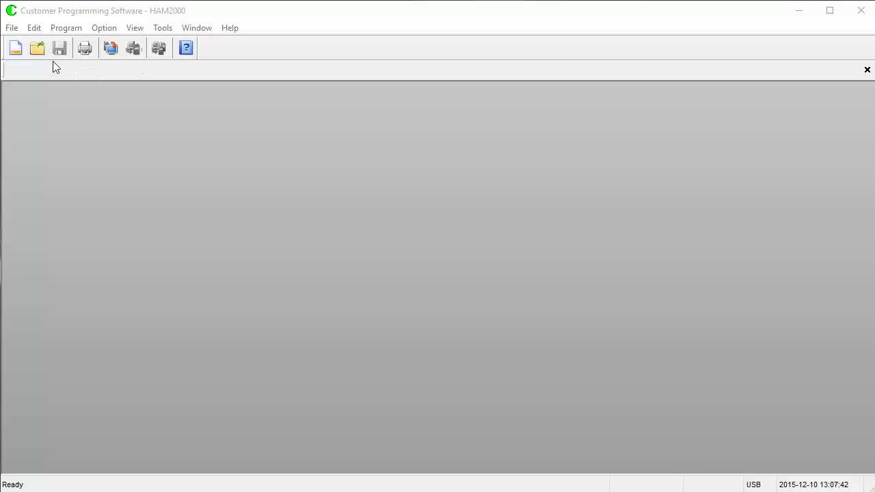
- Create a new codeplug for the PORTABLE CS750 [400-470 MHz] radio
click(18, 50)
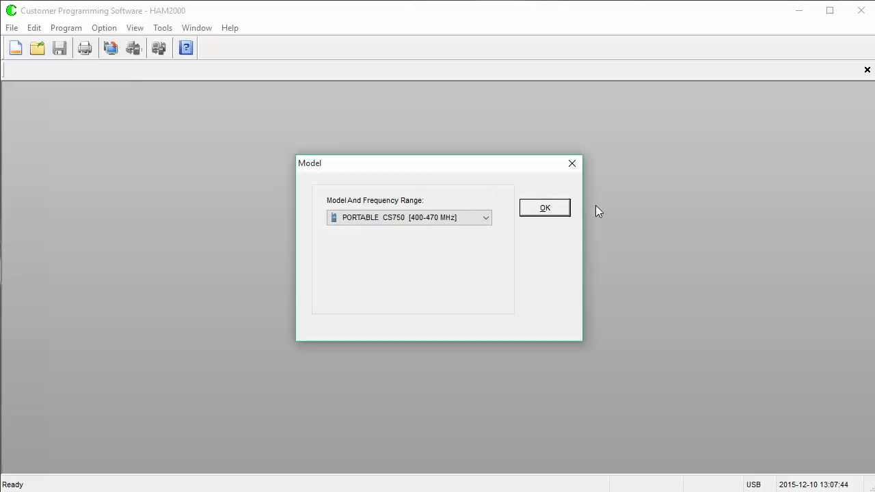
click(540, 208)
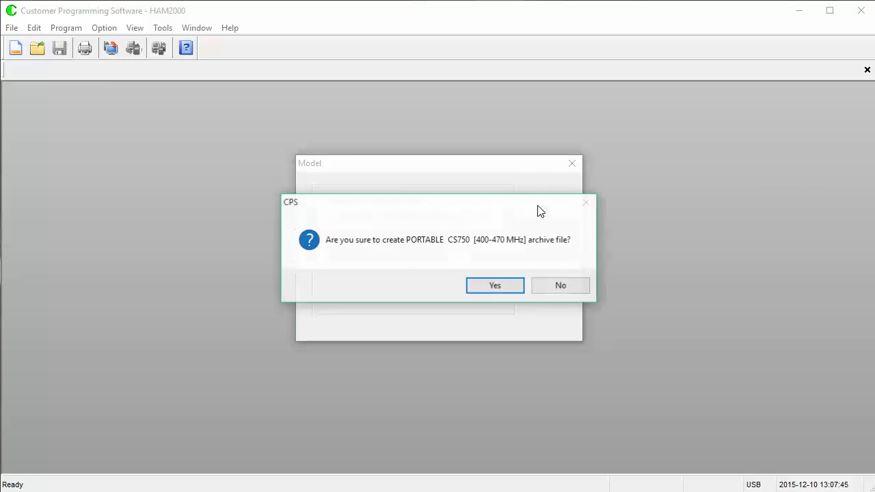
click(510, 287)
- Enter the user's own DMR ID as the Radio ID in General Settings
click(25, 120)
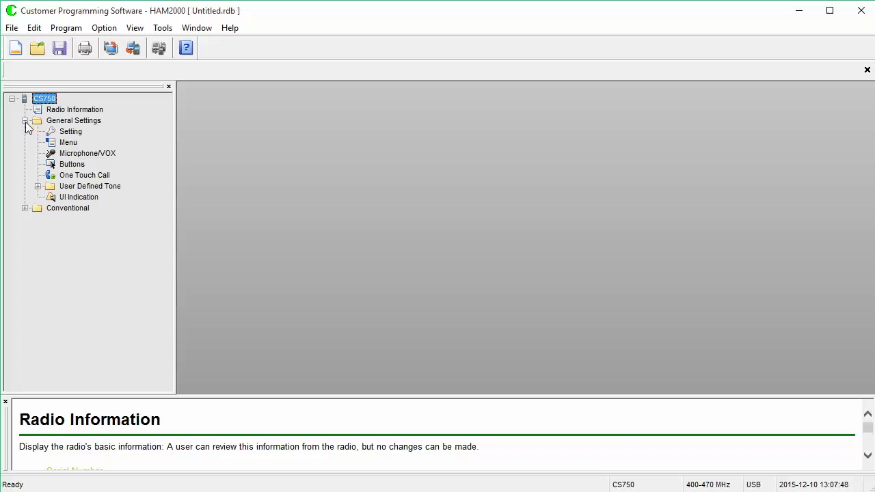
click(77, 134)
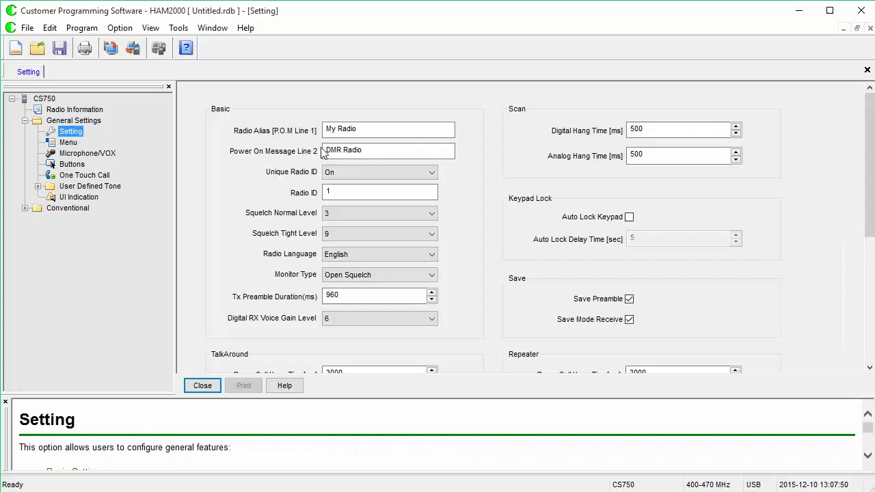
click(376, 194)
drag(375, 190, 286, 194)
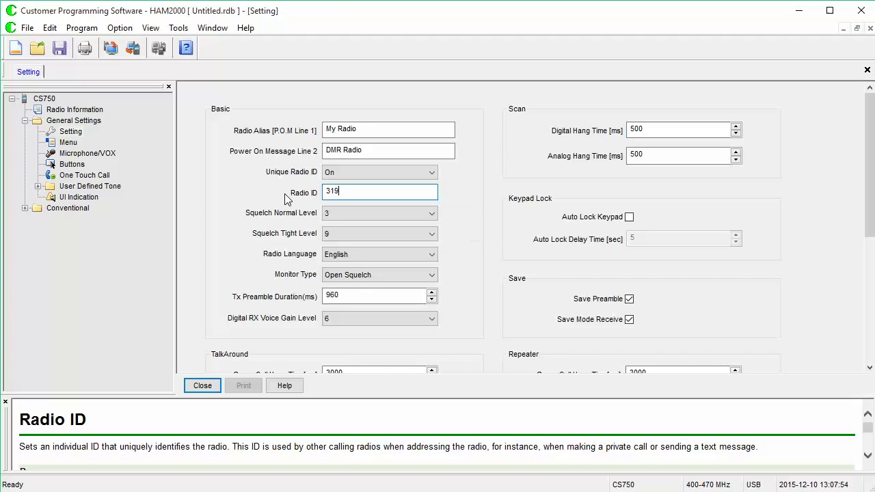
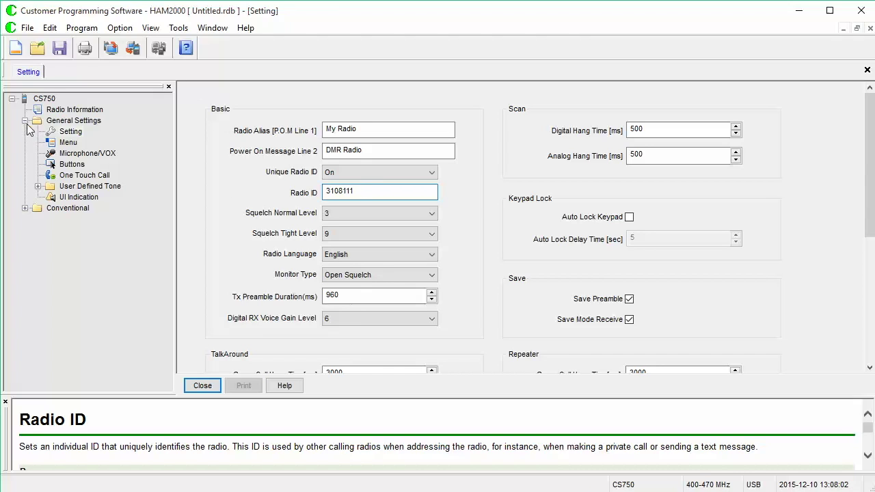
click(25, 121)
click(25, 131)
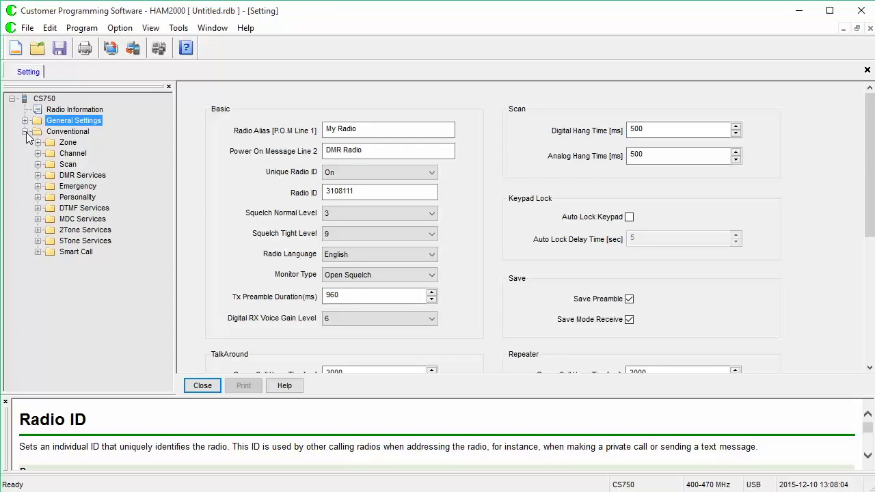
- Rename the first DMR contact to Colorado with call ID 700 and receive tone Yes
click(38, 176)
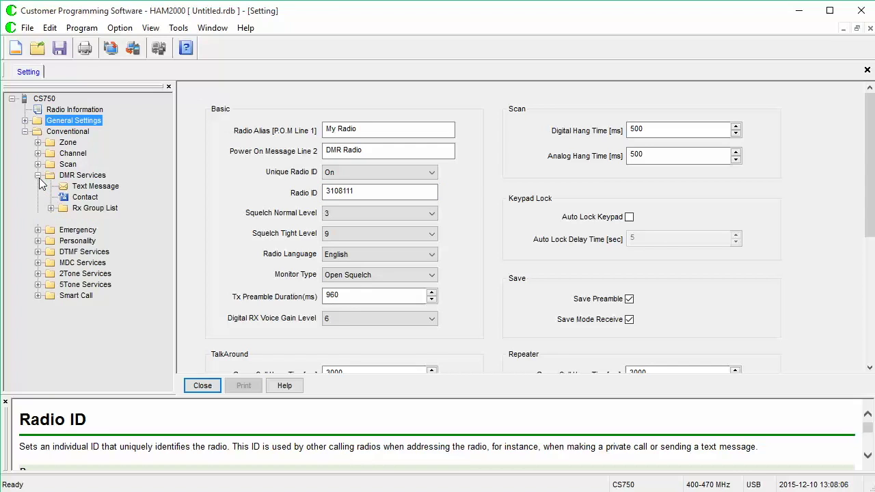
click(85, 197)
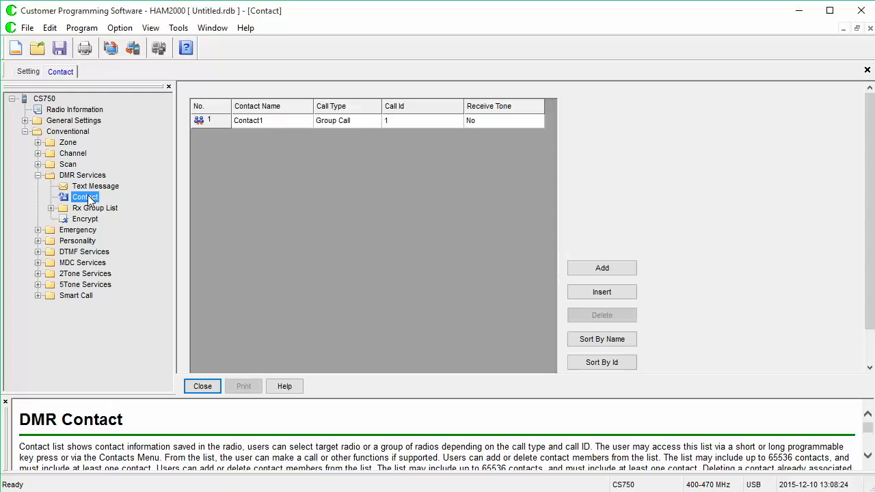
double_click(279, 124)
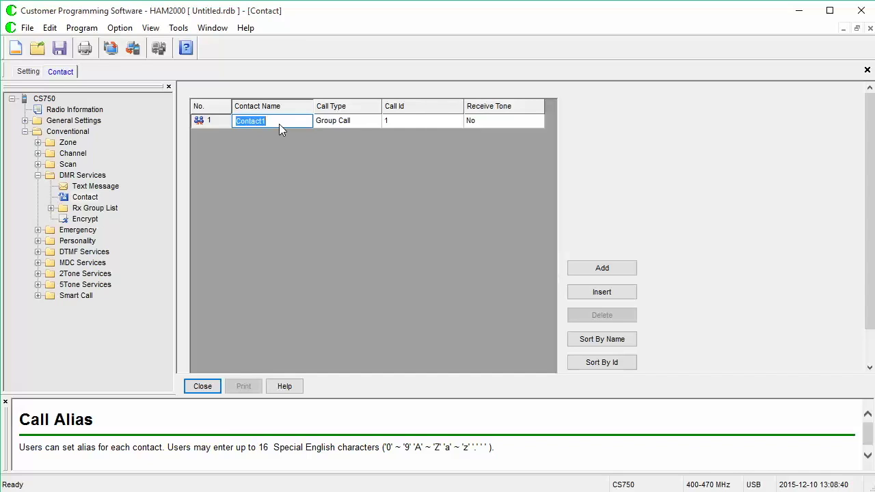
text(Colorado)
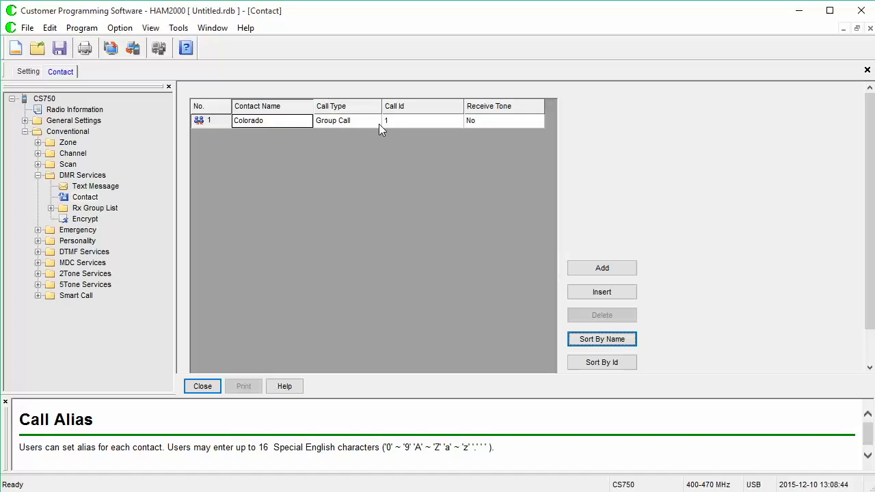
click(397, 122)
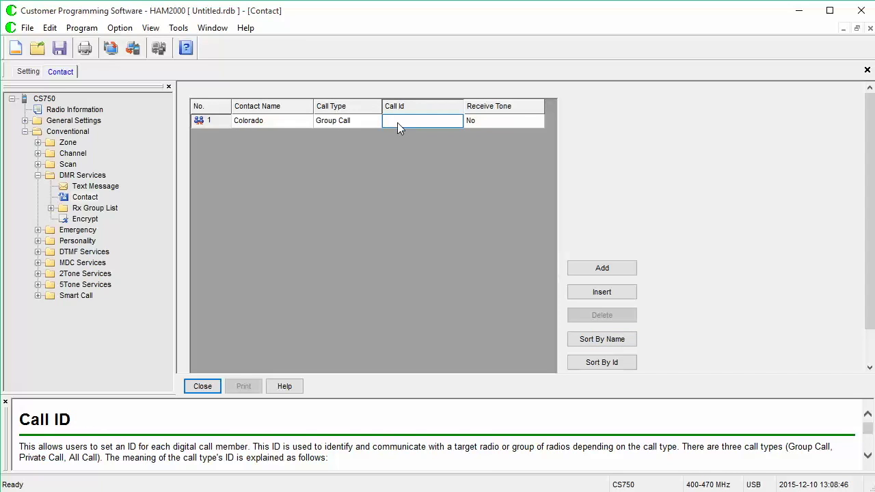
text(700)
click(487, 121)
click(537, 121)
click(533, 144)
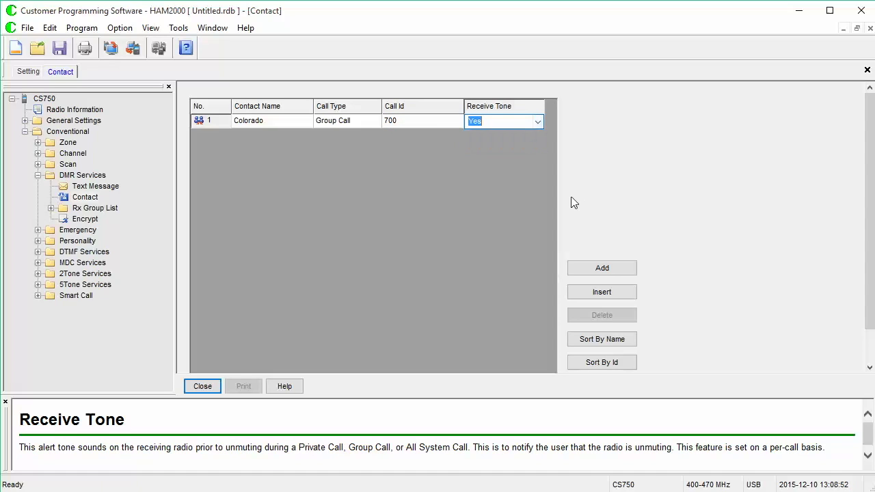
- Add contact Denver with call ID 720 and receive tone Yes, plus two more contacts
click(612, 275)
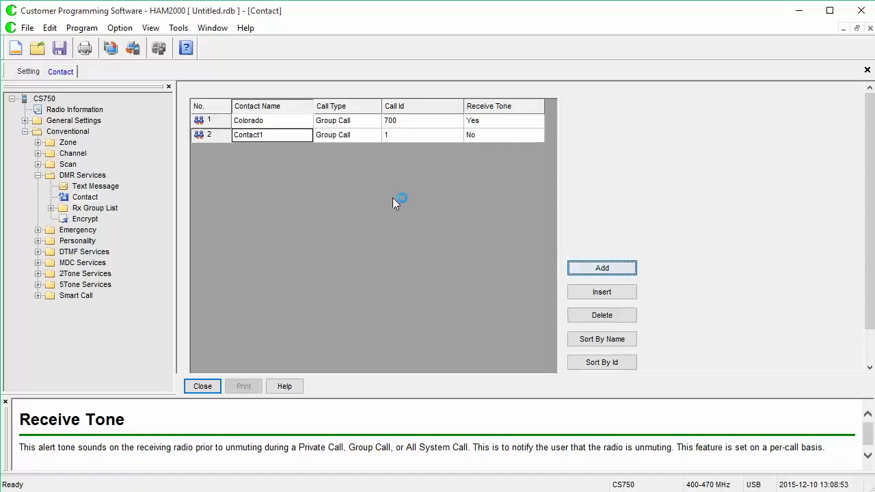
click(263, 133)
text(Denver)
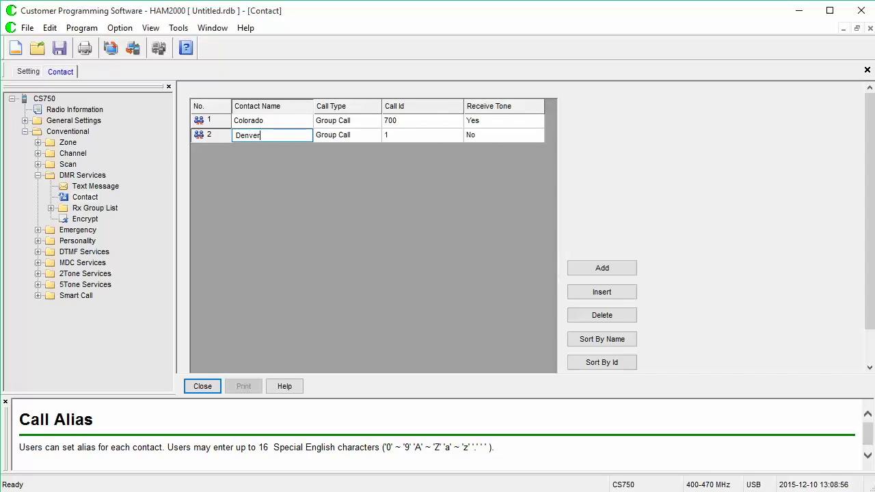
click(416, 134)
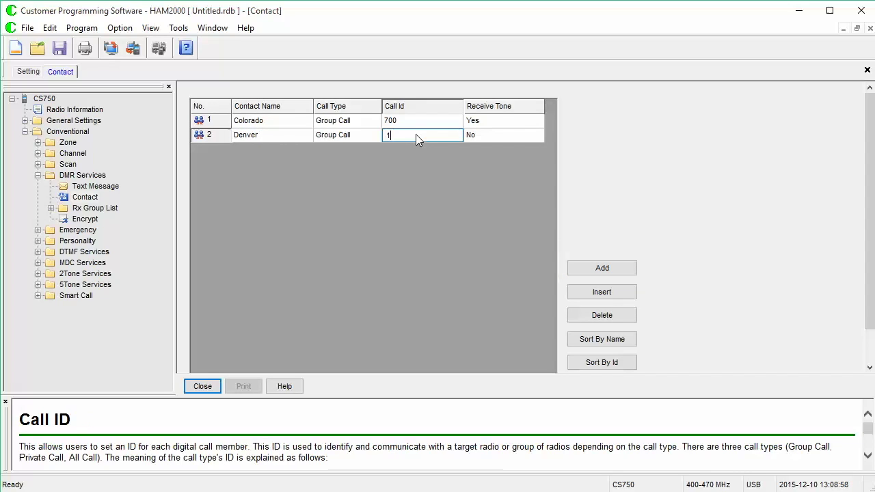
key(BackSpace)
text(720)
click(517, 134)
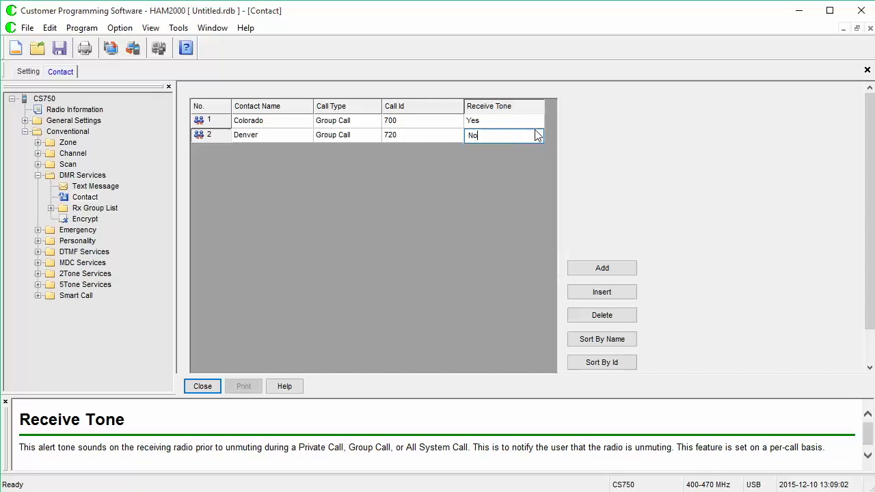
click(540, 135)
click(527, 158)
click(599, 271)
click(600, 271)
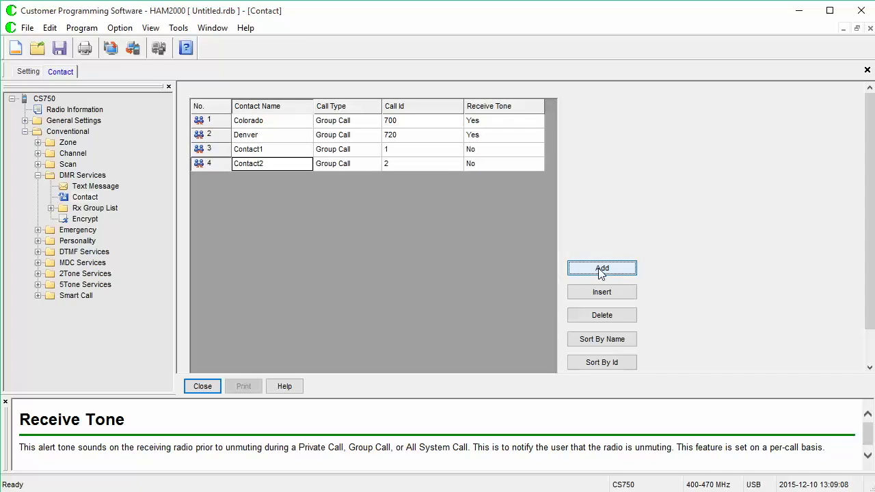
- Add two contacts and name the third DMR MARC WW with receive tone Yes
click(601, 271)
click(602, 271)
click(601, 271)
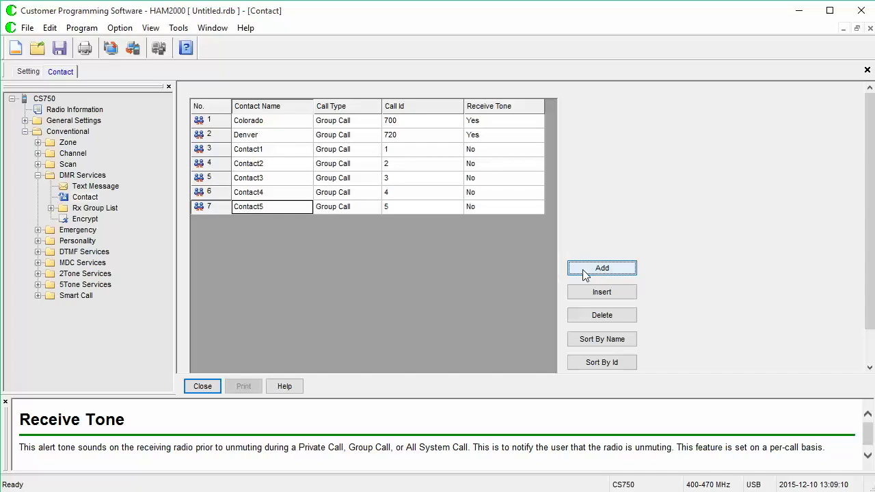
click(272, 150)
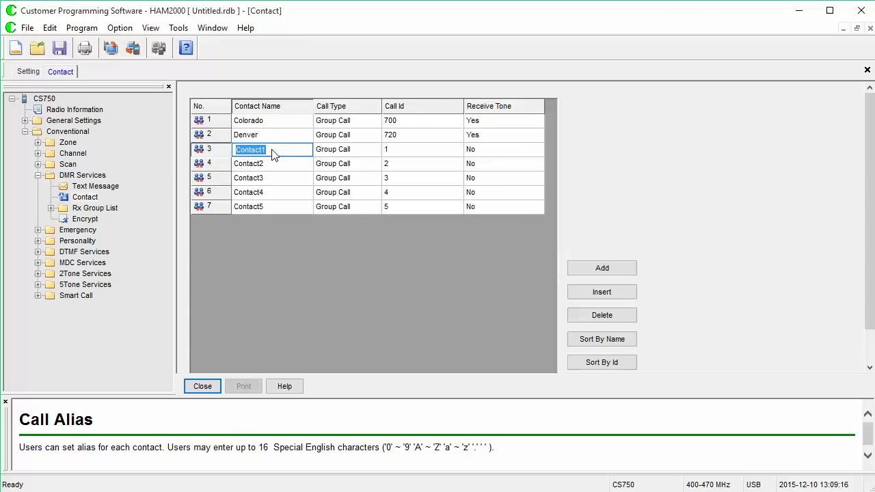
text(DMR M)
text(RC)
key(BackSpace)
key(BackSpace)
text(ARC WW)
click(407, 156)
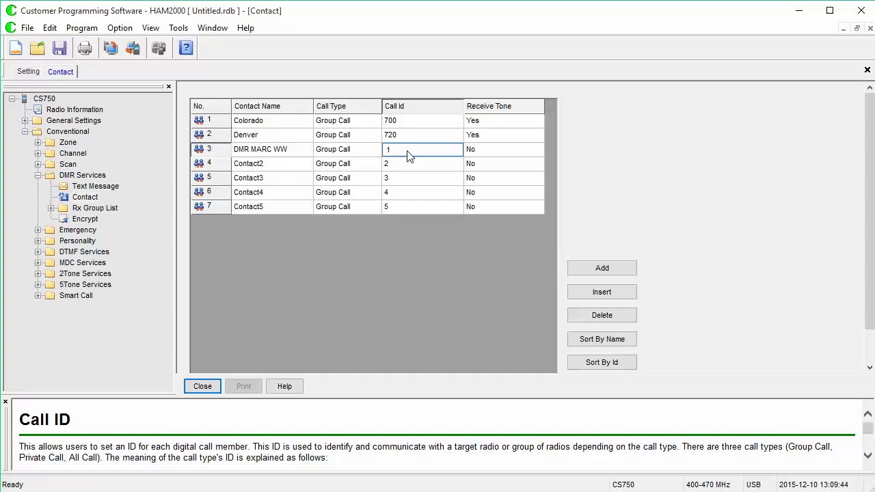
click(489, 153)
click(538, 152)
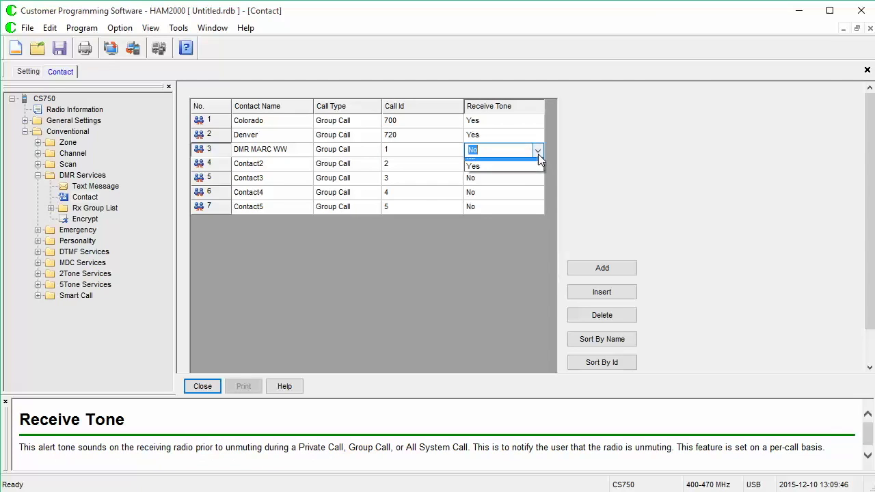
click(471, 171)
- Name the fourth contact DMR MARC LCL with receive tone Yes, and the fifth DMR MARC NA
click(287, 168)
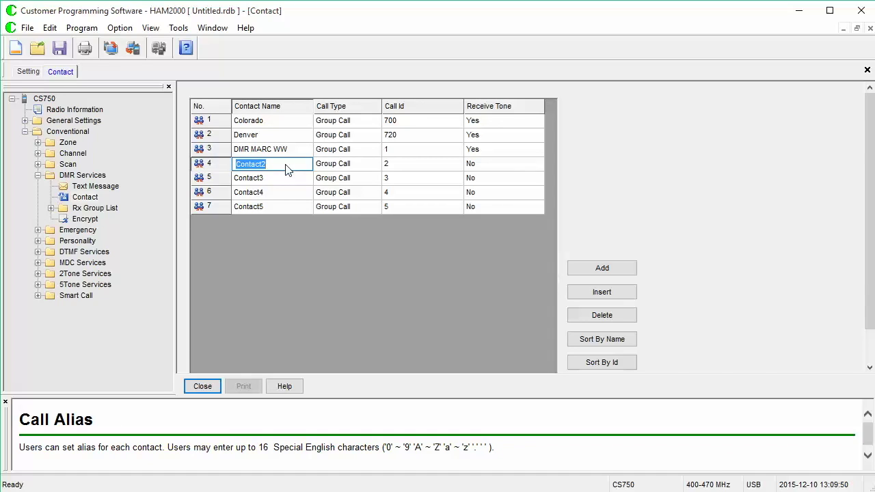
text(DMR MARC LCL)
click(406, 170)
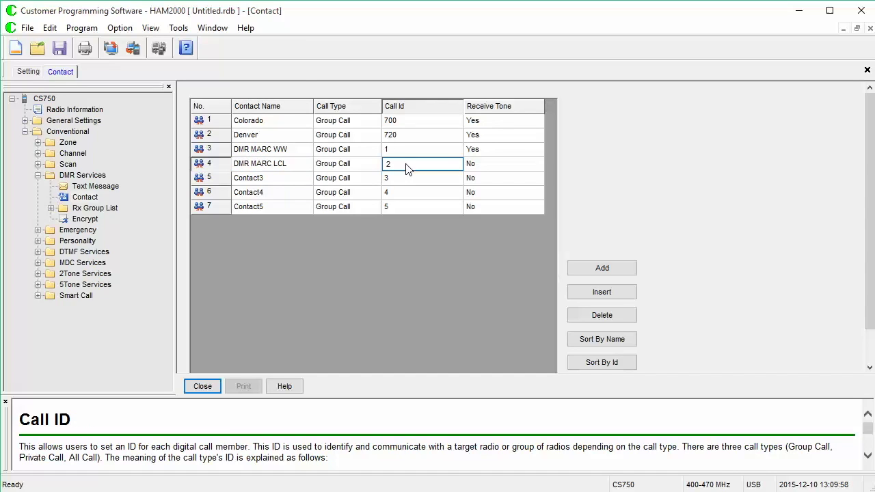
click(482, 167)
click(538, 165)
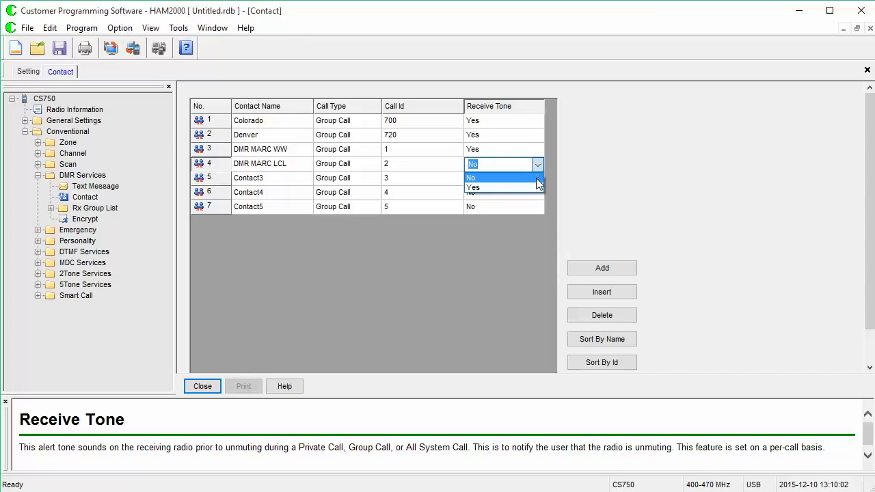
click(534, 187)
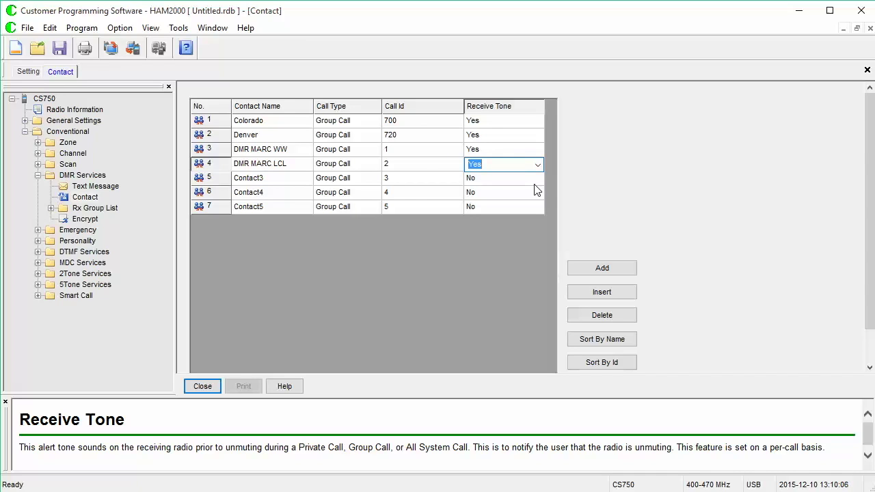
click(257, 180)
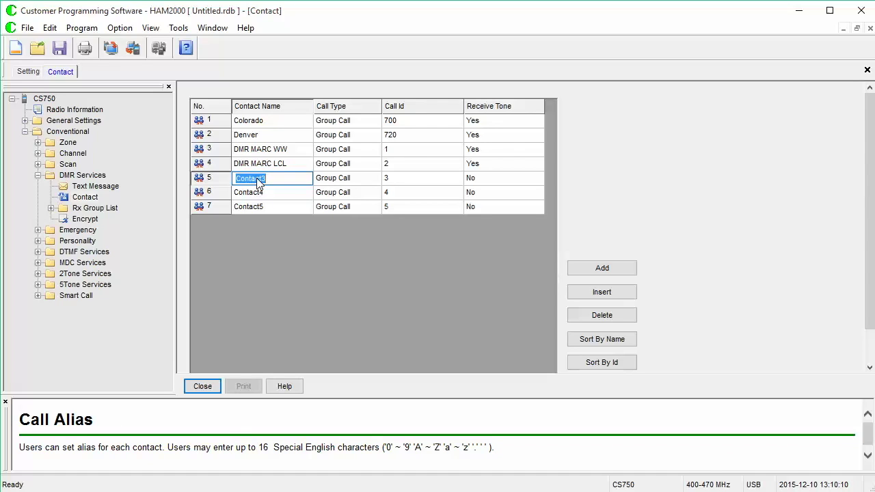
text(DMR MARC NA)
- Set DMR MARC NA's receive tone to Yes
click(485, 179)
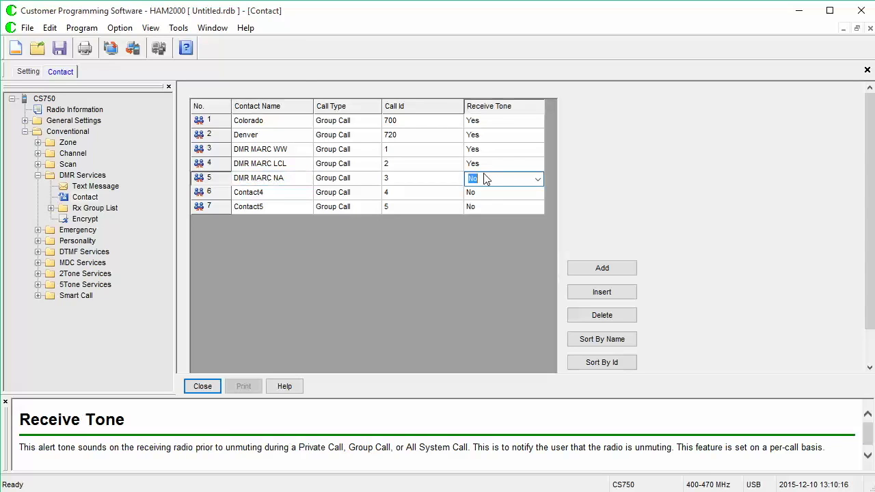
text(Yes)
key(BackSpace)
key(BackSpace)
text(es)
key(Tab)
click(501, 180)
click(537, 179)
click(536, 199)
- Name the sixth contact DMR MARC WW Eng with call ID 13 and receive tone Yes
click(266, 195)
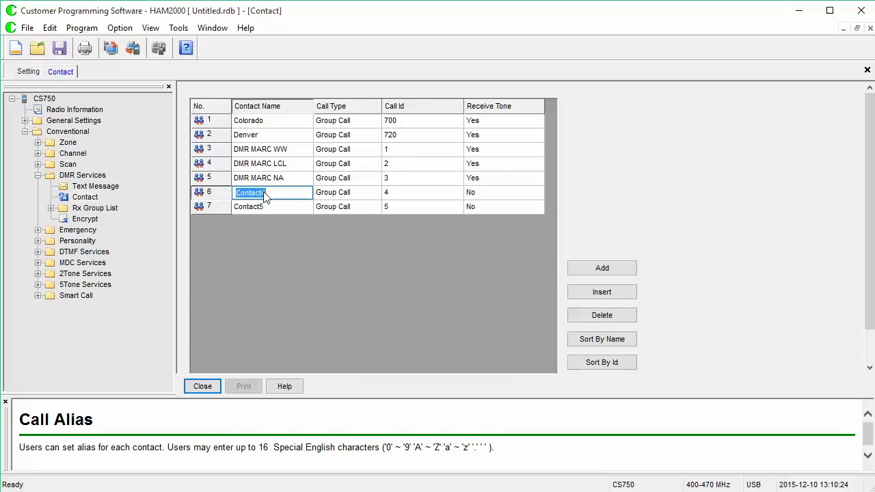
text(DMR MARC WW Eng)
click(395, 193)
text(13)
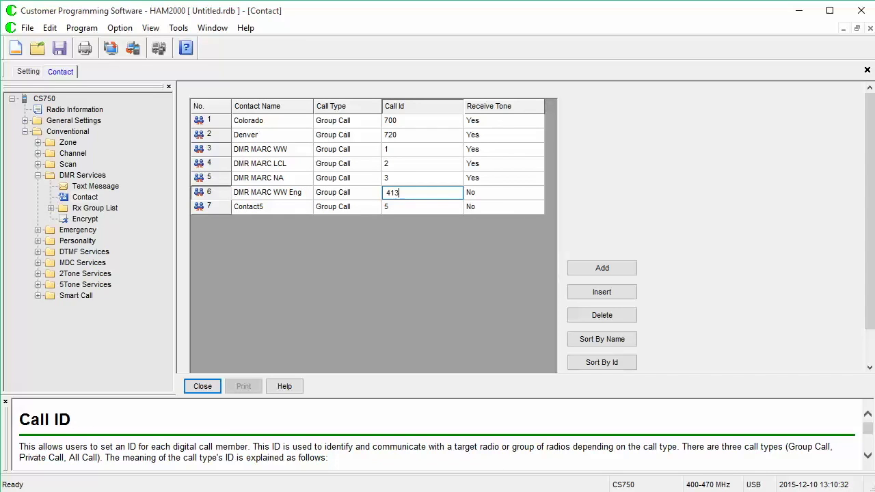
key(BackSpace)
key(BackSpace)
text(13)
click(490, 194)
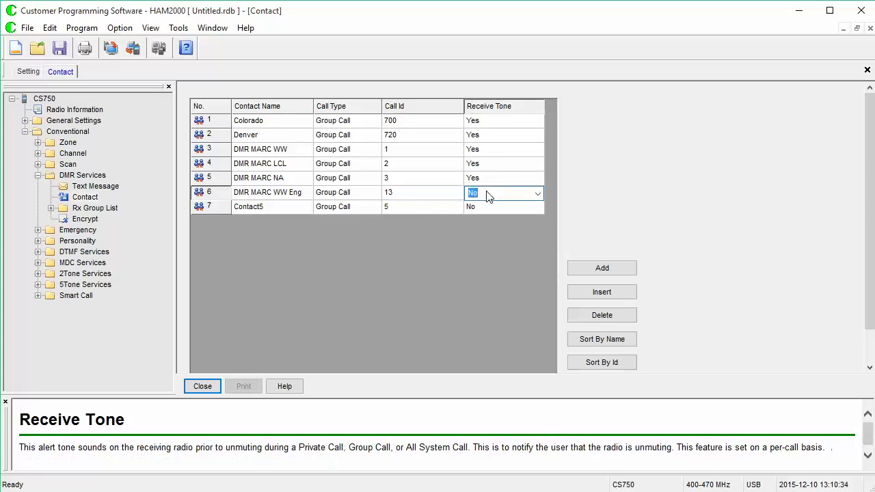
click(539, 197)
click(537, 217)
- Name the seventh contact DMR MARC MTN with call ID 3177 and receive tone Yes
click(266, 208)
text(D)
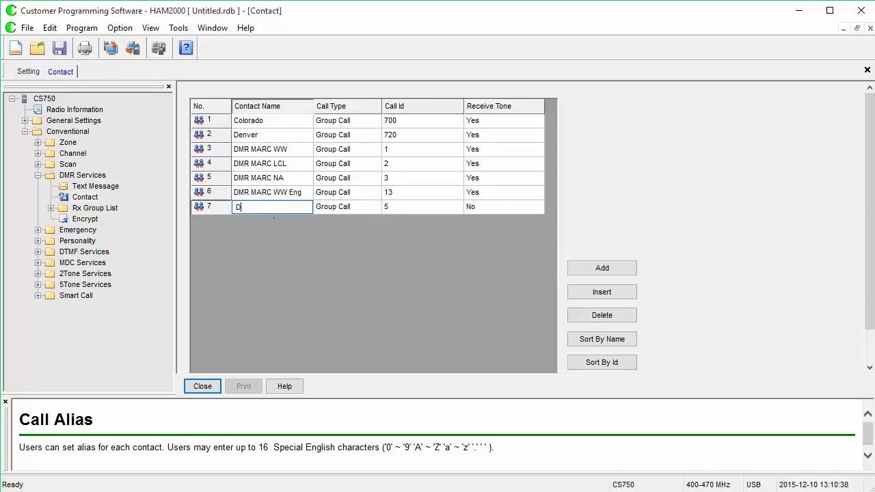
text(MR MARC MTN)
click(417, 213)
text(3177)
click(536, 208)
click(539, 208)
click(536, 231)
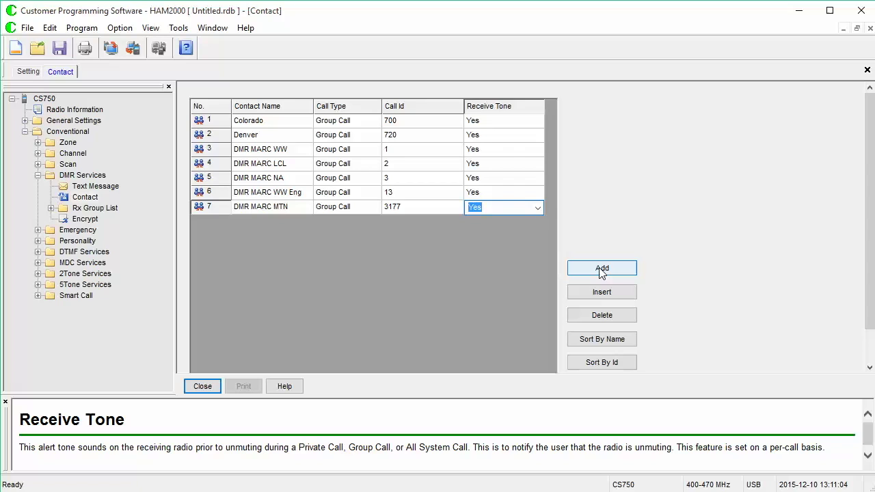
- Add an eighth contact named with the operator's callsign and name, as a Private Call to their radio ID
click(602, 269)
click(262, 224)
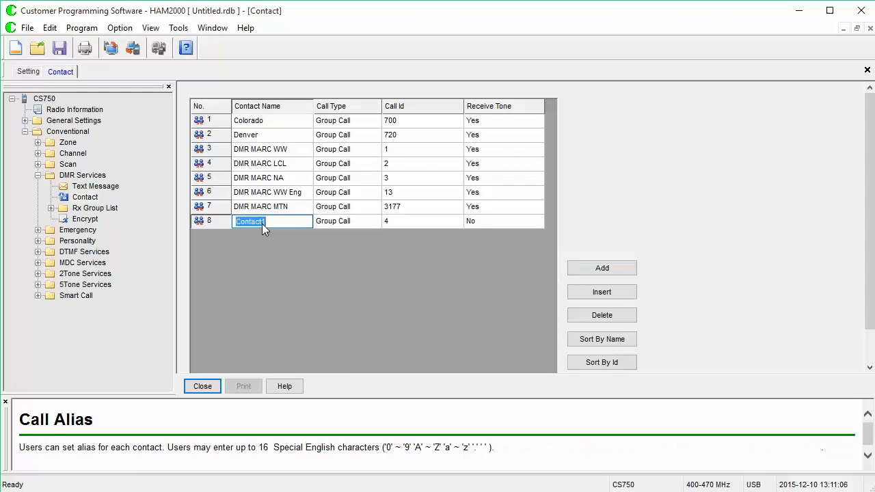
text(KO)
text(NGA)
text( M)
text(ik)
text(e)
key(Tab)
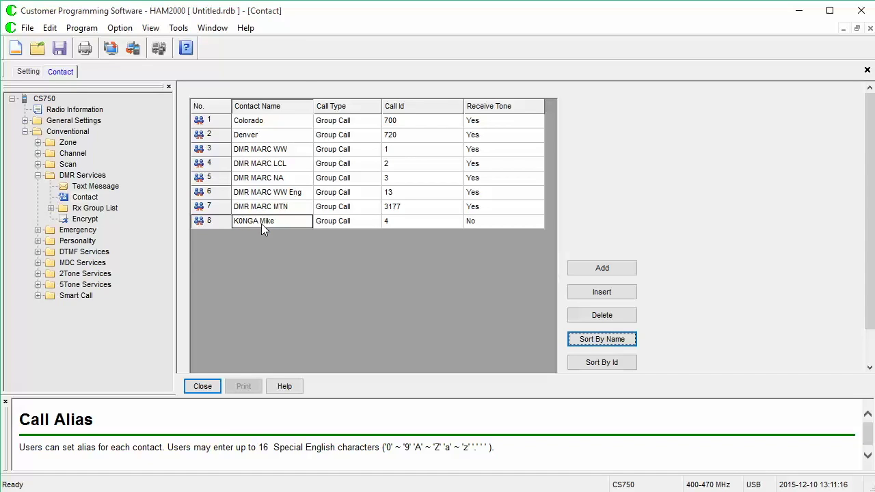
click(369, 224)
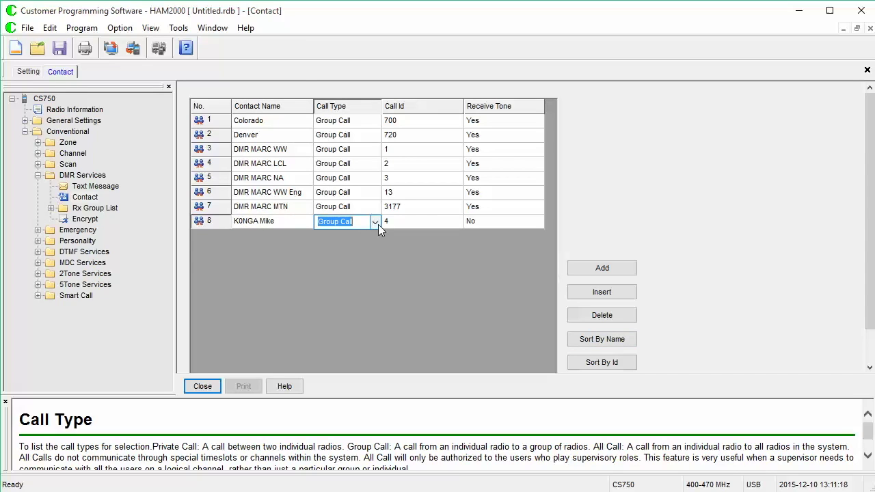
click(378, 224)
click(371, 233)
click(414, 220)
key(Return)
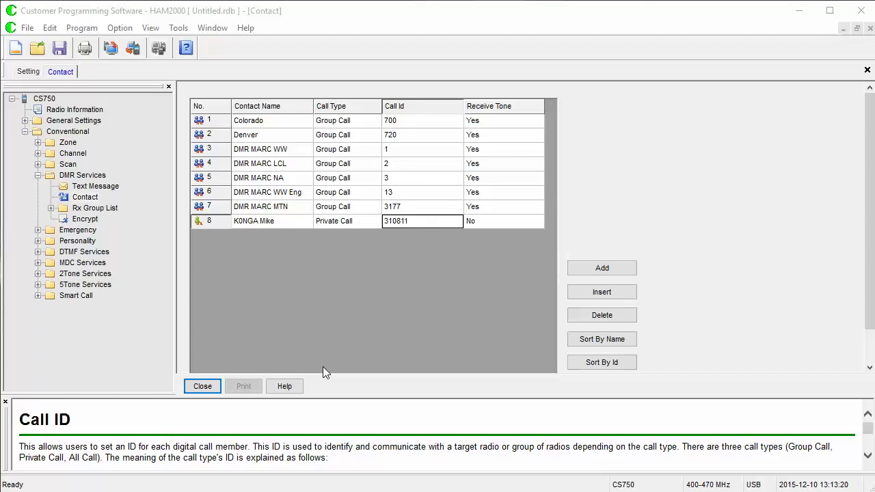
click(51, 208)
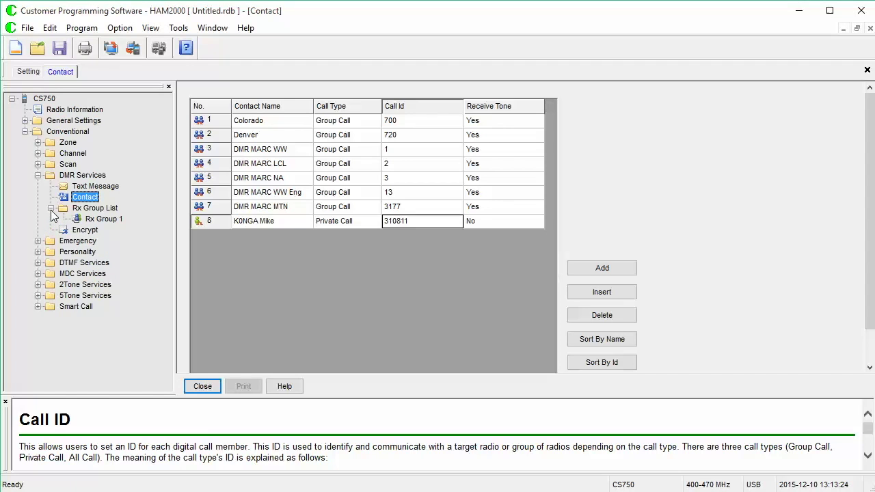
- Change the alias of Rx Group 1 to Colorado
click(96, 220)
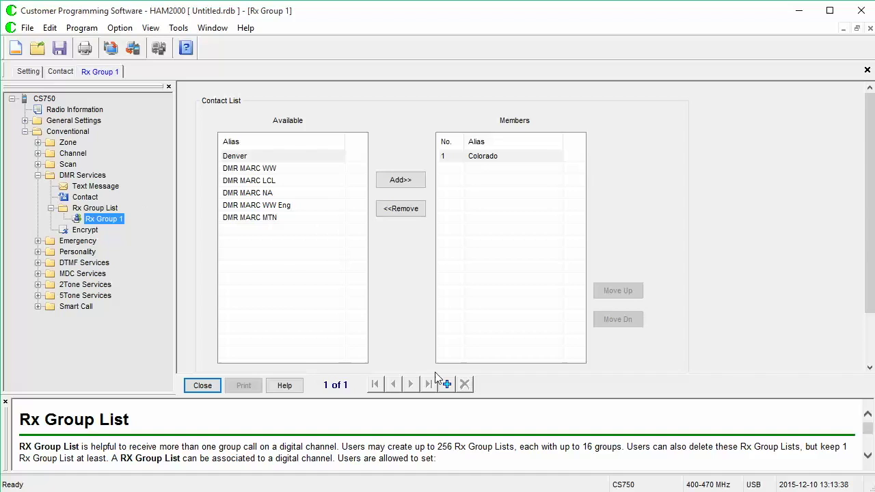
drag(500, 400, 505, 460)
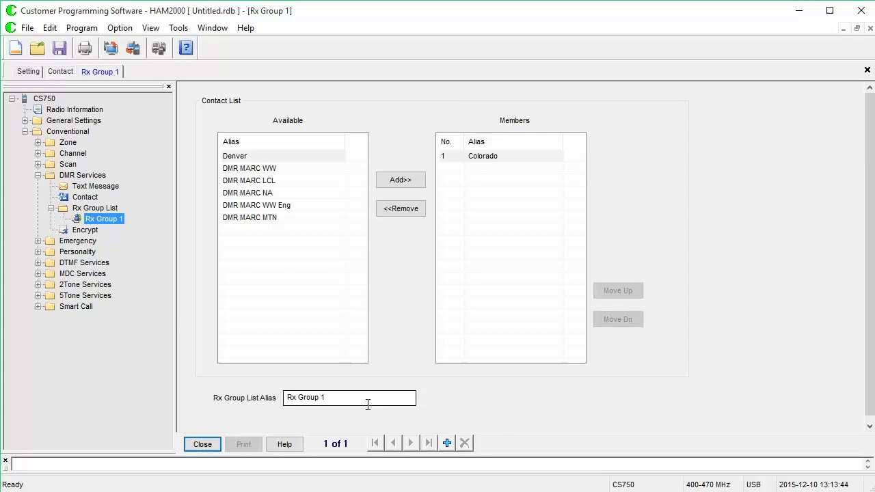
drag(368, 405, 270, 402)
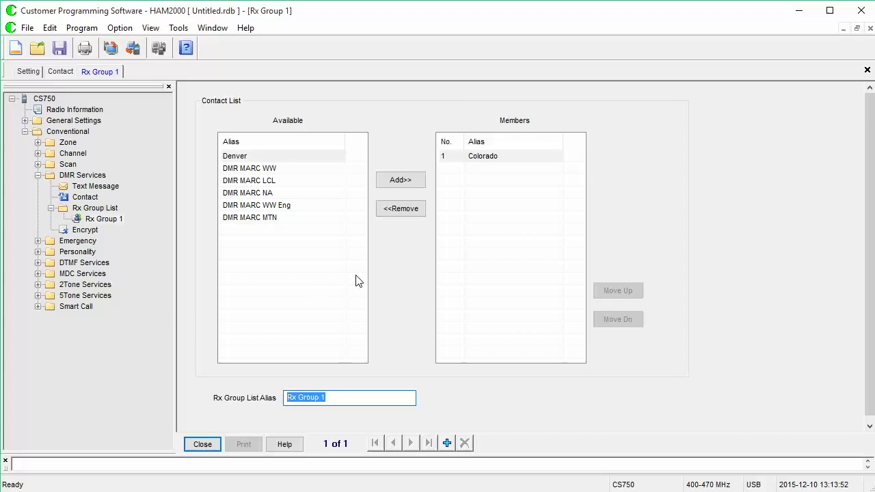
text(Colorado)
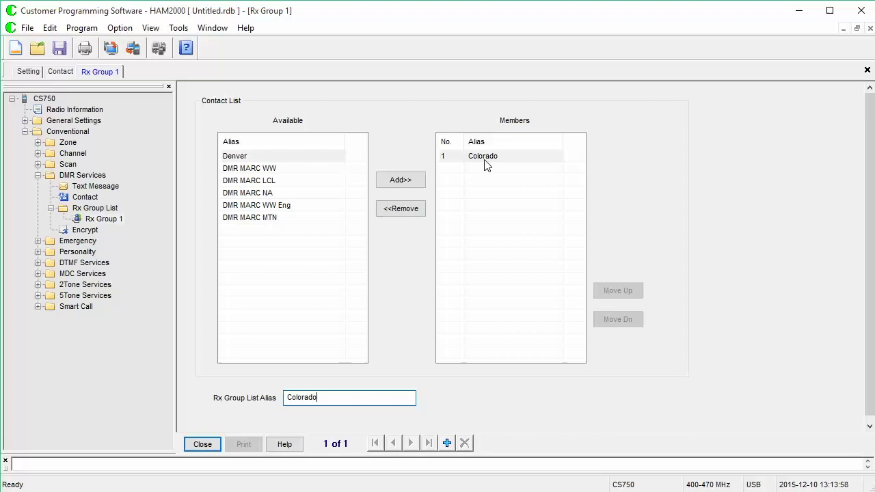
click(485, 160)
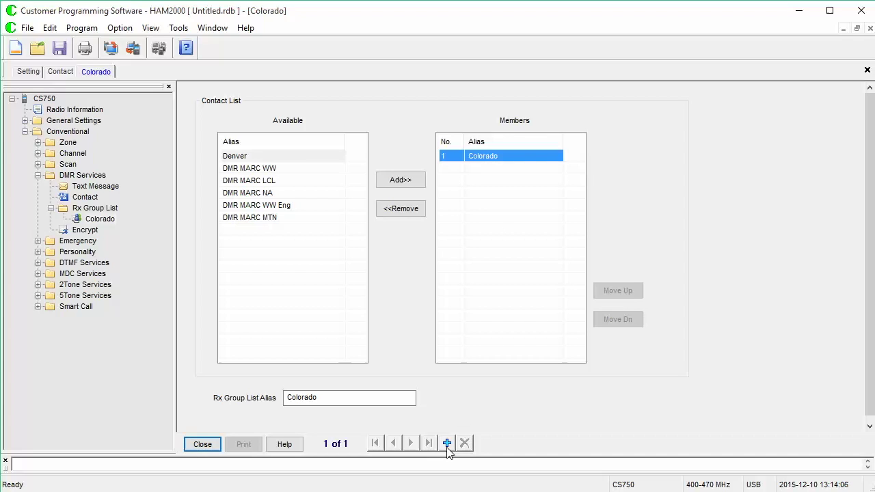
- Add a second Rx group list aliased Denver with the Denver contact as its member
right_click(106, 208)
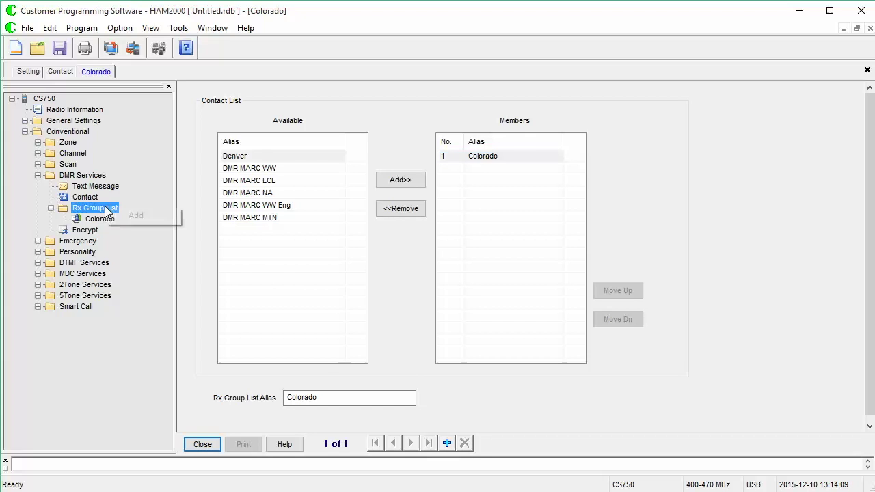
click(141, 216)
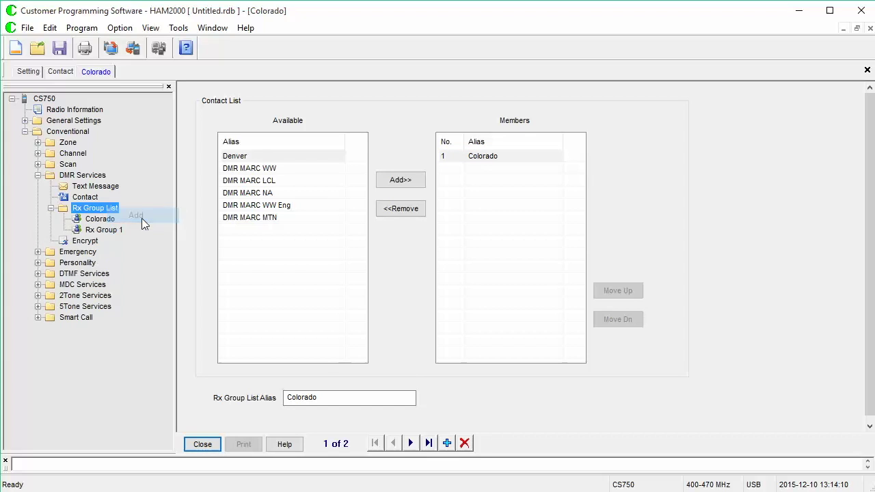
click(100, 231)
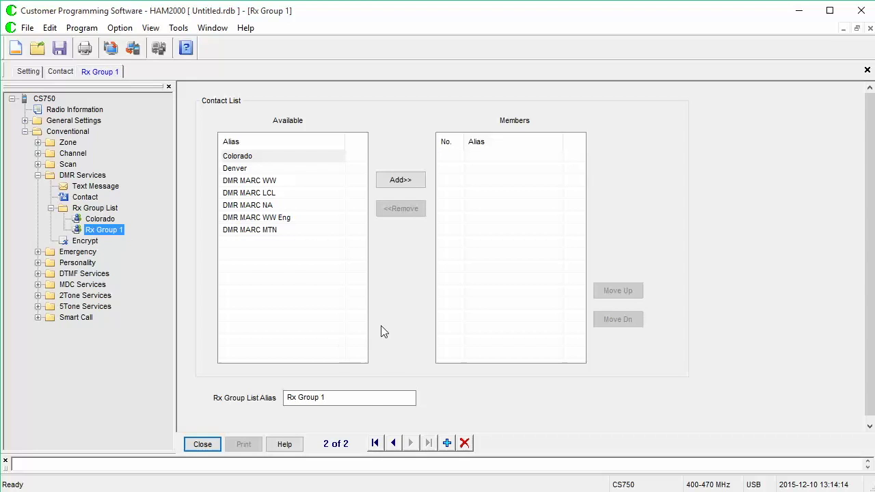
drag(375, 399, 266, 396)
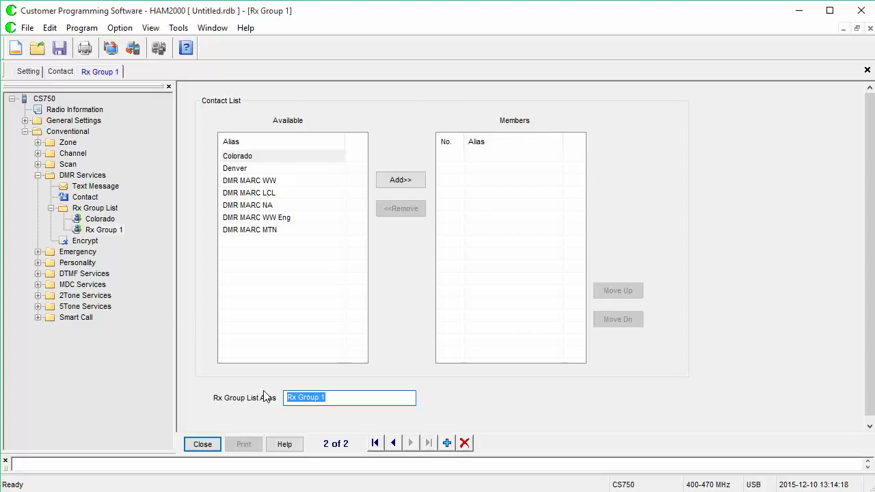
text(Denver)
click(293, 168)
click(383, 182)
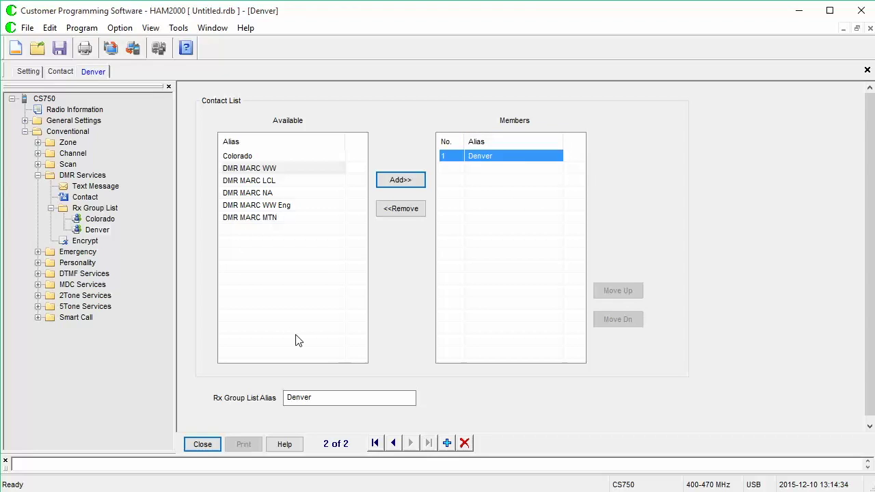
- Create Rx group list DMR MARC WW with members DMR MARC WW, DMR MARC NA and DMR MARC WW Eng
click(448, 444)
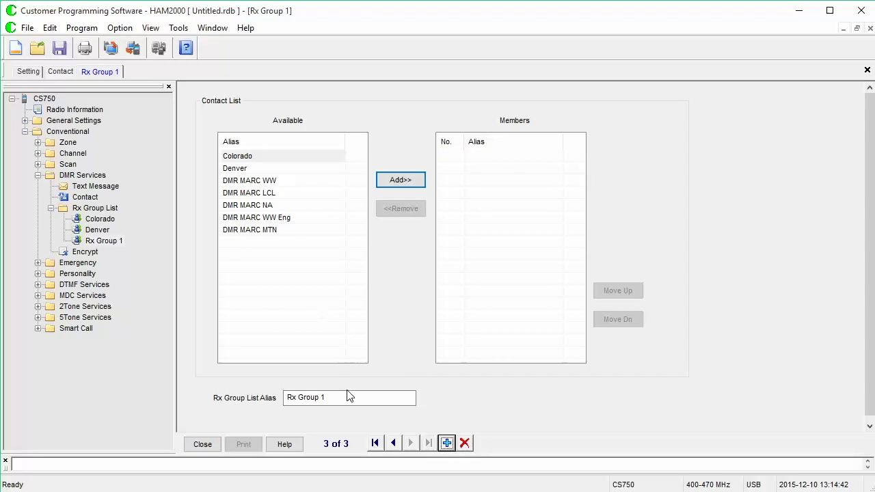
drag(348, 393, 251, 399)
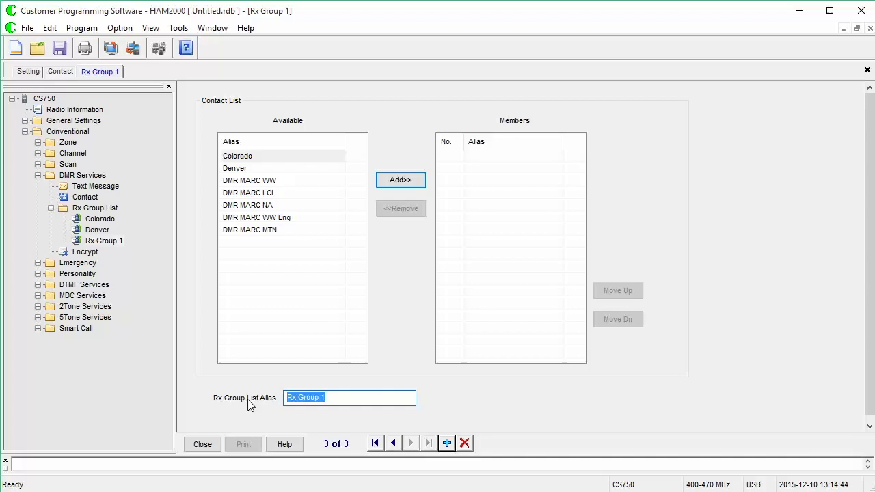
text(DMR MAR)
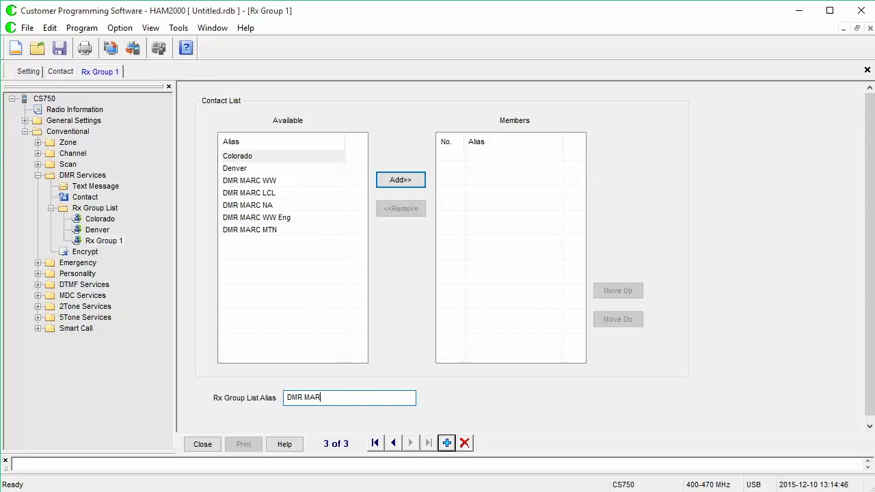
text(C WW)
click(284, 181)
click(403, 181)
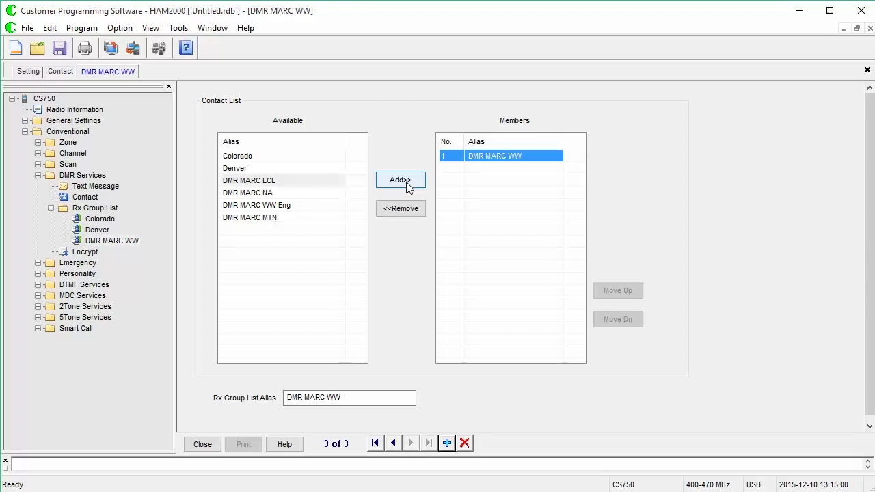
click(306, 194)
click(393, 181)
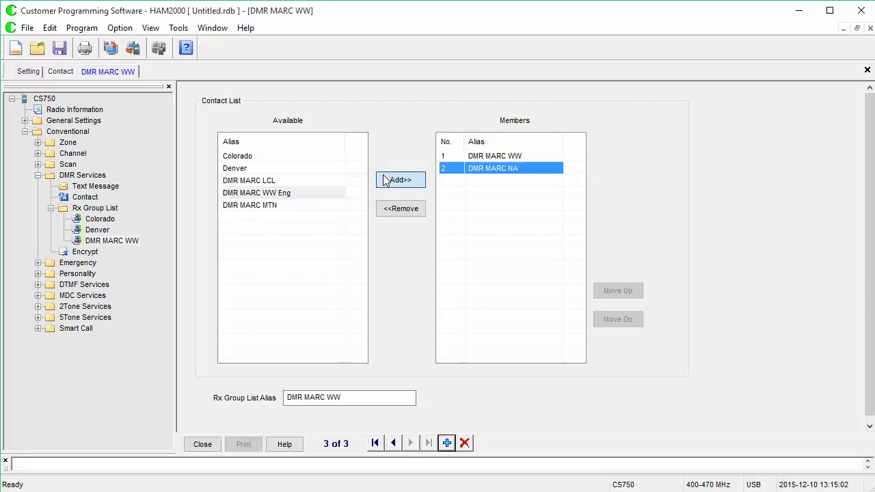
click(316, 195)
click(410, 192)
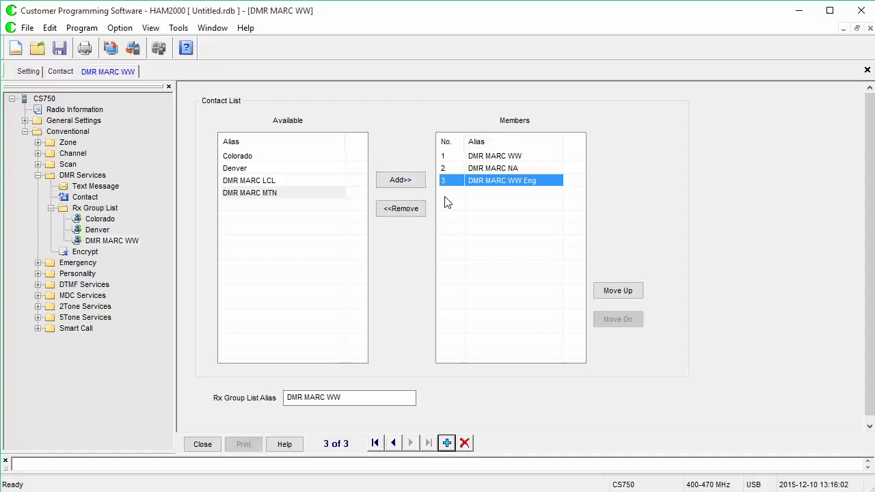
- Remove and re-add DMR MARC WW Eng and DMR MARC NA, then add a fourth group list
click(405, 209)
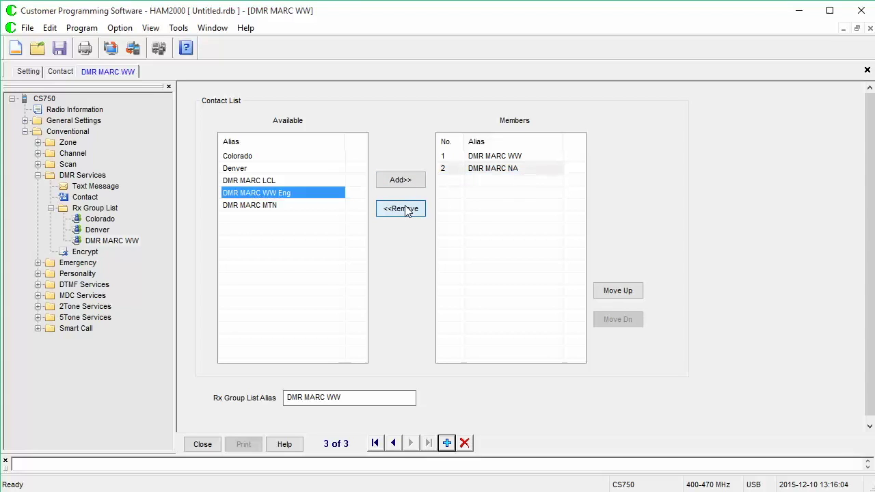
click(404, 210)
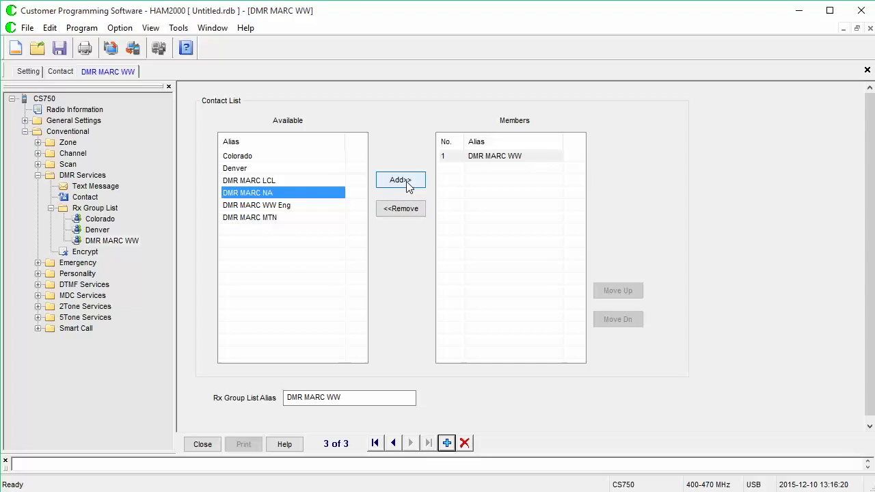
click(406, 180)
click(406, 180)
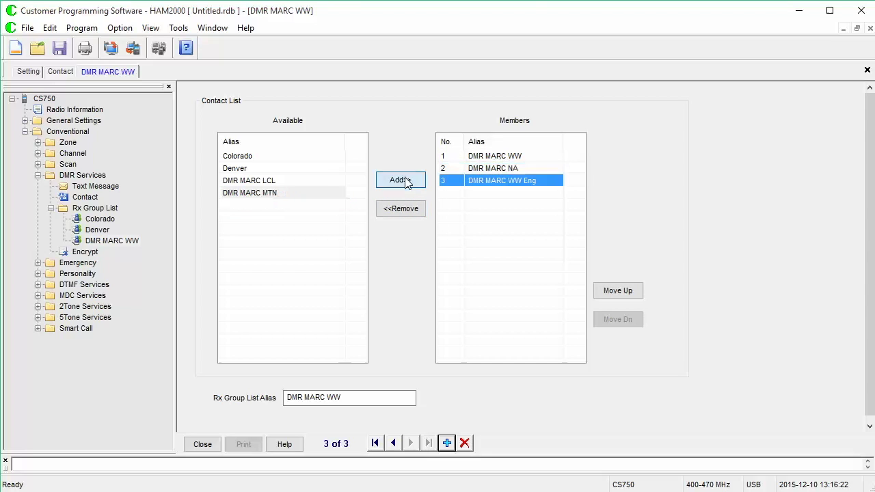
click(447, 443)
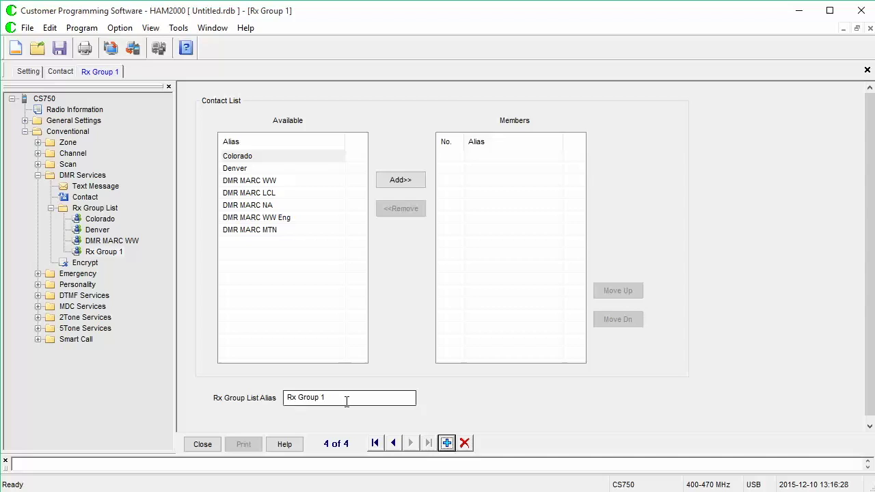
drag(346, 401, 291, 403)
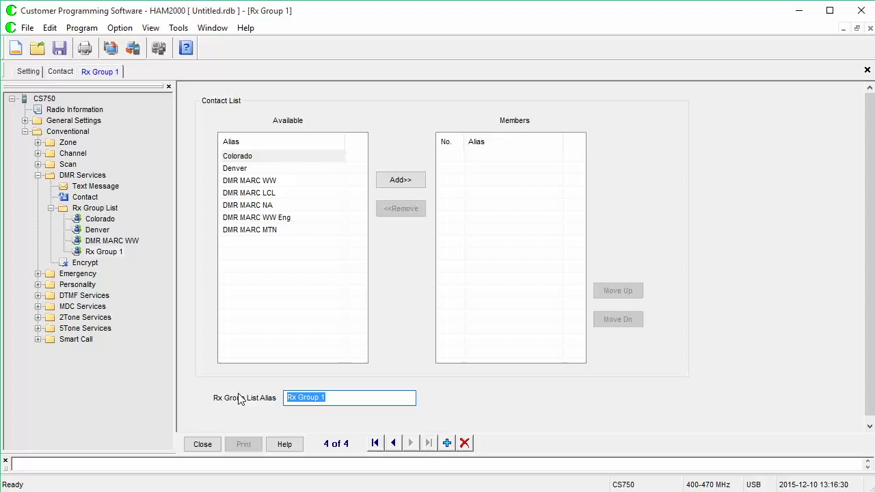
- Name the fourth group list DMR MARC LCL with members DMR MARC LCL and DMR MARC MTN
text(DMR)
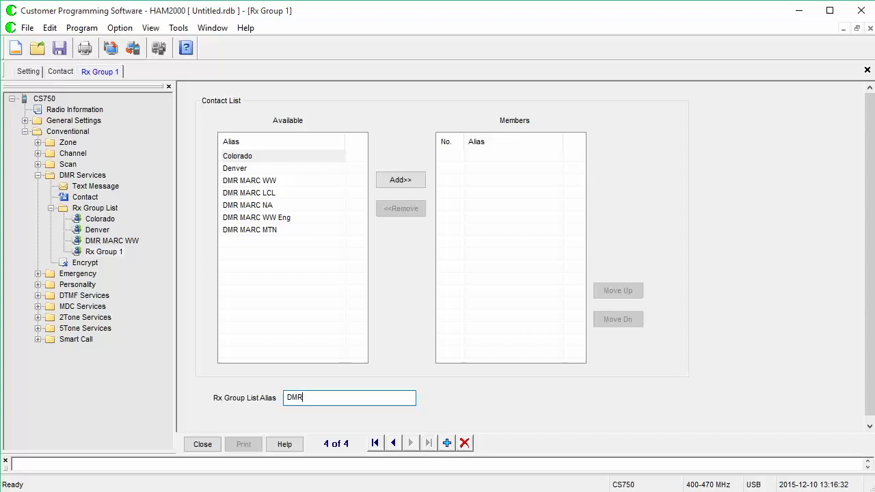
text( MARC LCL)
click(304, 182)
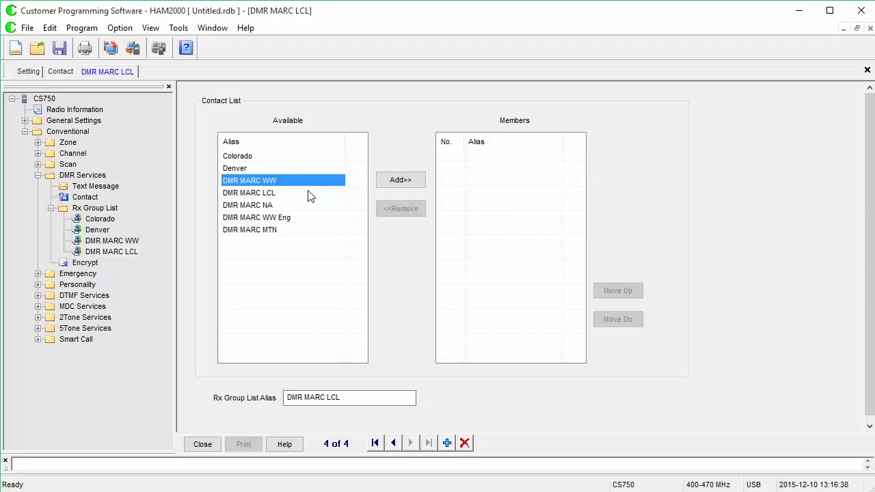
click(308, 194)
click(410, 182)
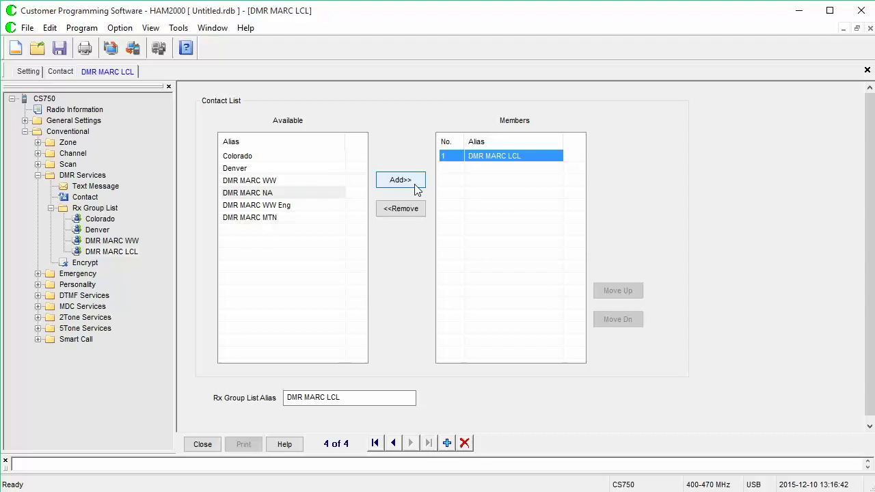
click(319, 218)
click(318, 218)
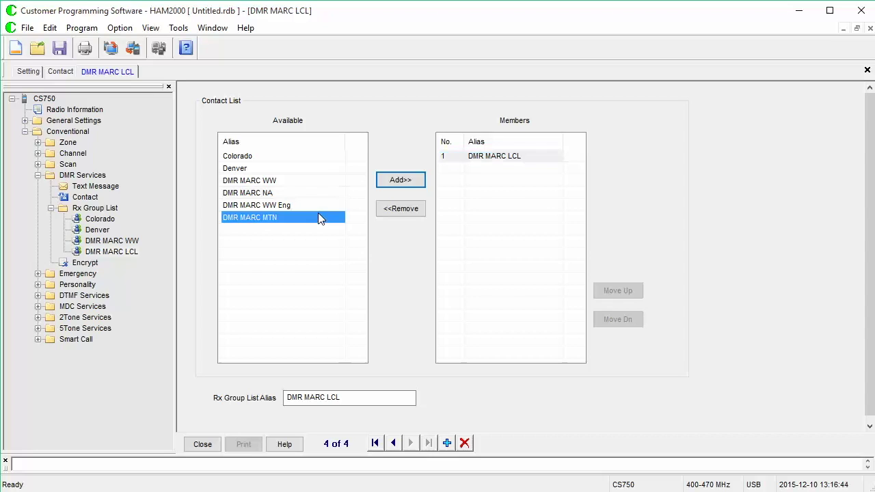
click(400, 181)
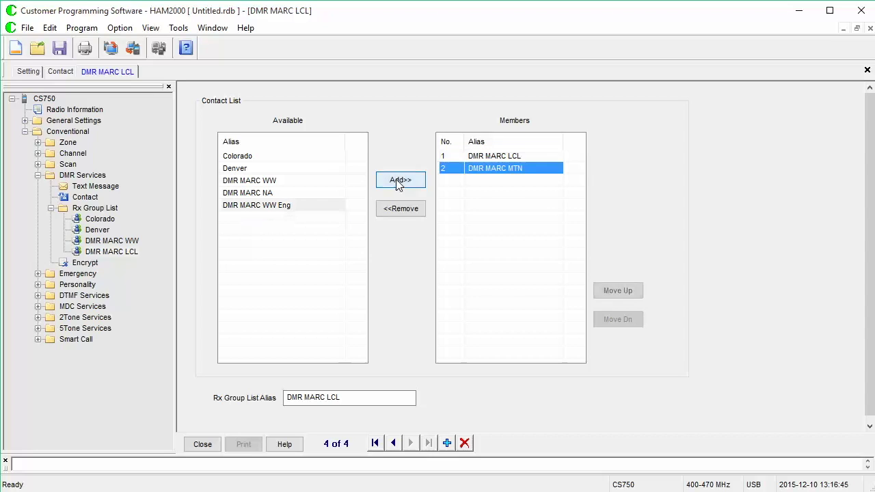
- Add a fifth Rx group list and name it DMR MARC NA
click(448, 445)
drag(342, 398, 223, 394)
text(DMR MARC NA)
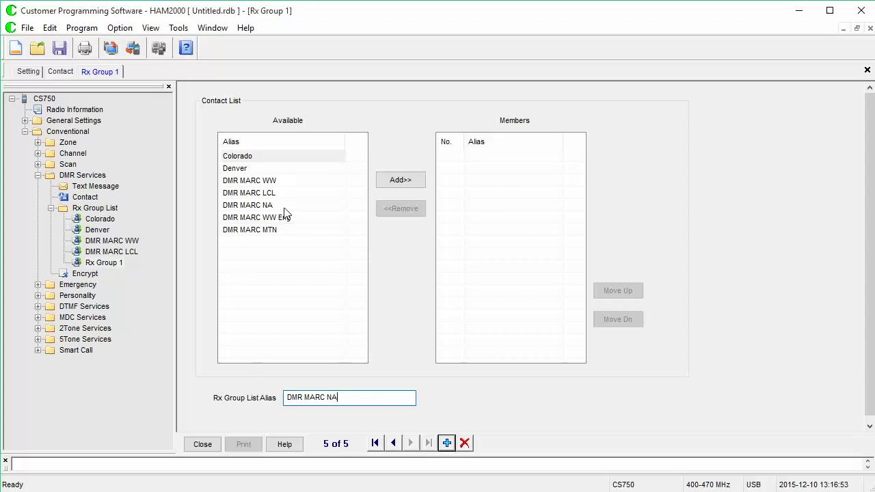
- Add DMR MARC NA, DMR MARC WW and DMR MARC WW Eng to the current group's members, dropping DMR MARC LCL
click(330, 206)
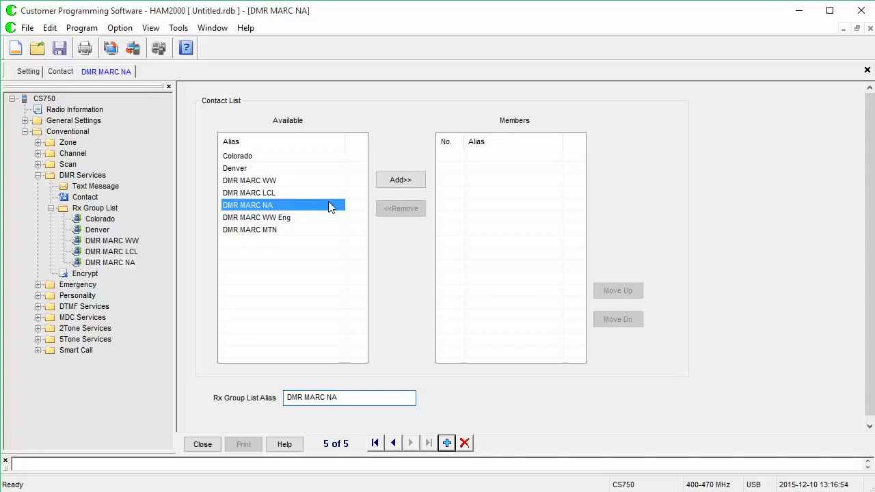
click(395, 183)
click(322, 182)
click(380, 183)
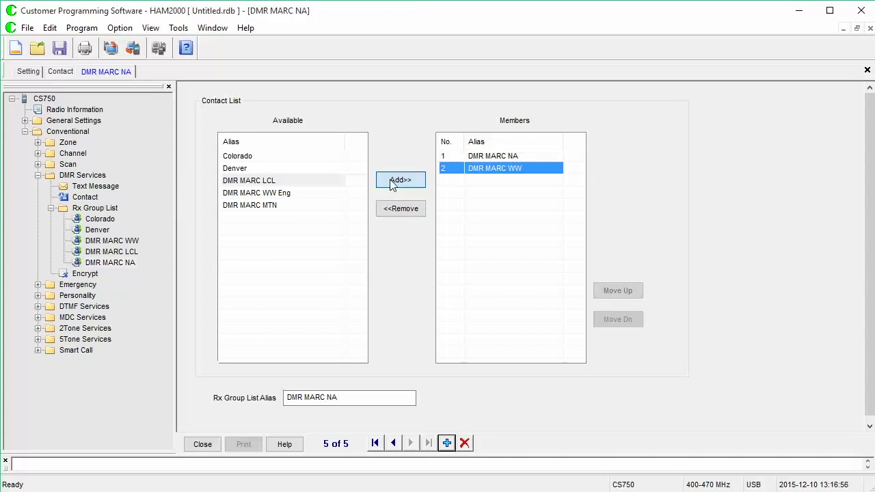
click(357, 182)
click(395, 184)
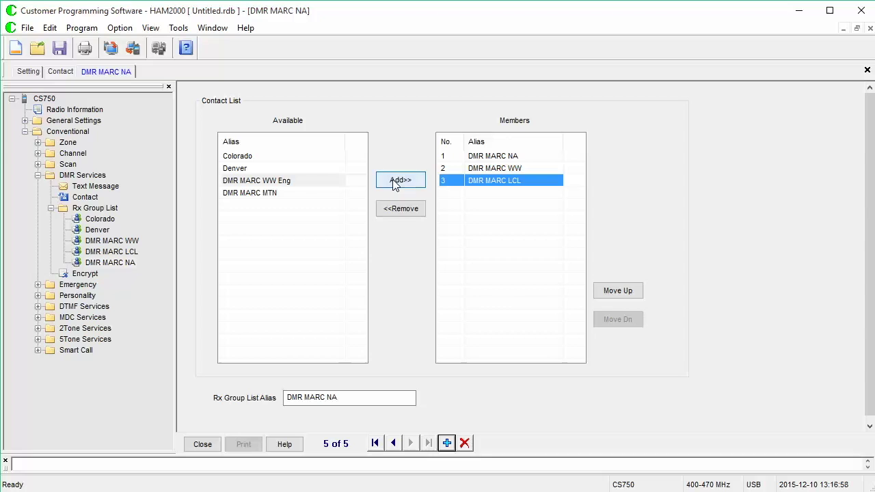
click(404, 209)
click(313, 194)
click(401, 180)
- Create group DMR MARC WW Eng with DMR MARC WW Eng, NA and WW, then add a seventh record
click(446, 443)
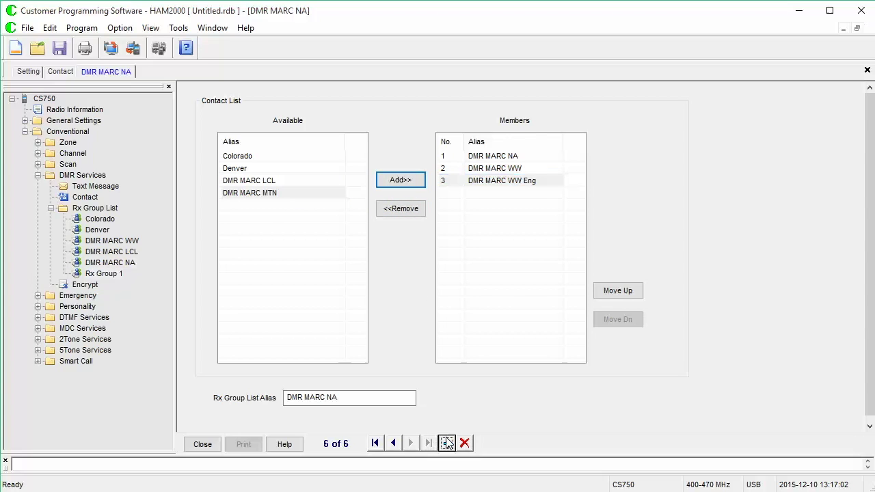
text(DMR)
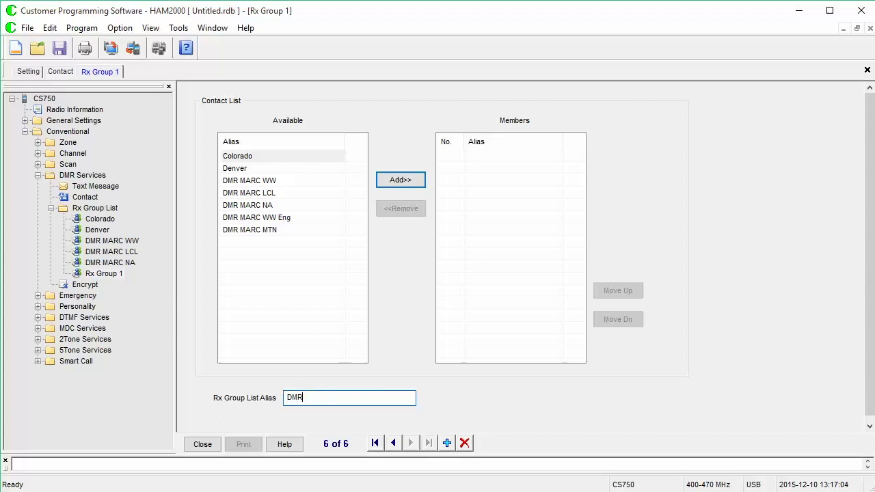
text( MARC WW Eng)
click(346, 216)
click(396, 180)
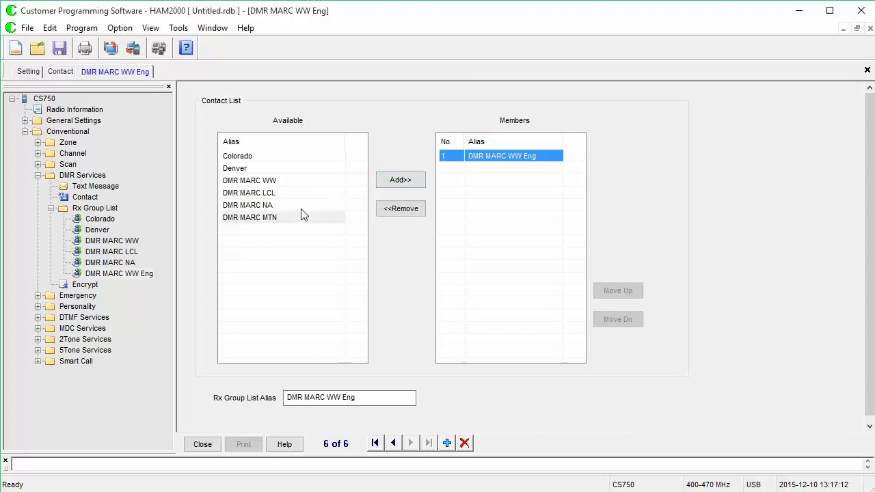
click(301, 205)
click(398, 180)
click(334, 181)
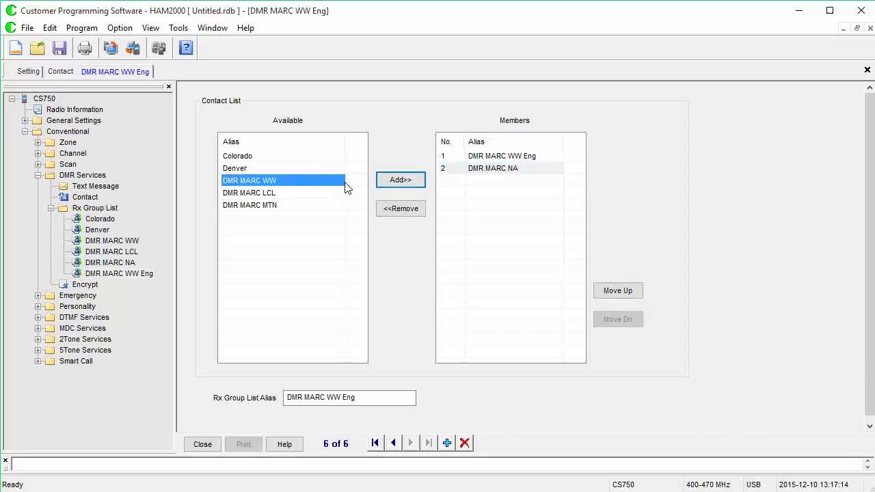
click(397, 180)
click(447, 443)
drag(363, 398, 189, 393)
- Name the seventh receive group DMR MARC MTN with DMR MARC MTN and DMR MARC NA as members
text(D)
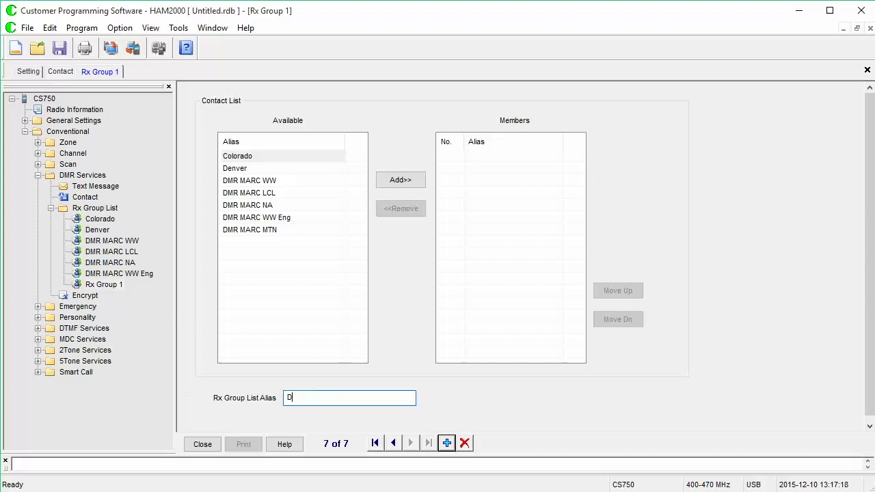
text(MR MARC MTN)
click(304, 230)
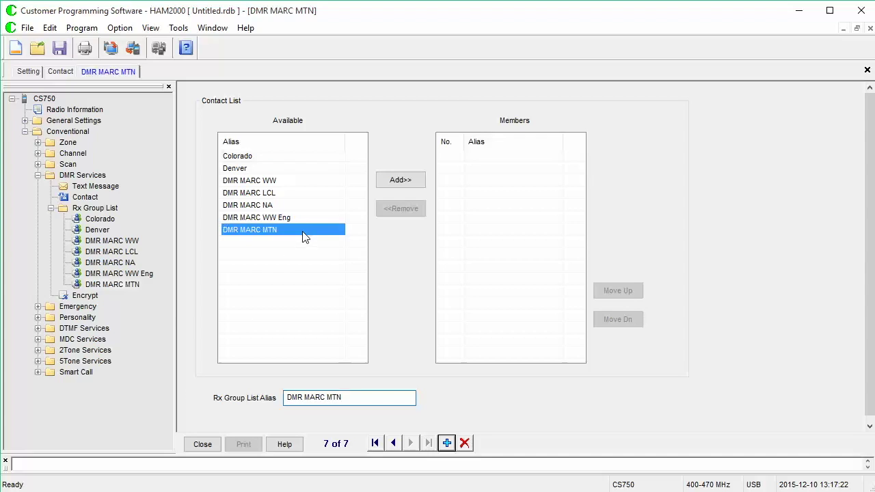
click(398, 181)
click(335, 205)
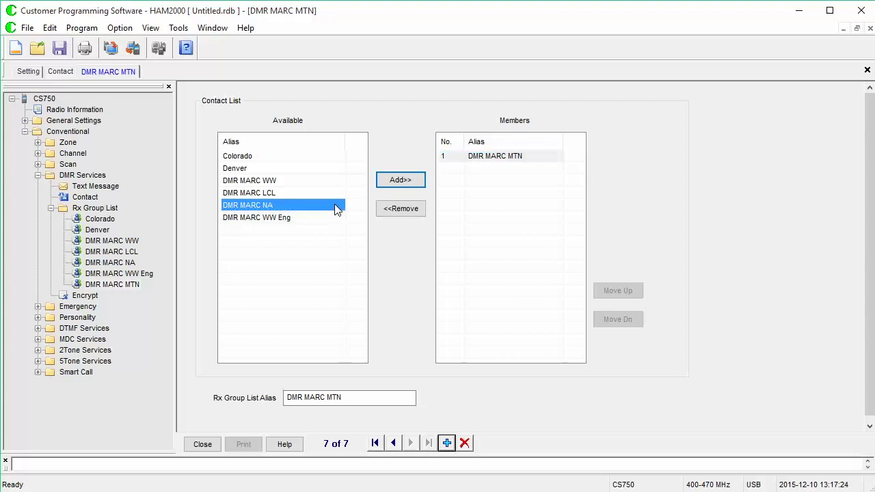
click(397, 181)
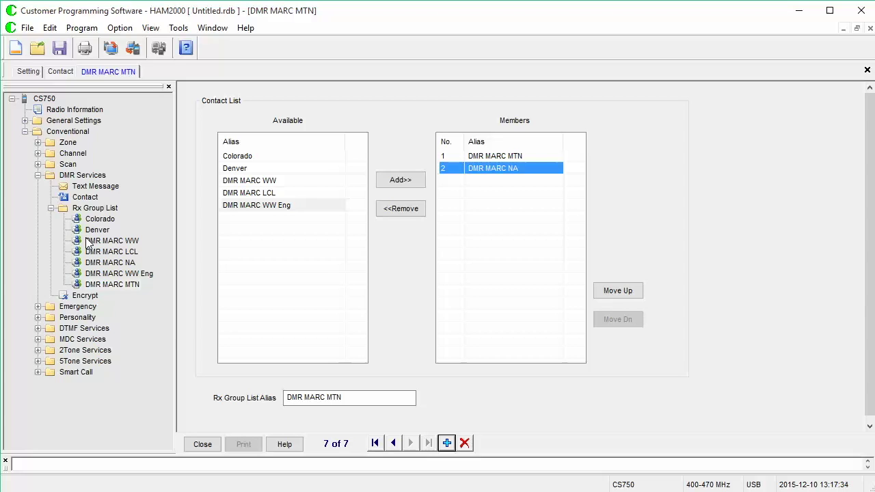
click(50, 209)
- Collapse DMR Services and open digital channel DCH 1's settings
click(75, 197)
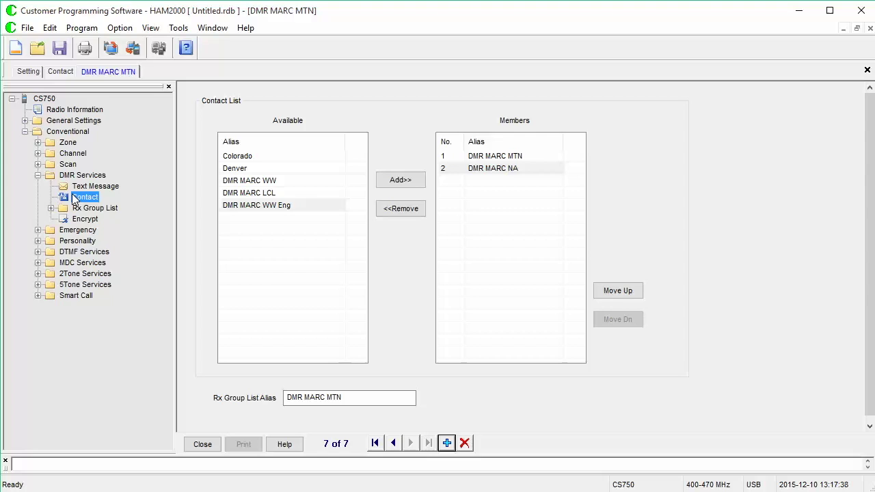
click(37, 176)
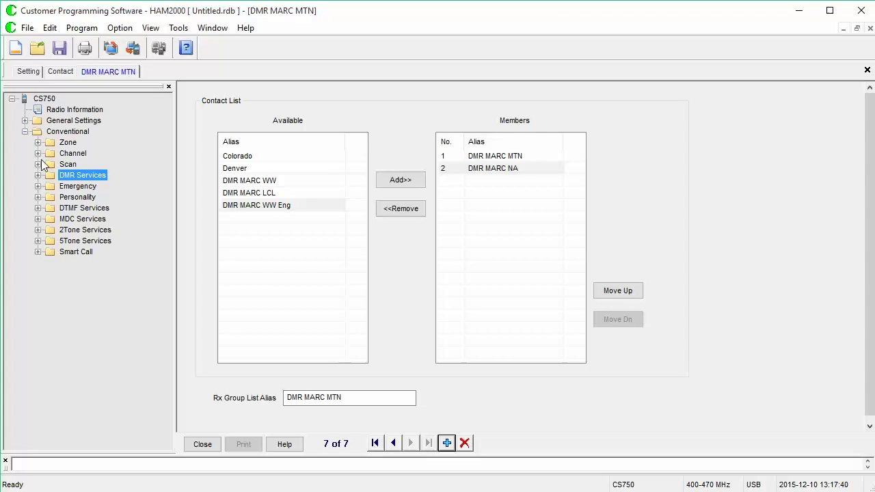
click(37, 154)
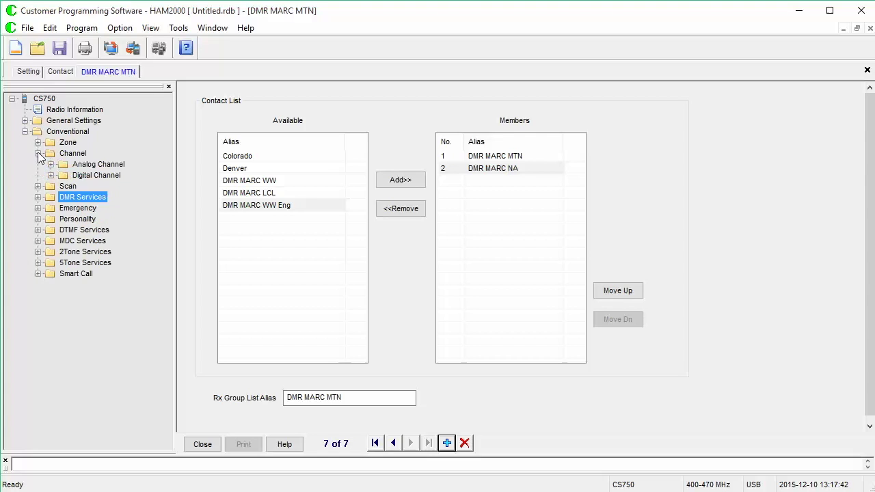
click(51, 176)
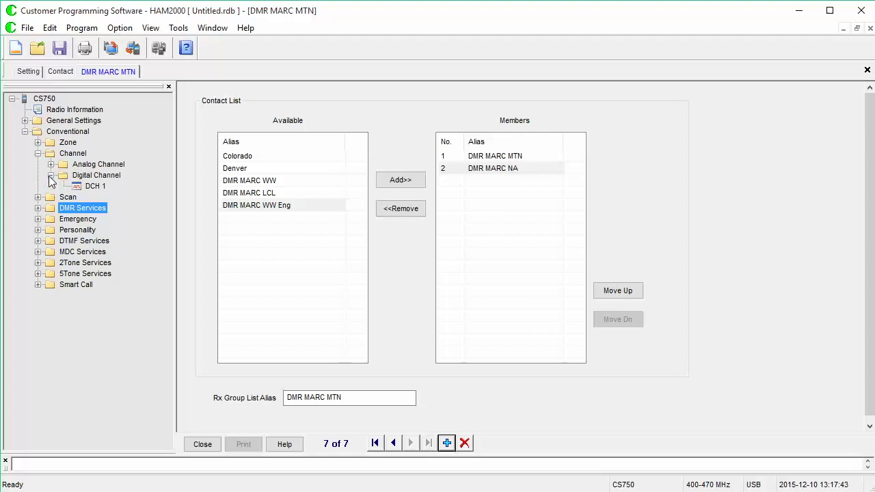
click(94, 186)
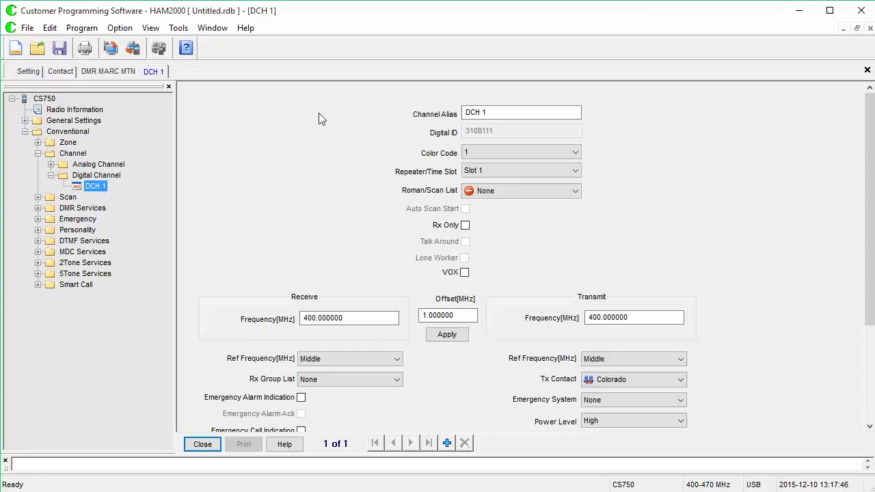
- Rename DCH 1 to Squaw Colo, keeping time slot 1
drag(506, 112, 452, 110)
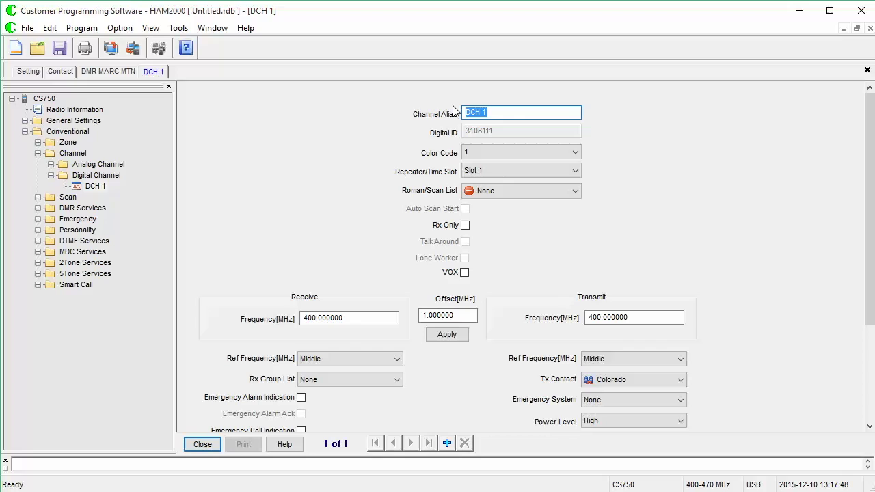
text(Squaw Colo)
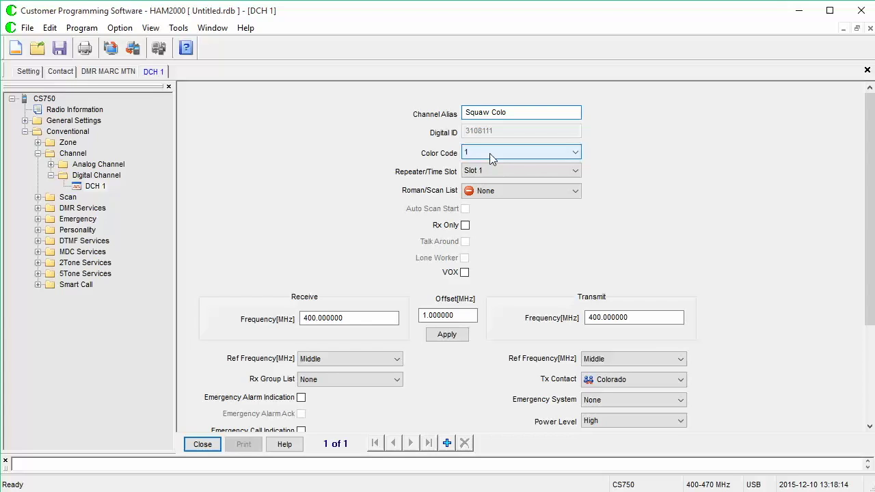
click(486, 171)
click(488, 171)
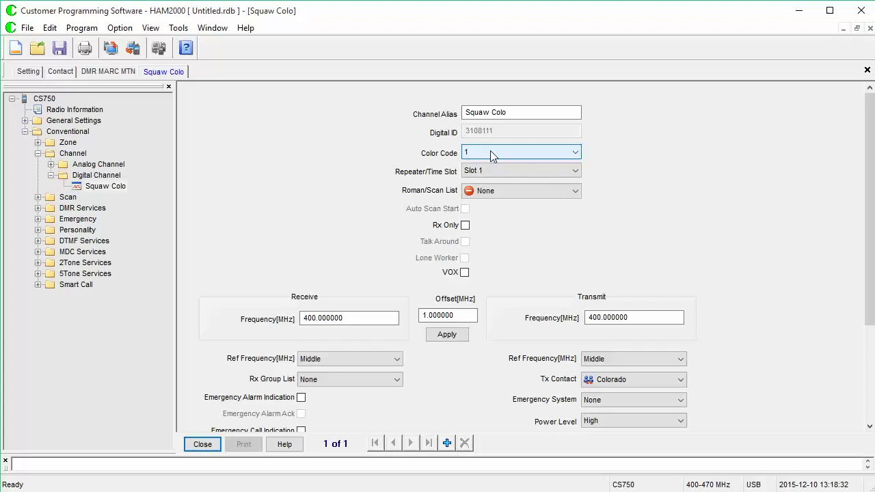
click(491, 155)
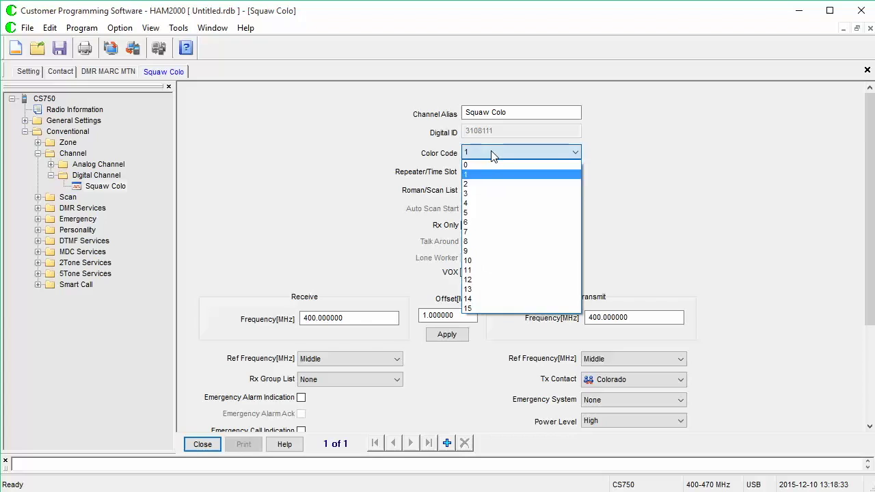
- Pick 7 from Squaw Colo's Color Code list
click(497, 233)
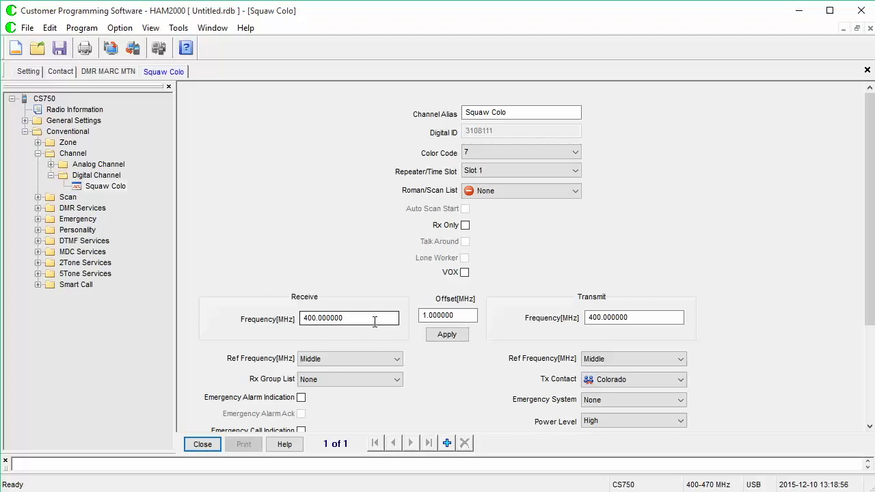
- Enter receive frequency 446.9375 and apply a -5 MHz offset for 441.9375 transmit
drag(345, 322, 295, 322)
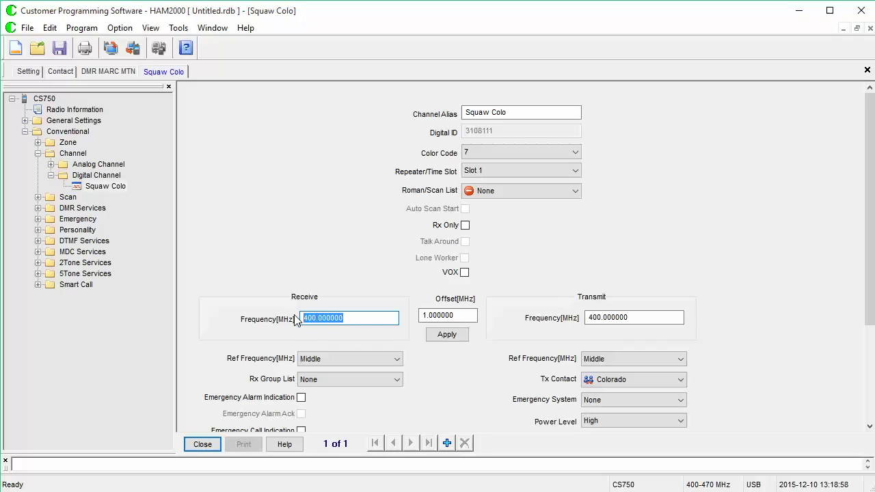
text(446)
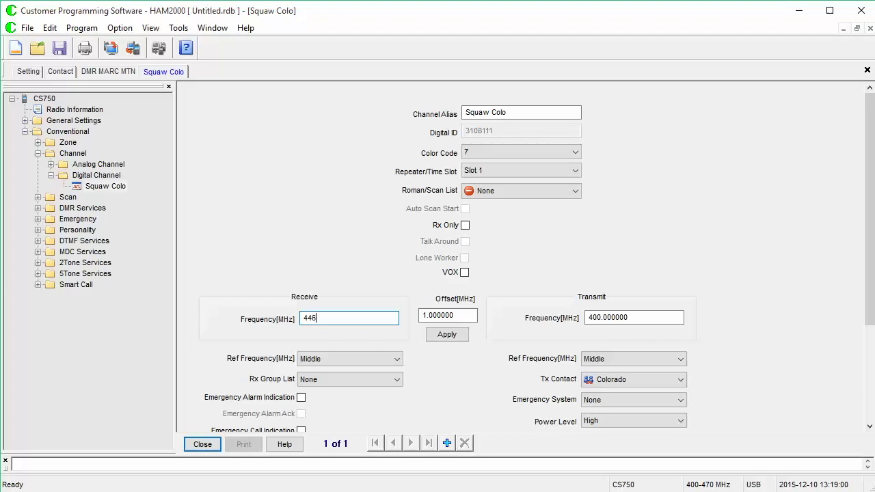
text(.9375)
key(Return)
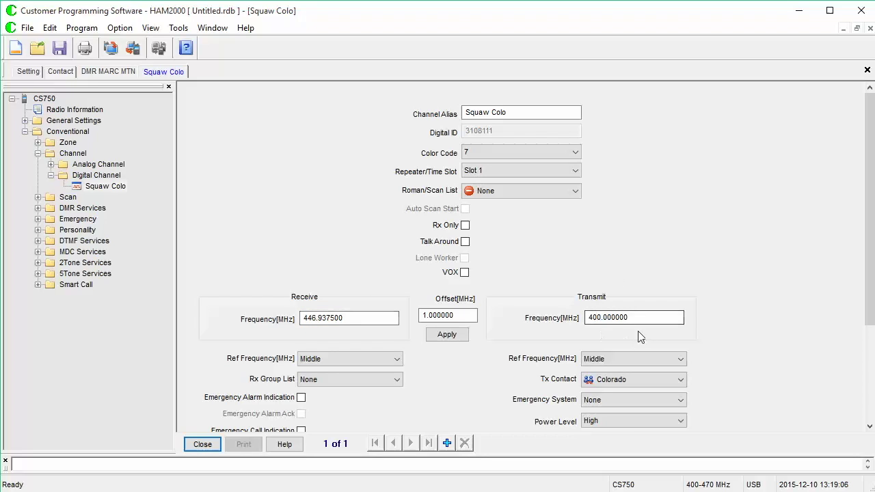
click(457, 318)
drag(456, 321, 389, 313)
text(-5)
click(441, 337)
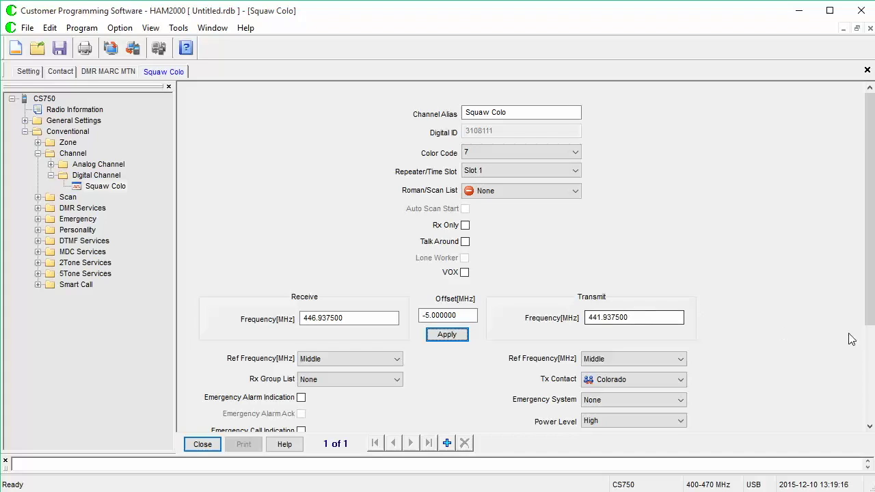
- Assign the Colorado receive group list and keep Colorado as the transmit contact
scroll(865, 304, down, 3)
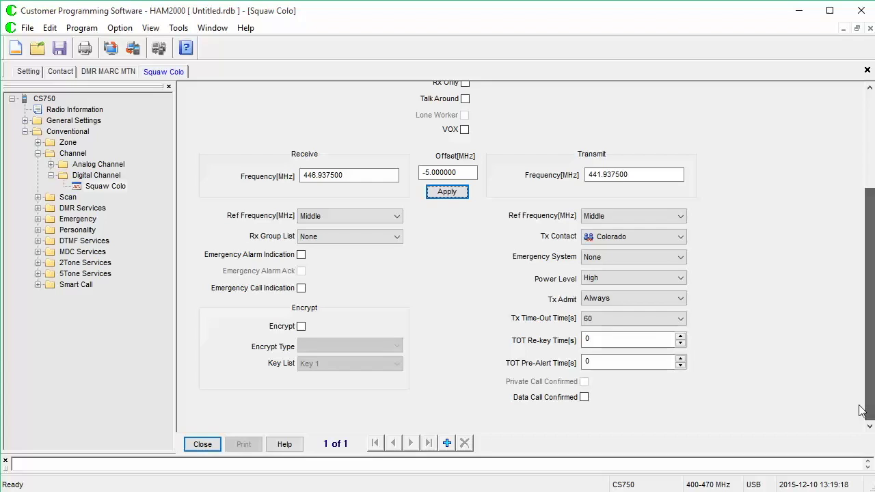
click(387, 237)
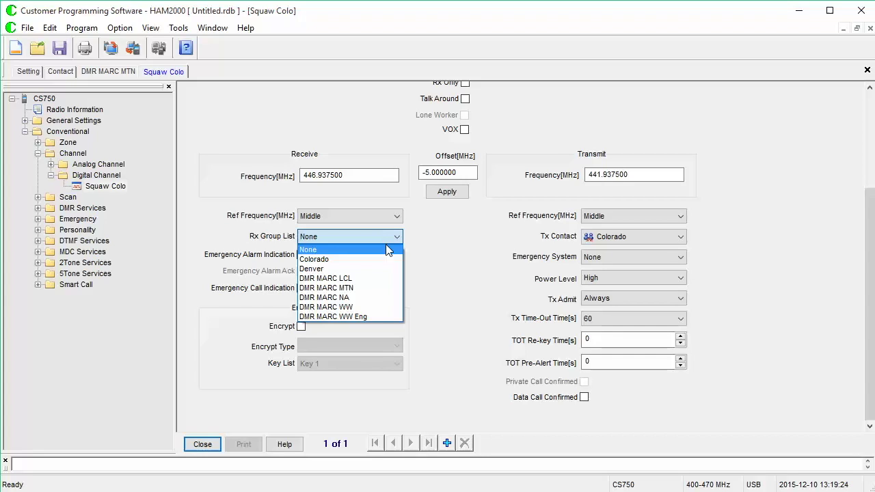
click(385, 259)
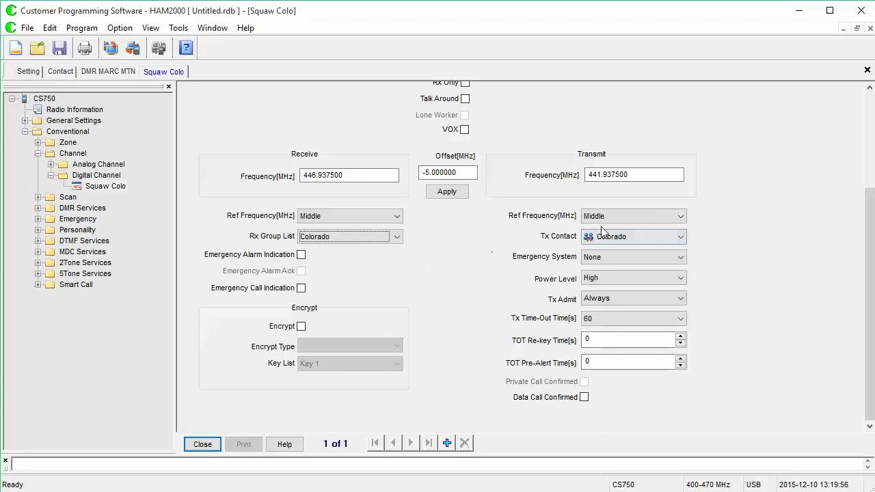
click(647, 238)
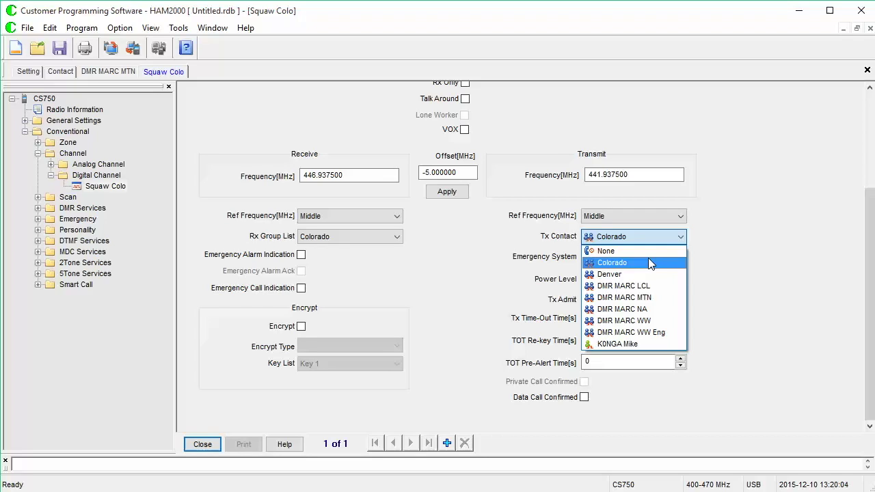
click(649, 258)
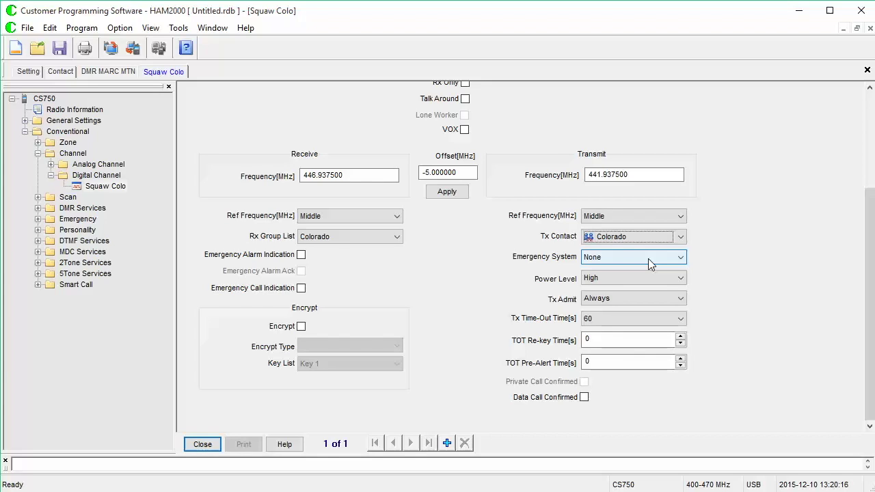
- Set Tx Admit to Color Code Free and the Tx time-out to 120 seconds
click(636, 299)
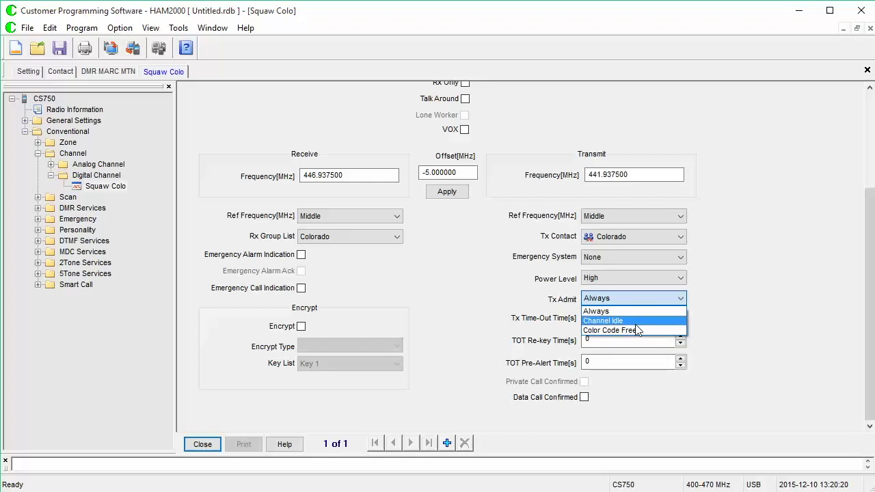
click(634, 330)
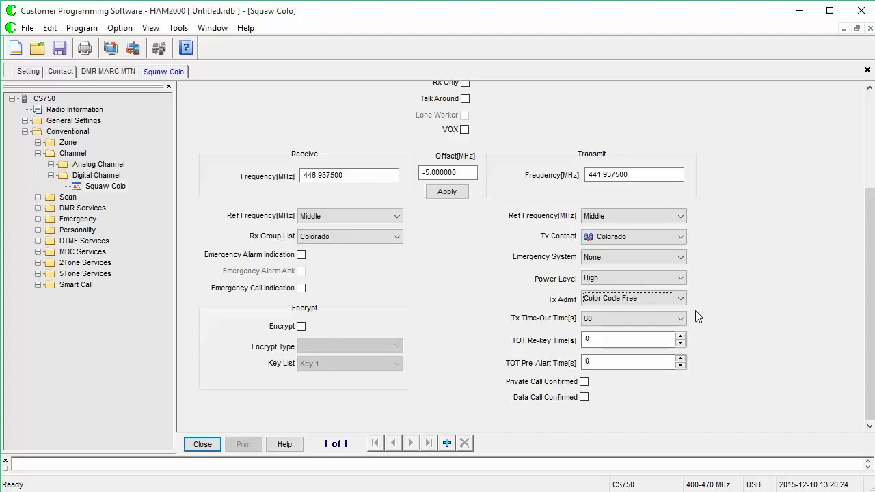
click(645, 318)
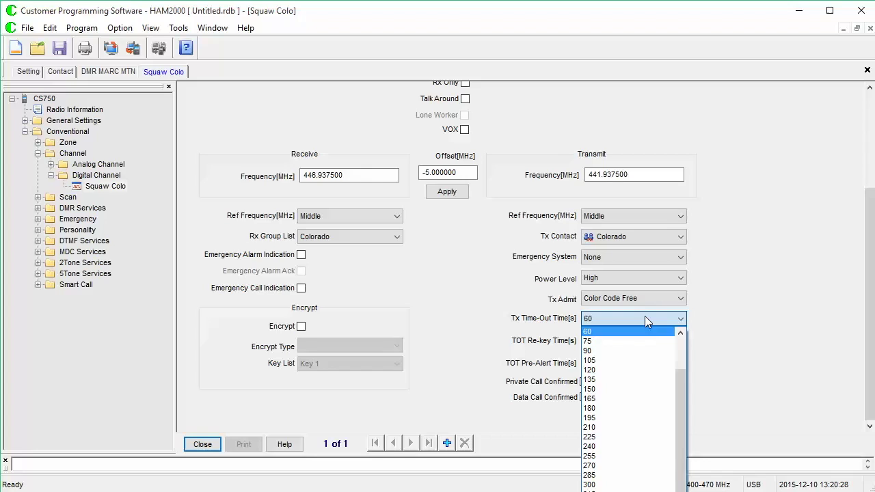
click(640, 371)
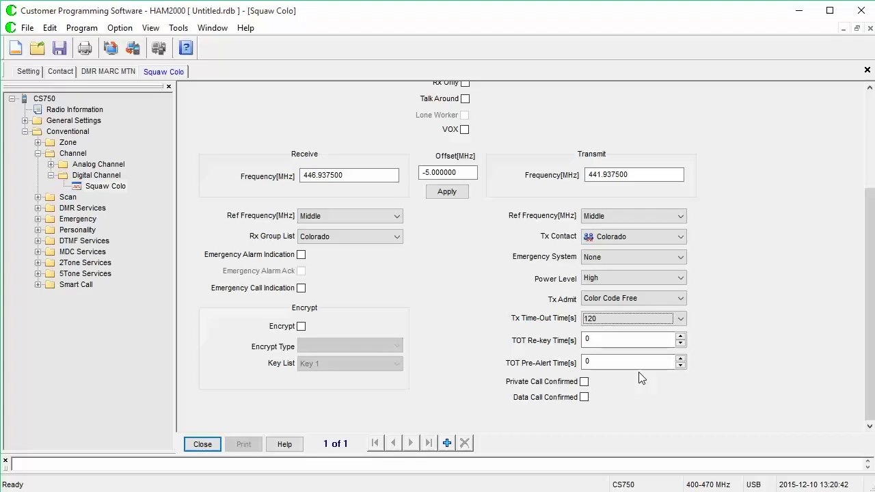
drag(873, 376, 869, 328)
scroll(606, 203, up, 3)
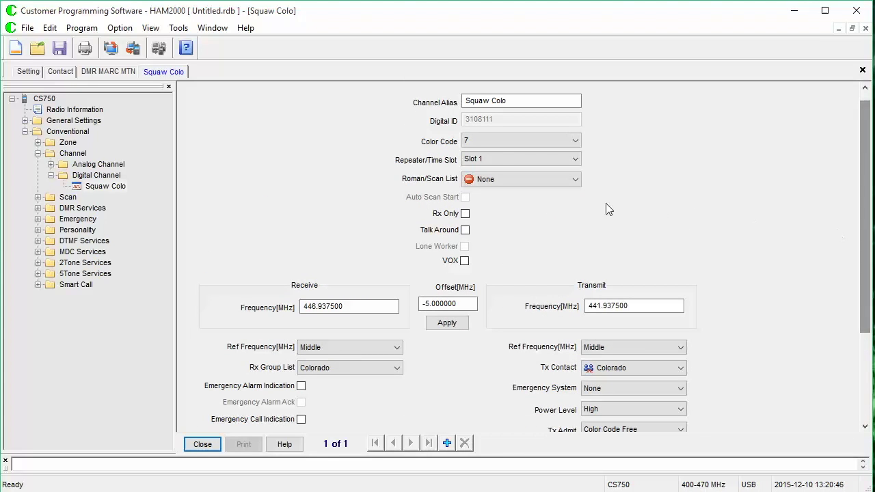
- Tick Talk Around on Squaw Colo, leaving encryption off
click(465, 230)
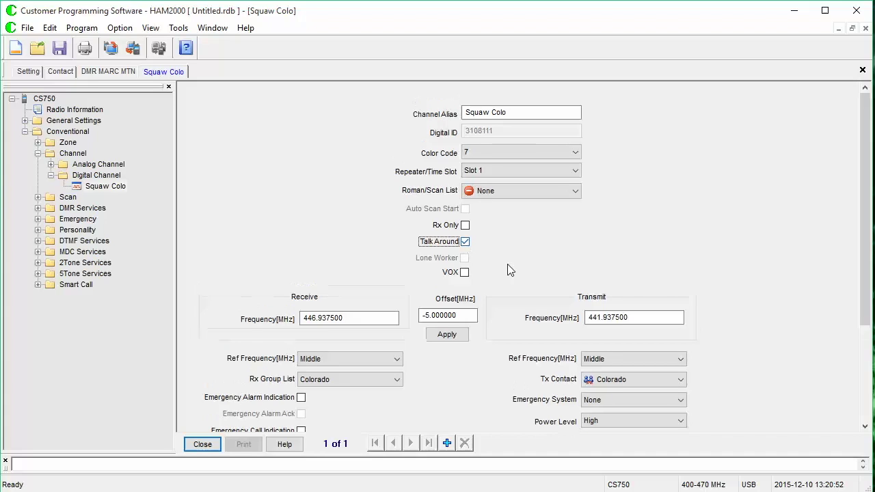
scroll(508, 273, down, 5)
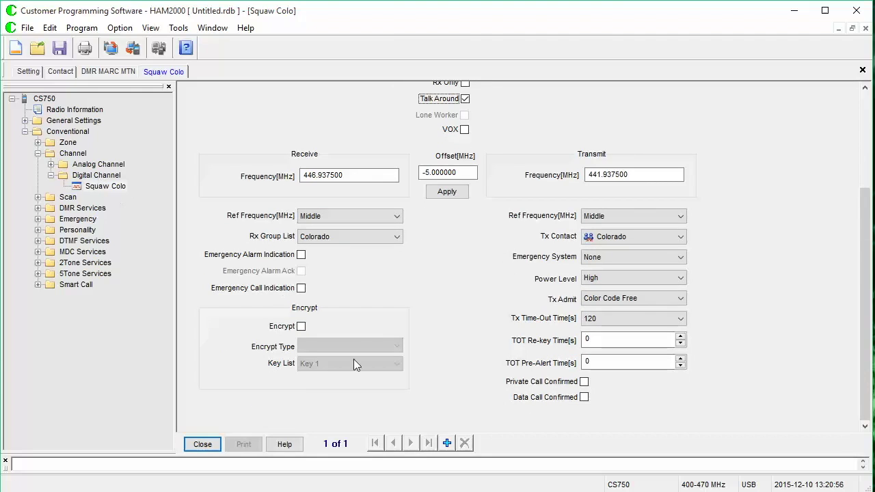
right_click(101, 178)
- Add a new digital channel and name it Squaw Denver
click(447, 443)
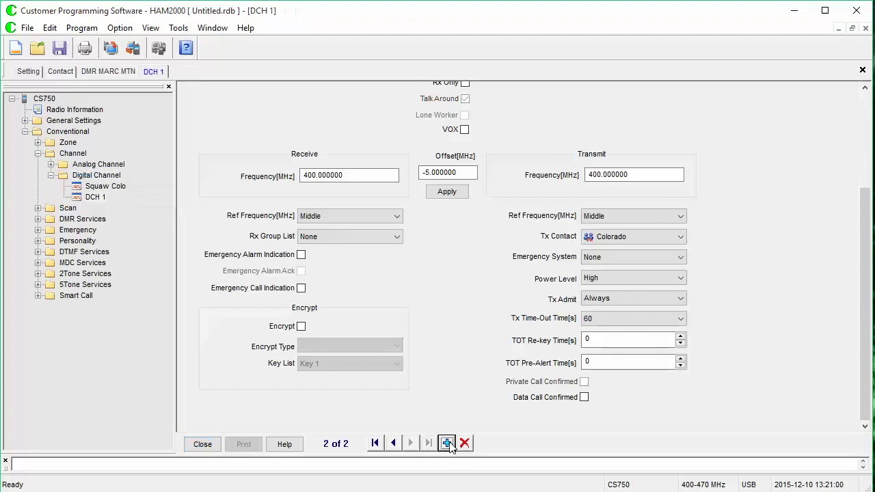
scroll(473, 407, up, 3)
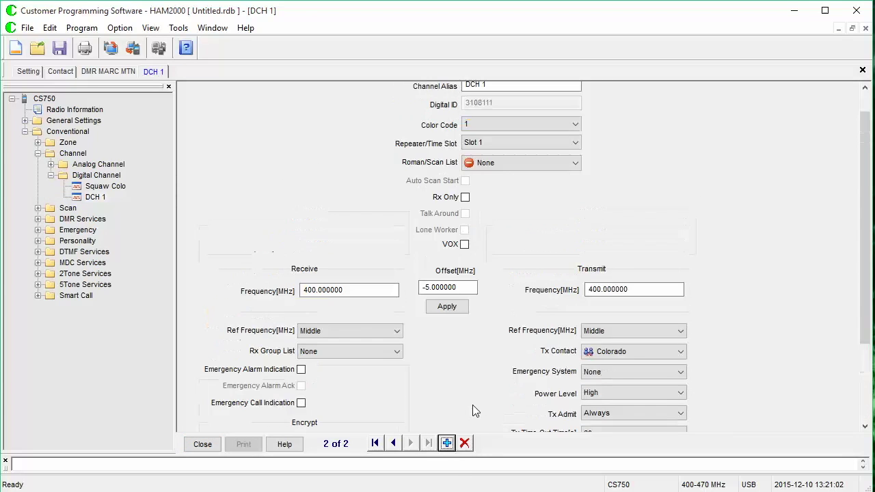
scroll(473, 408, up, 1)
drag(517, 114, 394, 98)
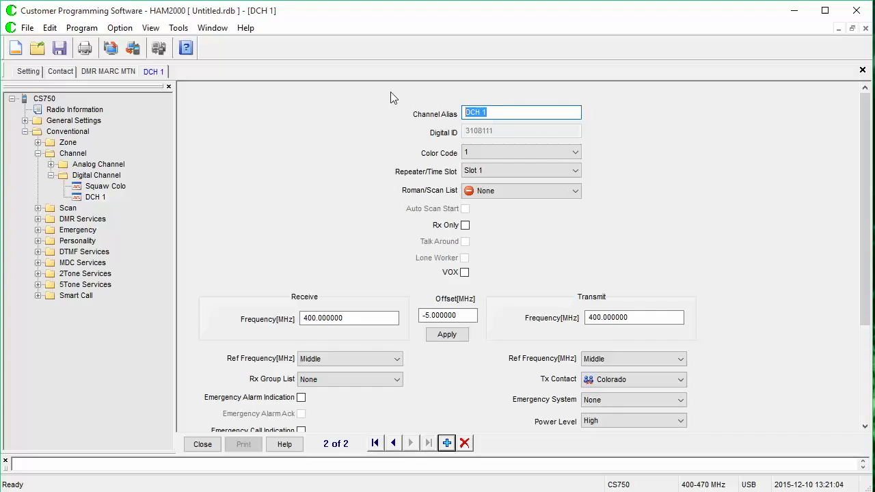
text(Denver)
key(BackSpace)
key(BackSpace)
key(BackSpace)
key(BackSpace)
key(BackSpace)
key(BackSpace)
text(Squaw Den)
key(BackSpace)
text(nver)
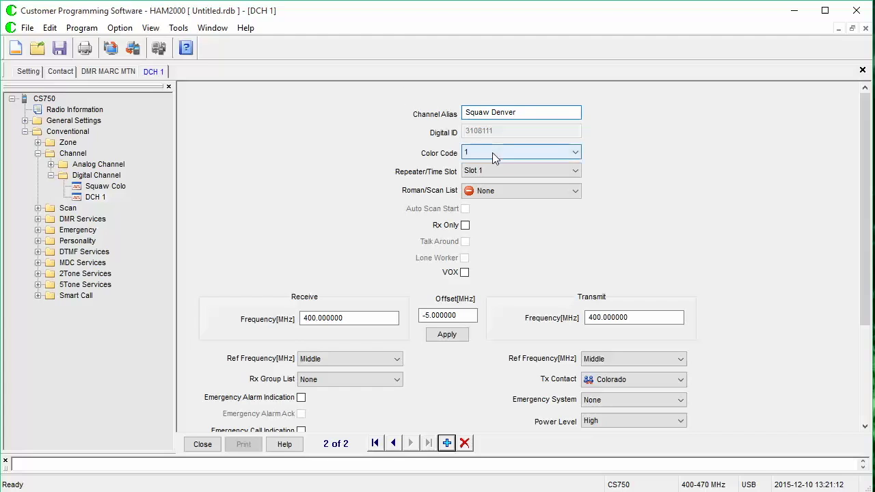
- Set color code 7, time slot 2, and type 446.9375 as receive frequency
click(492, 153)
click(493, 232)
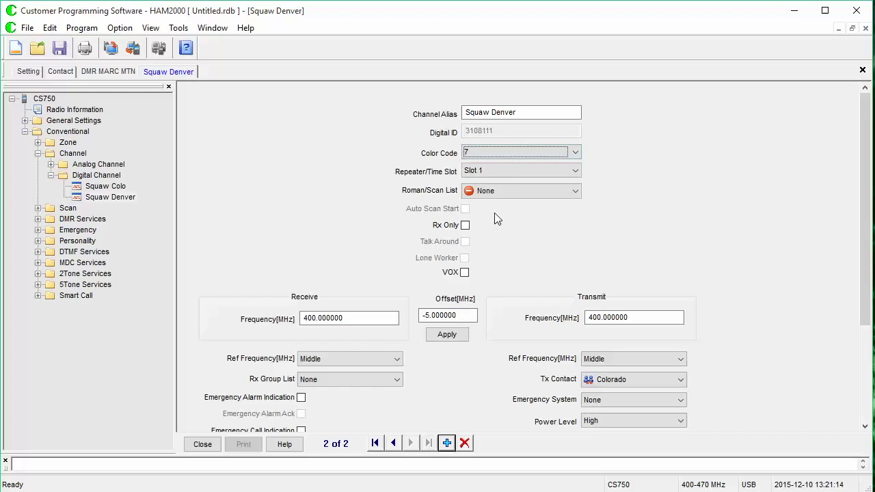
click(498, 171)
click(502, 194)
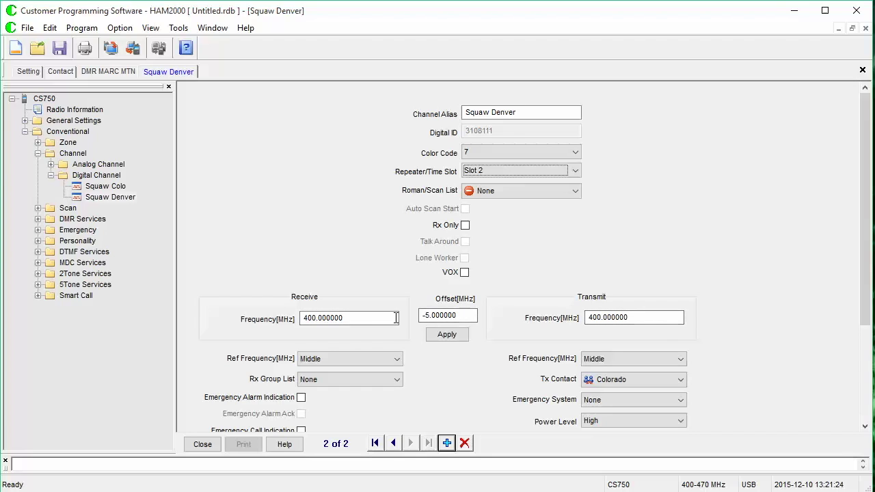
drag(396, 318, 303, 318)
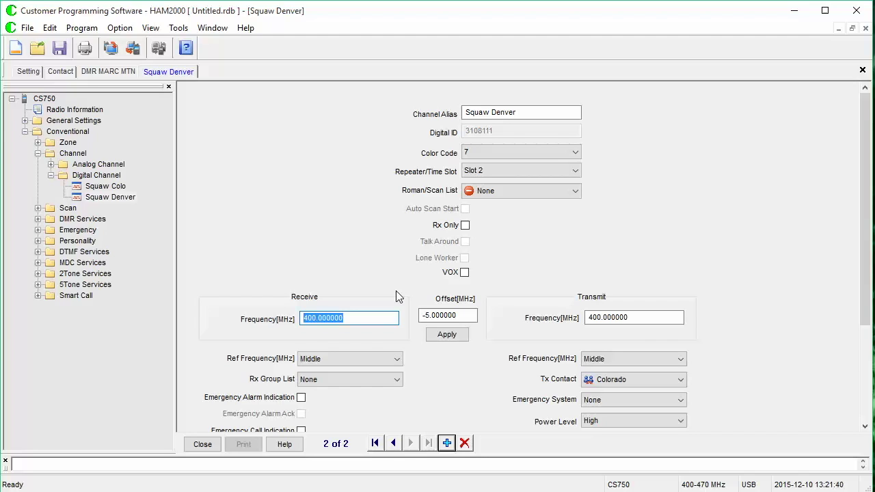
text(446.9375)
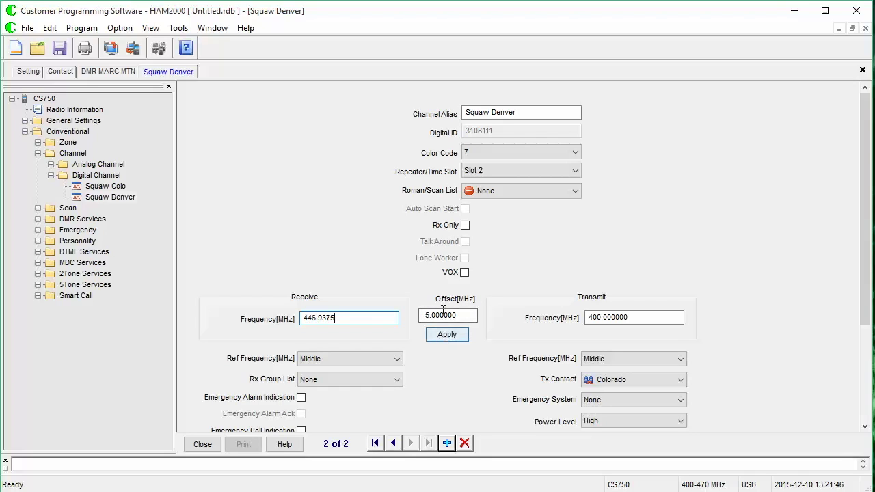
- Apply the offset for 441.9375 transmit, enable Talk Around, and use Denver group list and contact
click(459, 340)
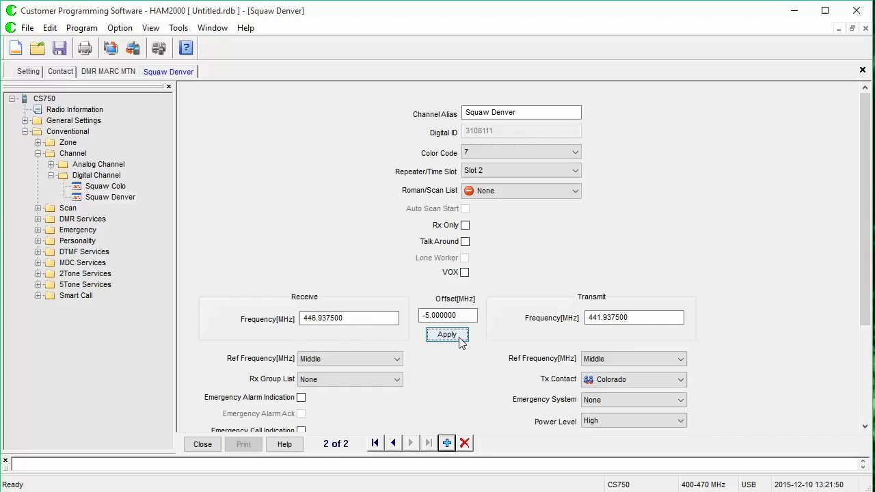
click(468, 244)
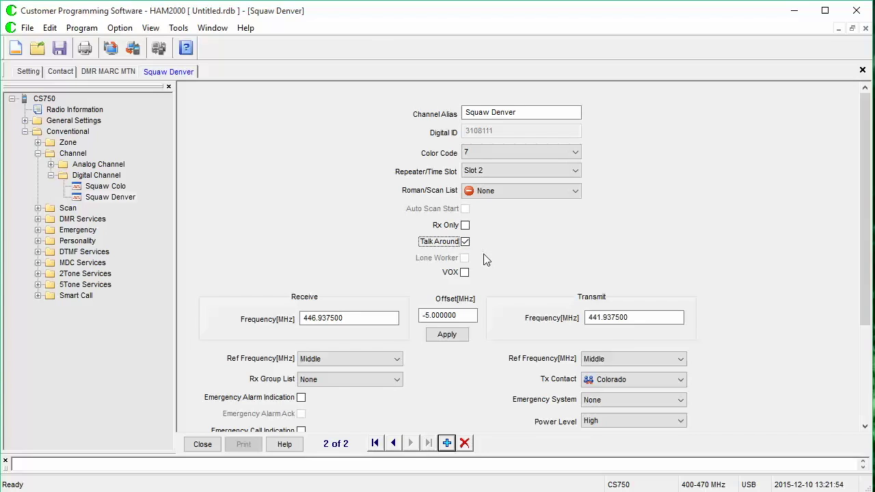
click(380, 380)
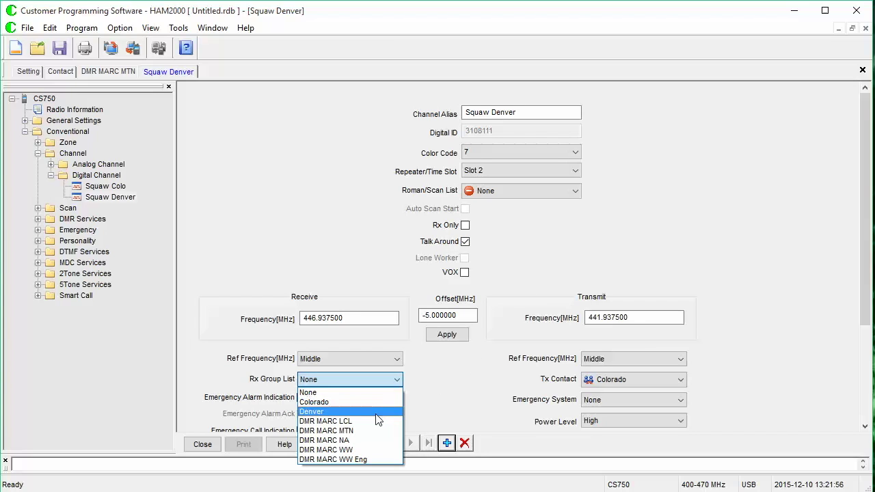
click(377, 415)
click(633, 380)
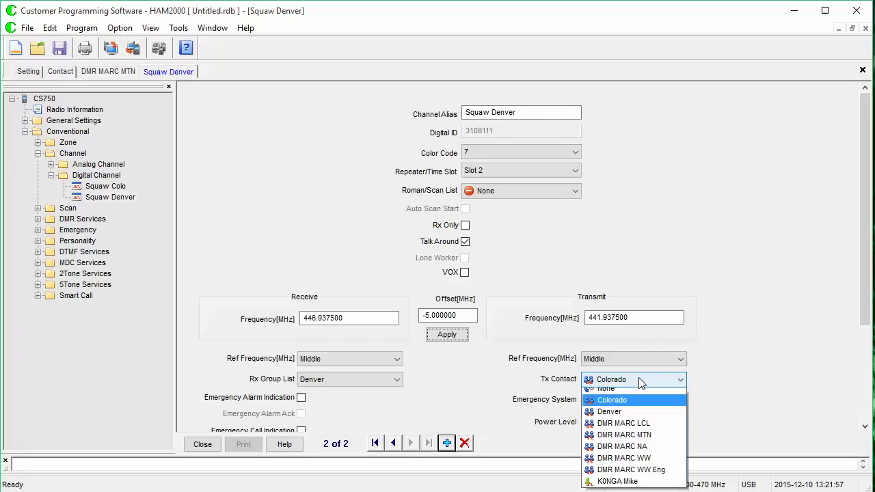
click(638, 416)
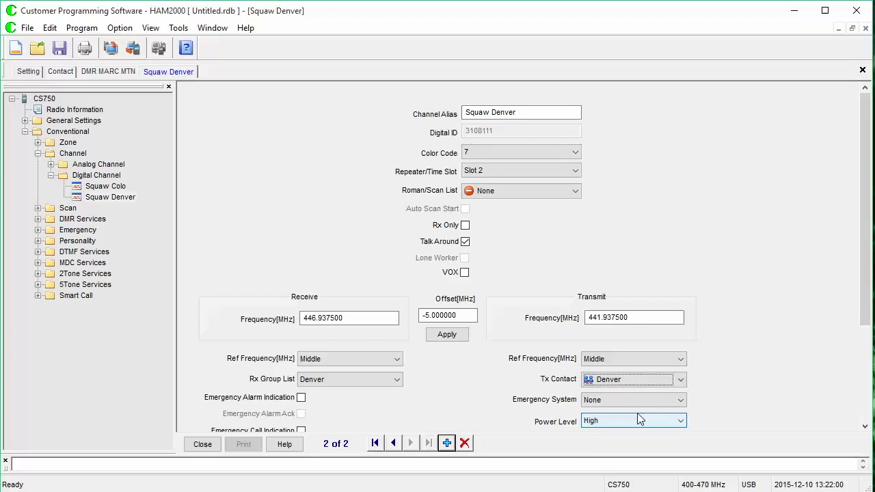
- Set Squaw Denver's Tx time-out to 120 seconds and Tx Admit to Color Code Free
drag(866, 315, 866, 409)
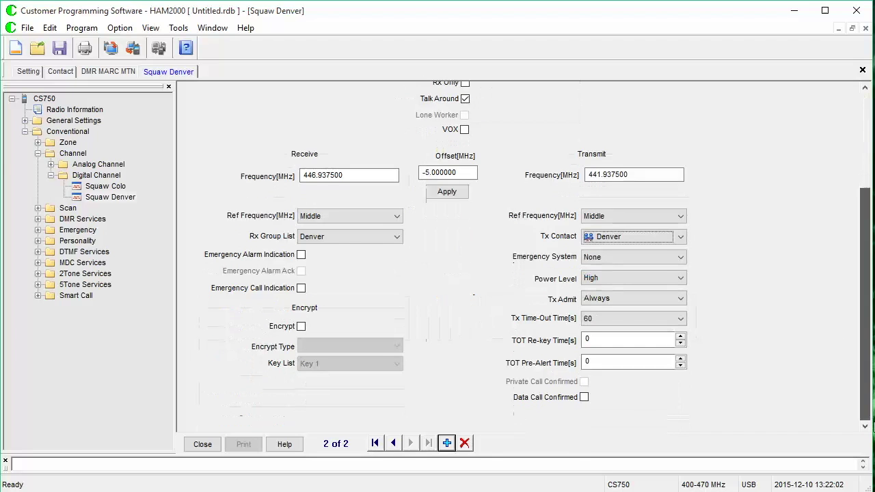
click(649, 319)
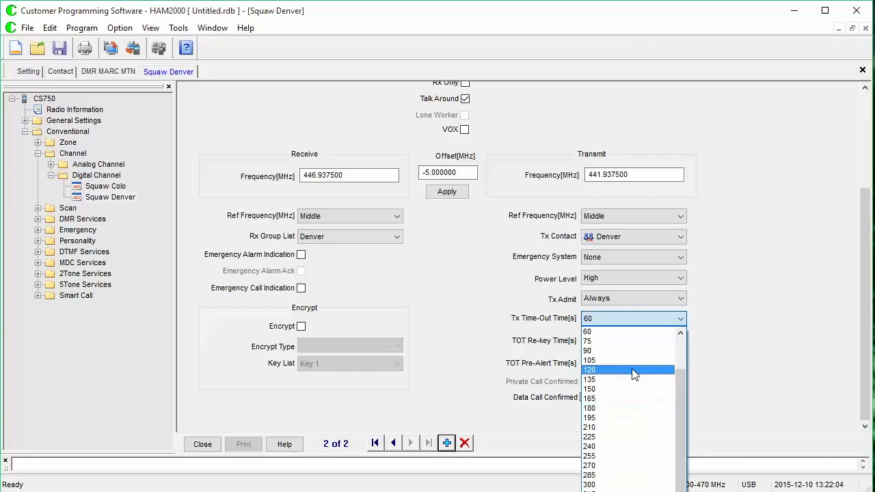
click(641, 370)
click(624, 300)
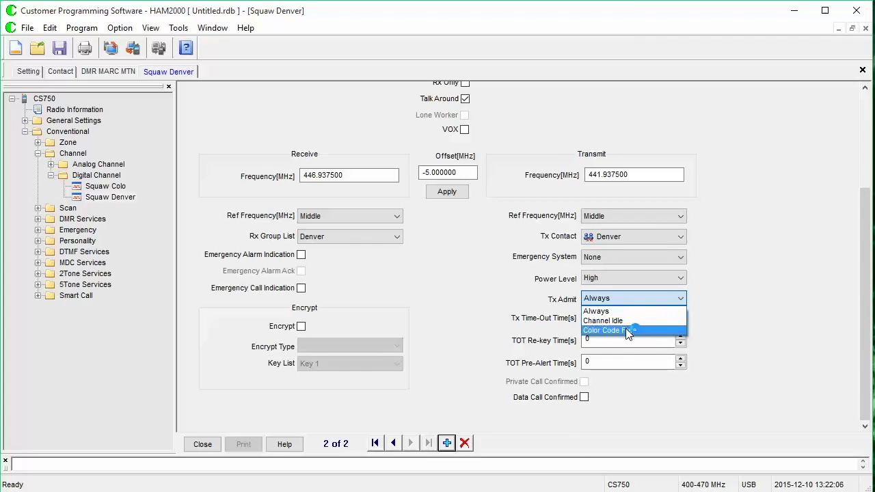
click(626, 328)
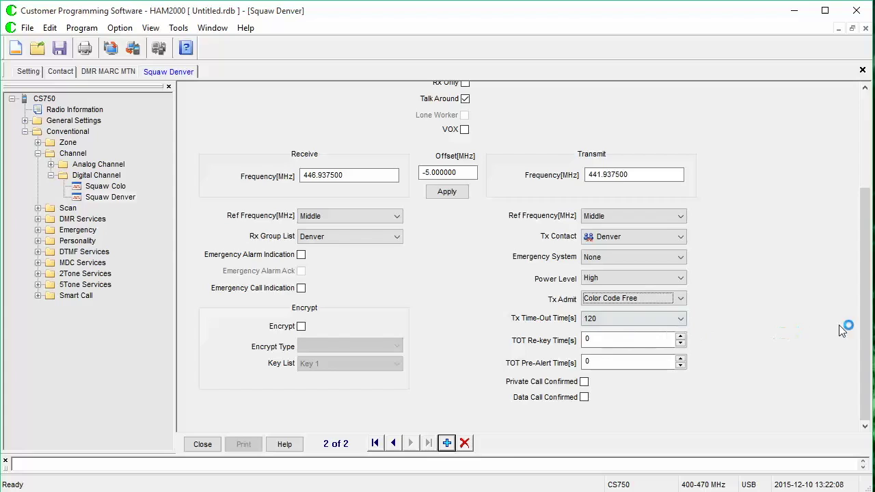
drag(866, 321, 858, 194)
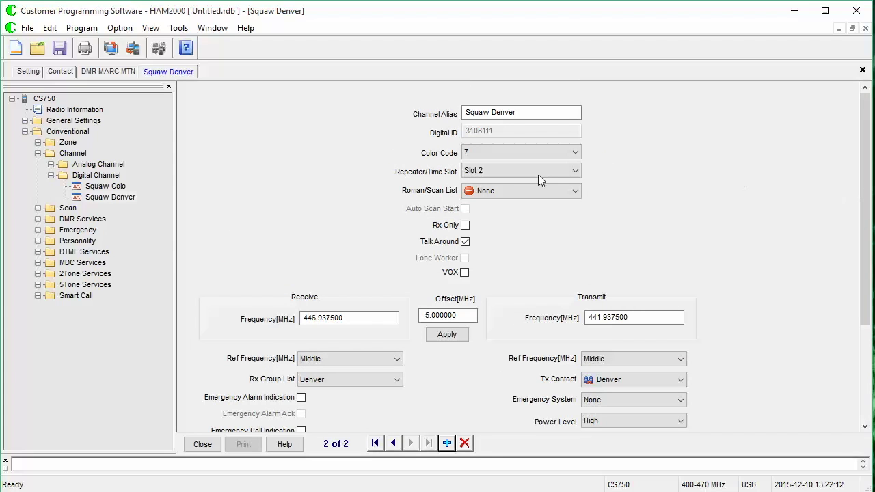
click(448, 443)
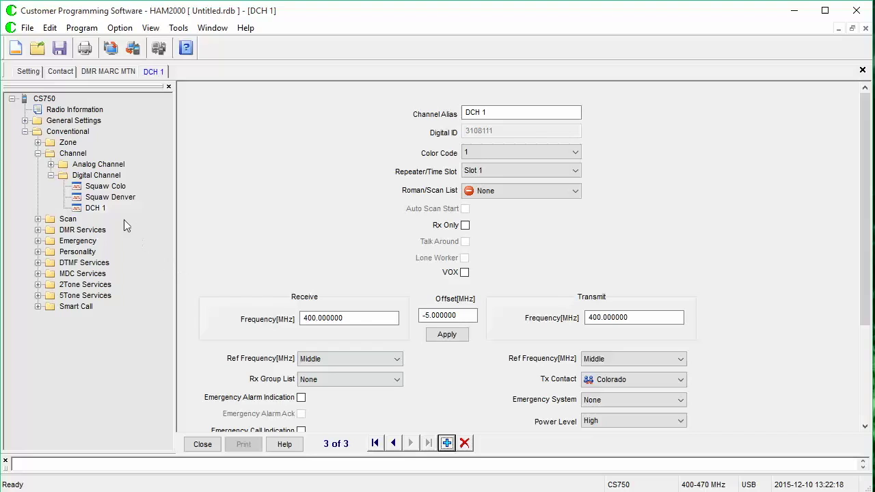
- Add four more digital channels after DCH 1
click(99, 208)
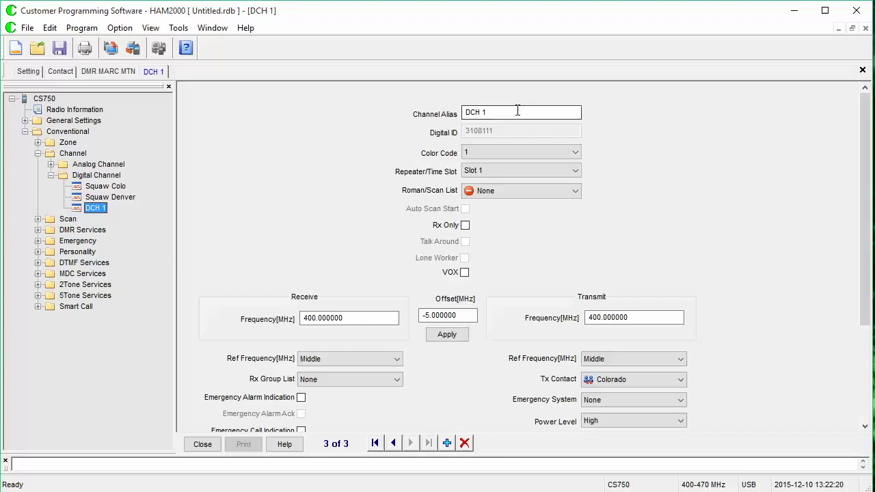
key(Tab)
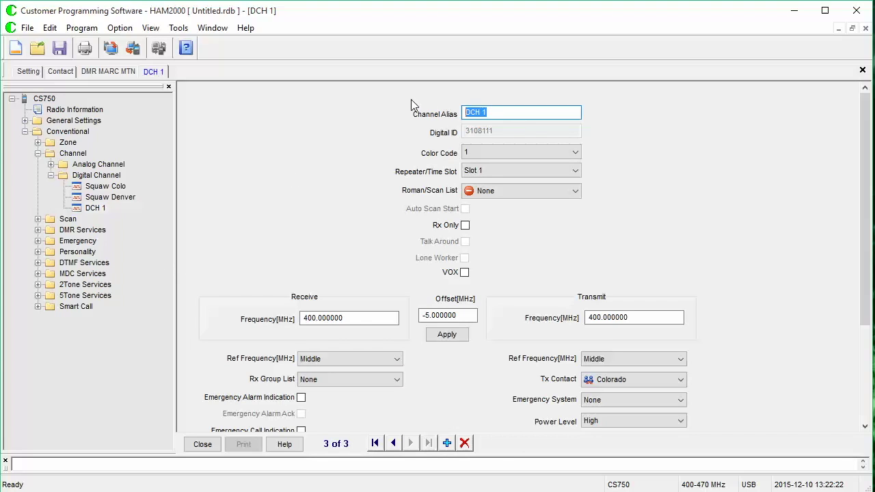
click(447, 443)
click(447, 443)
click(447, 443)
click(448, 443)
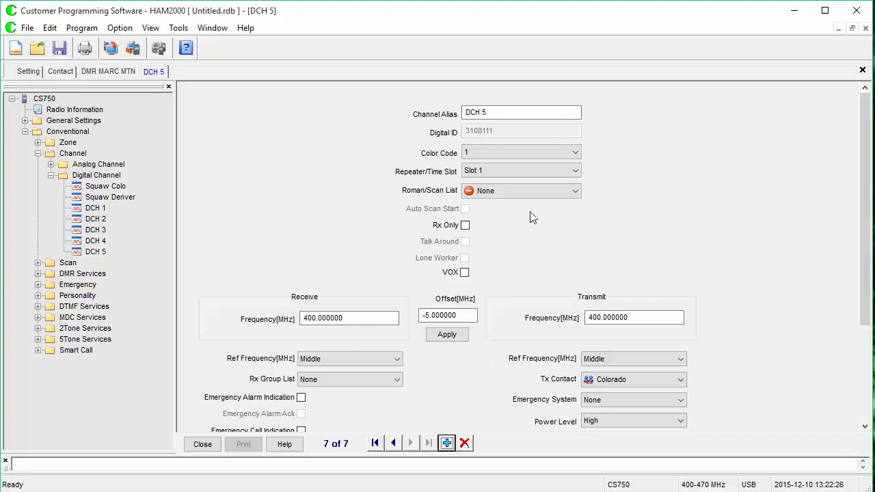
- Rename DCH 1 to Lee Hill WW and apply the offset for 440.05 MHz transmit
click(94, 208)
double_click(498, 113)
text(DMR)
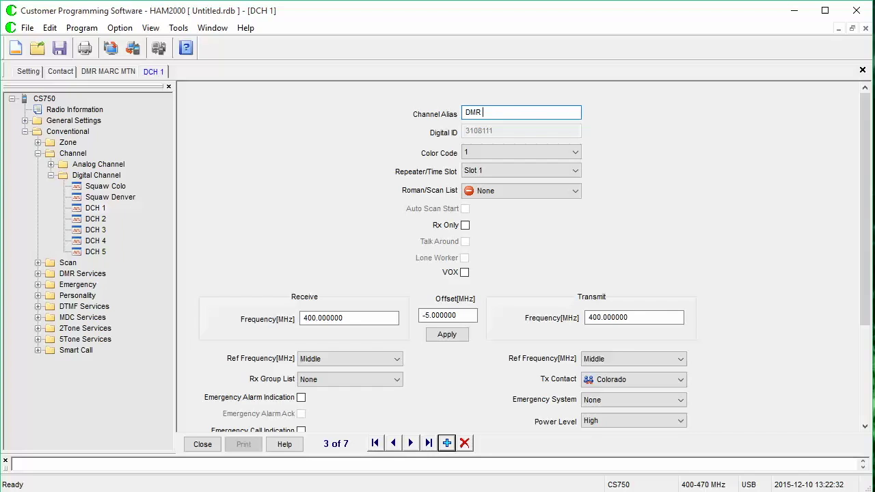
key(BackSpace)
key(BackSpace)
key(BackSpace)
text(Lee Hill WW)
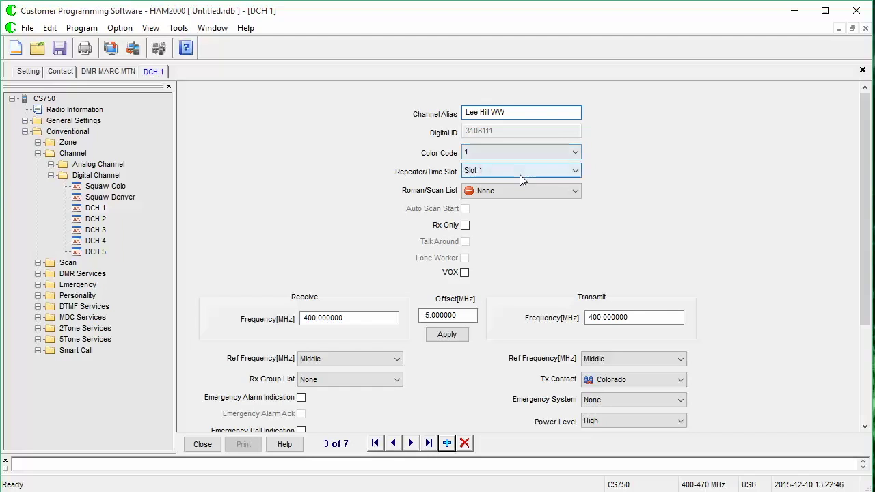
click(355, 313)
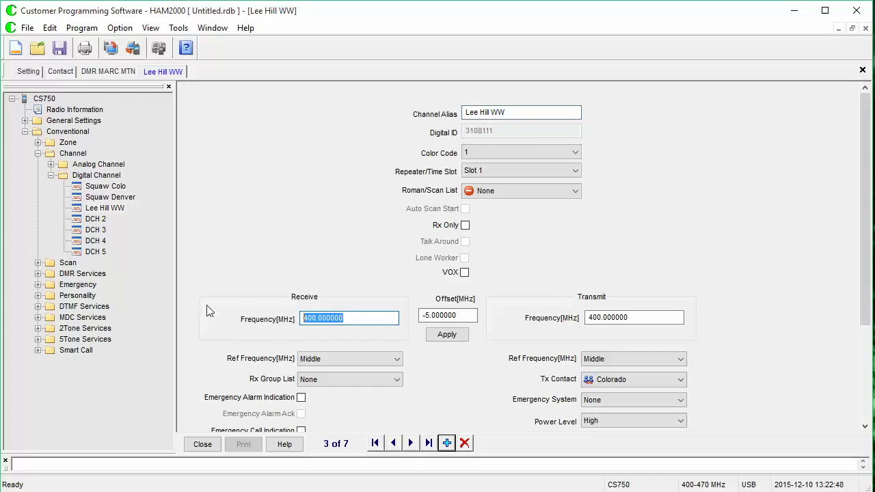
text(445.05)
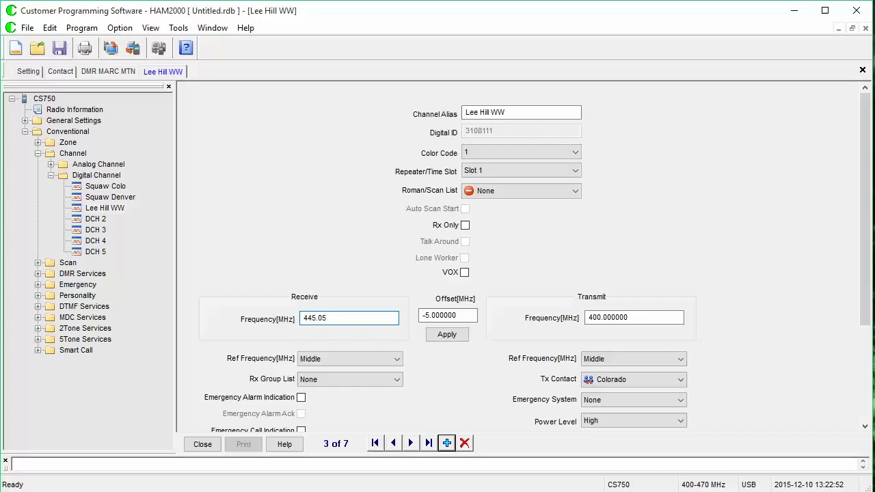
click(449, 336)
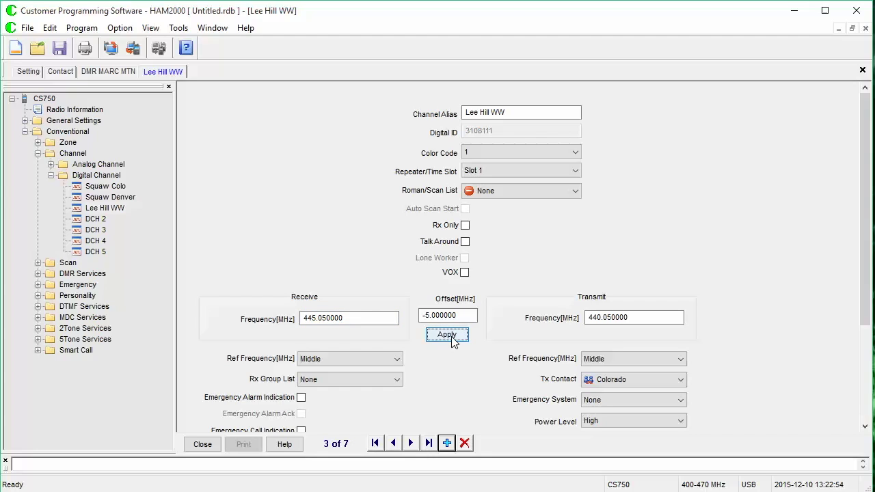
- Use DMR MARC WW as Lee Hill WW's receive group list and transmit contact
click(396, 380)
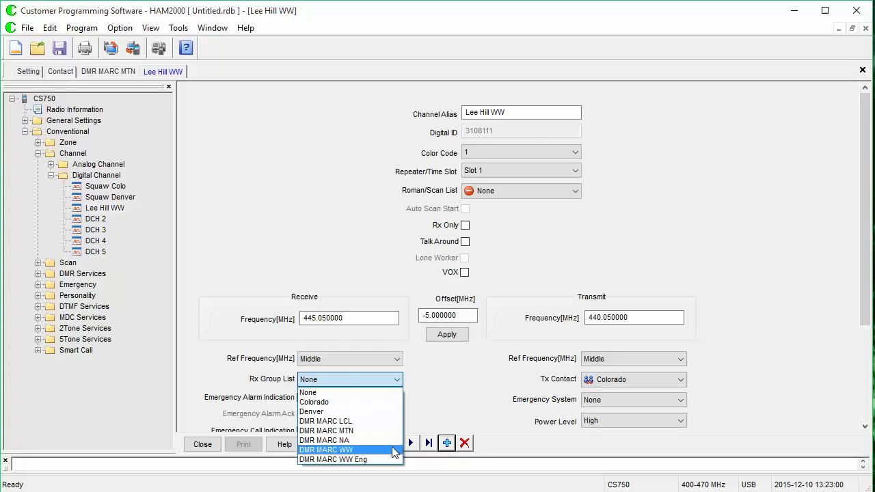
click(396, 450)
click(615, 385)
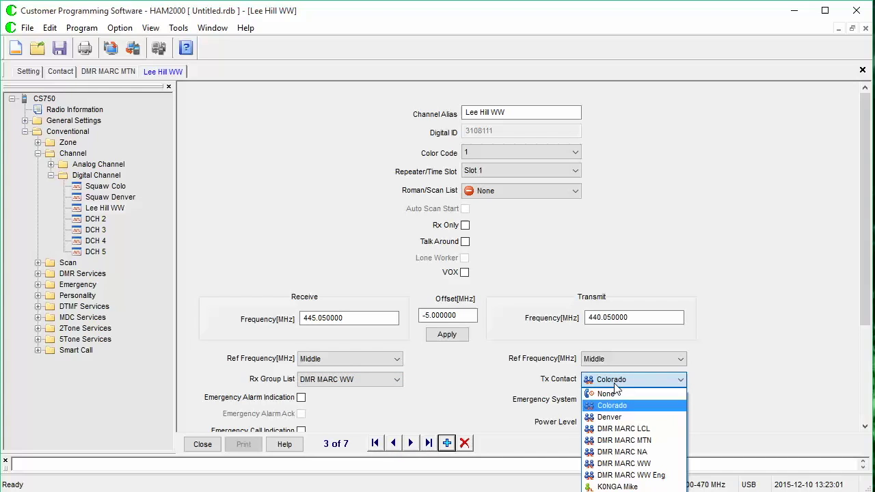
click(632, 457)
drag(861, 319, 799, 444)
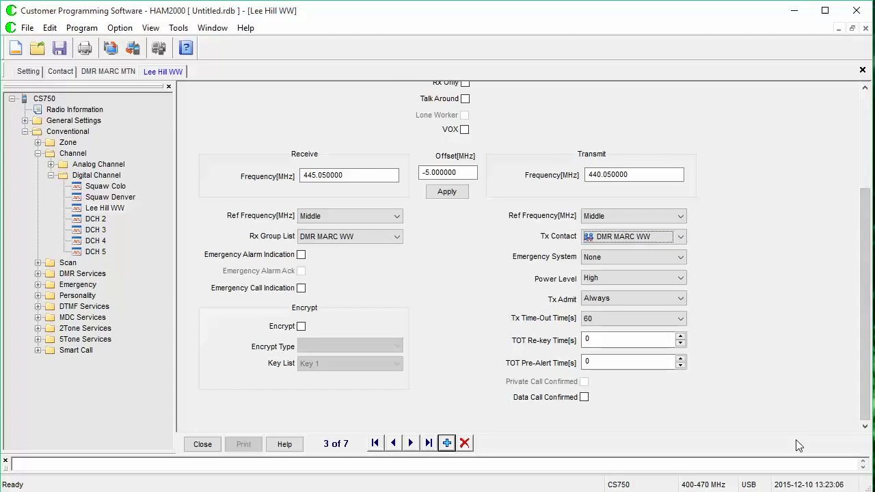
- Set Lee Hill WW's Tx Admit to Color Code Free and time-out to 120 seconds
click(631, 298)
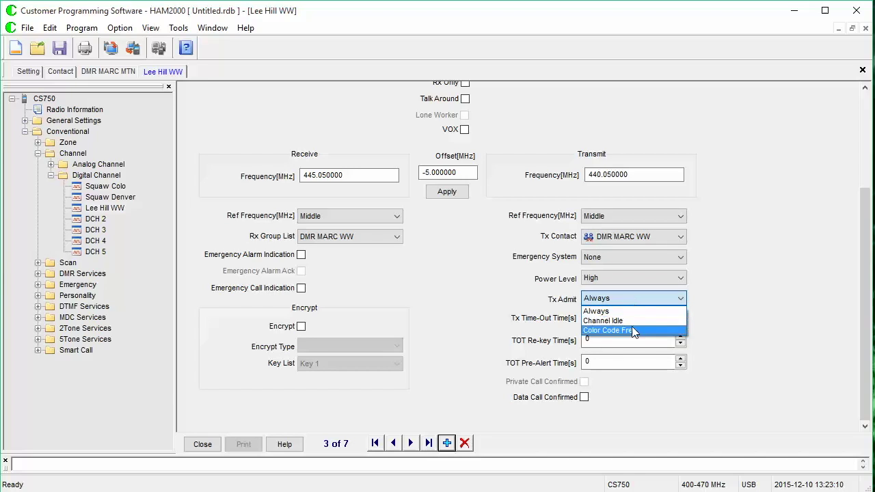
click(633, 329)
click(632, 322)
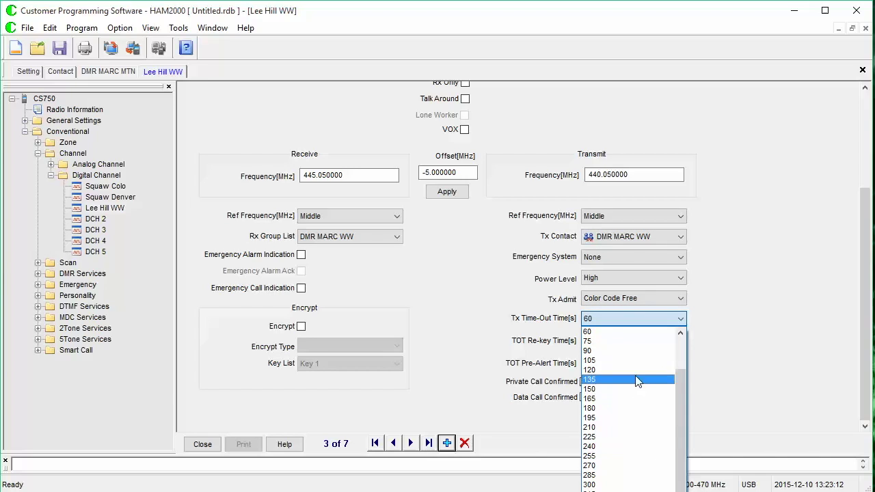
click(635, 377)
scroll(495, 326, up, 5)
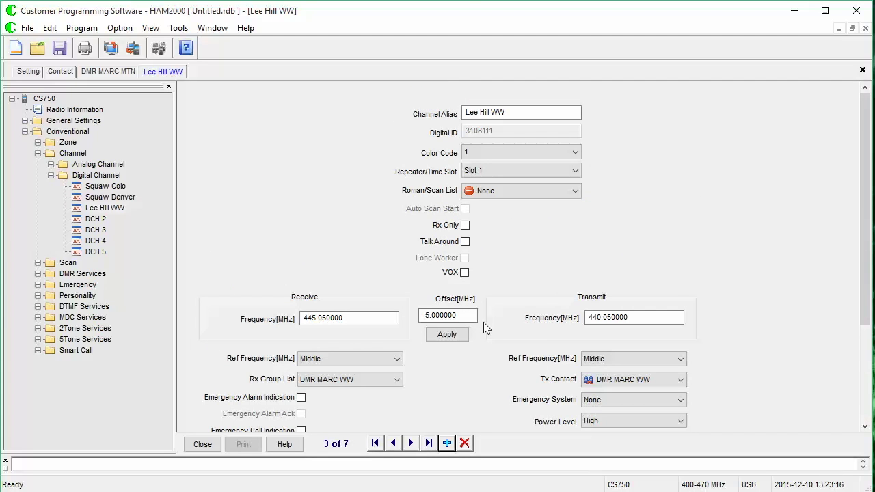
click(116, 212)
right_click(116, 214)
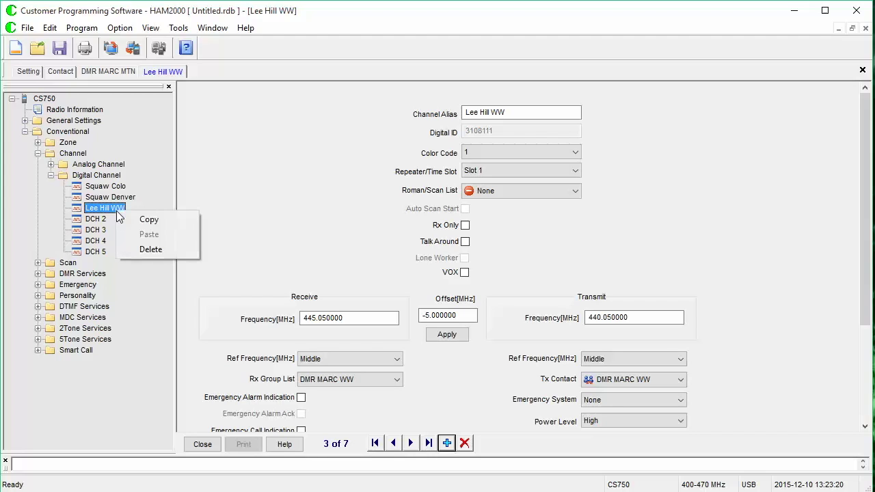
click(127, 219)
click(95, 219)
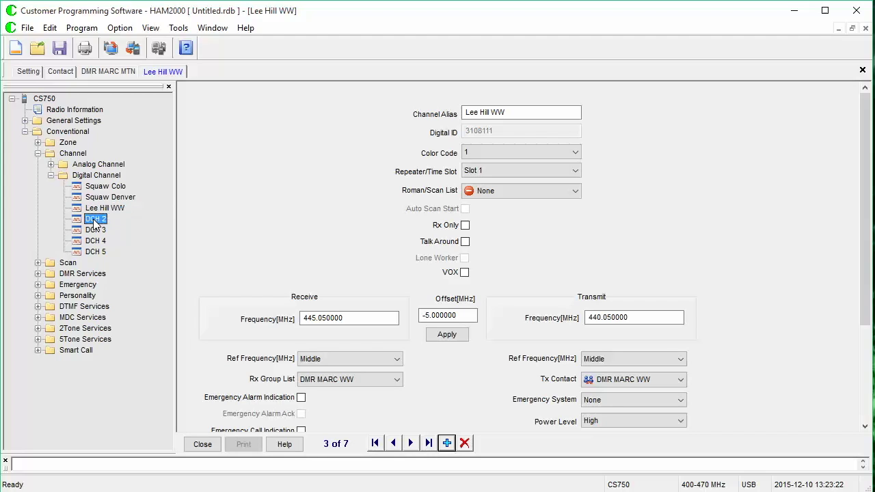
right_click(95, 219)
click(112, 242)
click(94, 229)
right_click(96, 231)
click(114, 254)
- Paste Lee Hill WW's settings onto DCH 4 and DCH 5, then open DCH 2
click(94, 241)
right_click(97, 242)
click(117, 264)
click(95, 251)
right_click(100, 252)
click(126, 274)
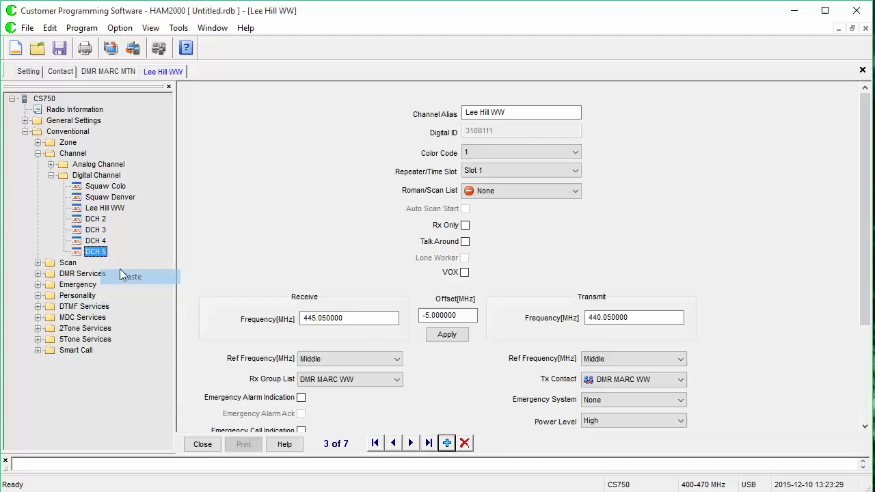
click(96, 220)
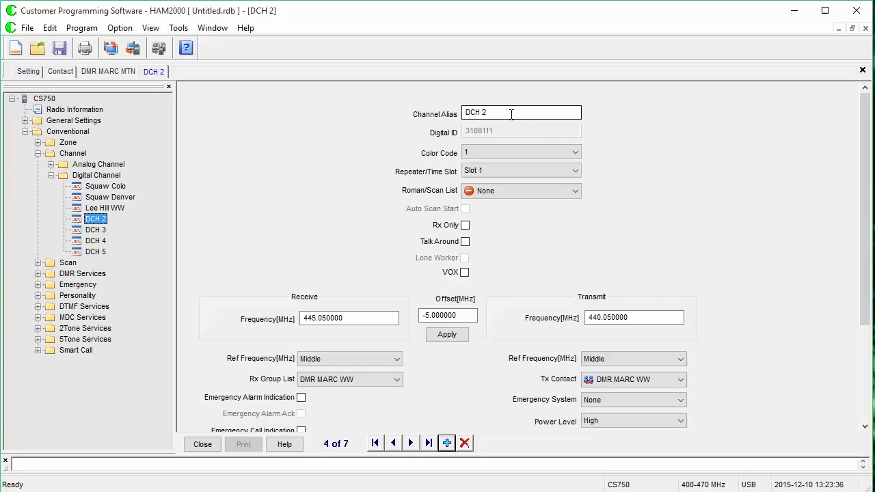
- Rename DCH 2's channel alias to Lee Hill WW Eng
scroll(848, 226, down, 5)
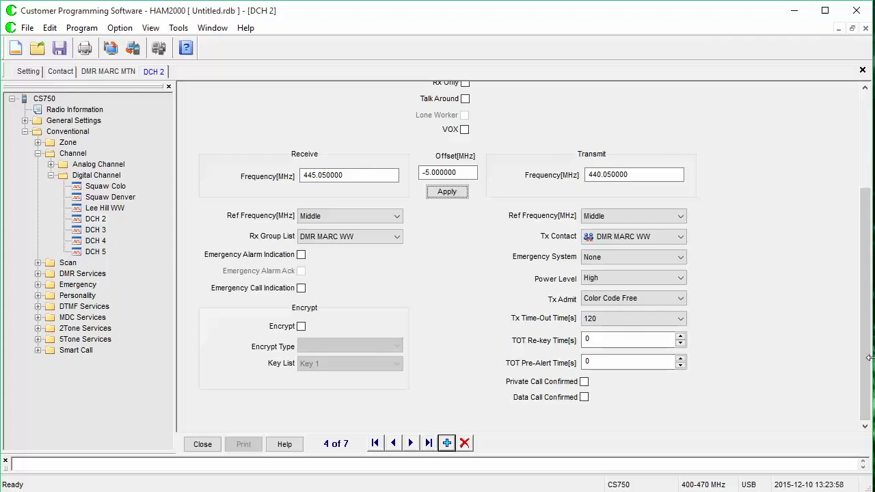
drag(870, 358, 872, 358)
drag(866, 303, 867, 209)
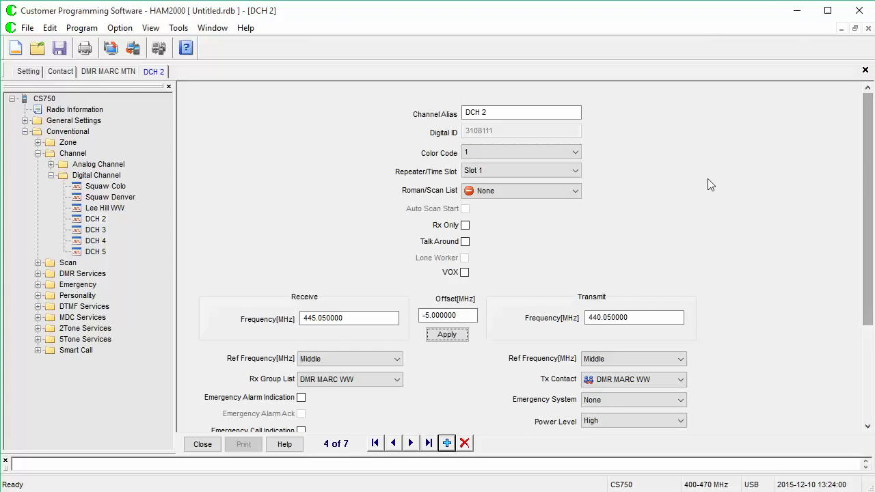
drag(526, 114, 463, 113)
text(D)
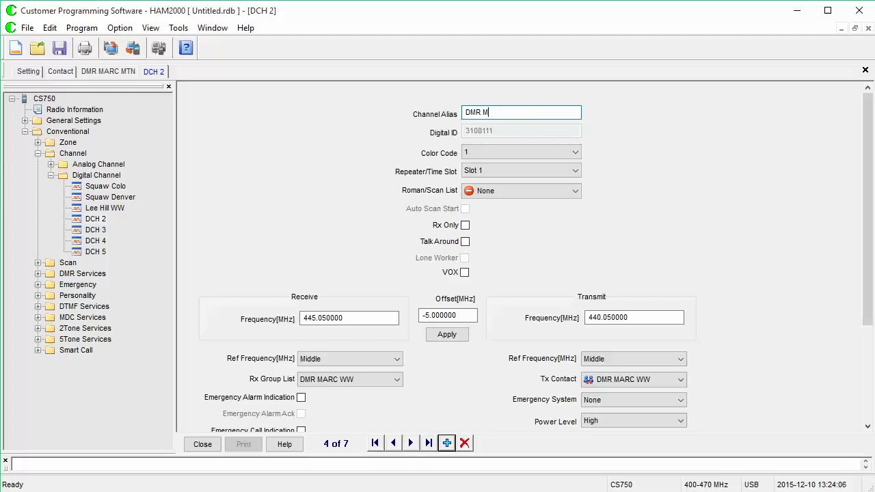
text(MR)
key(BackSpace)
key(BackSpace)
key(BackSpace)
key(BackSpace)
text(Lee Hill WW Eng)
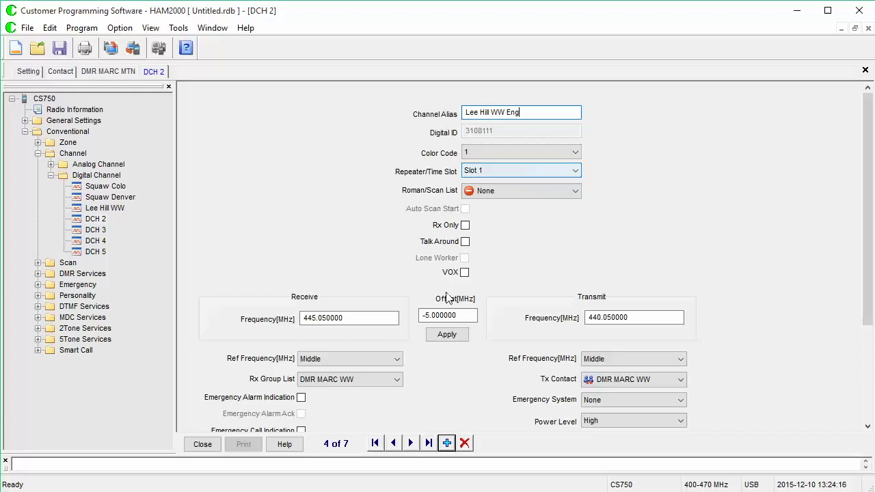
- Set the Rx Group List and Tx Contact to DMR MARC WW Eng, then advance to DCH 3
click(388, 378)
click(390, 461)
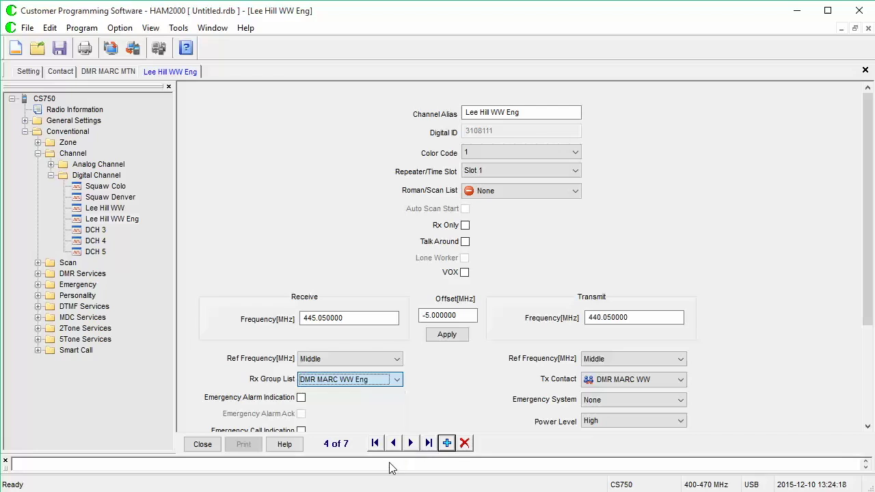
click(612, 384)
click(629, 475)
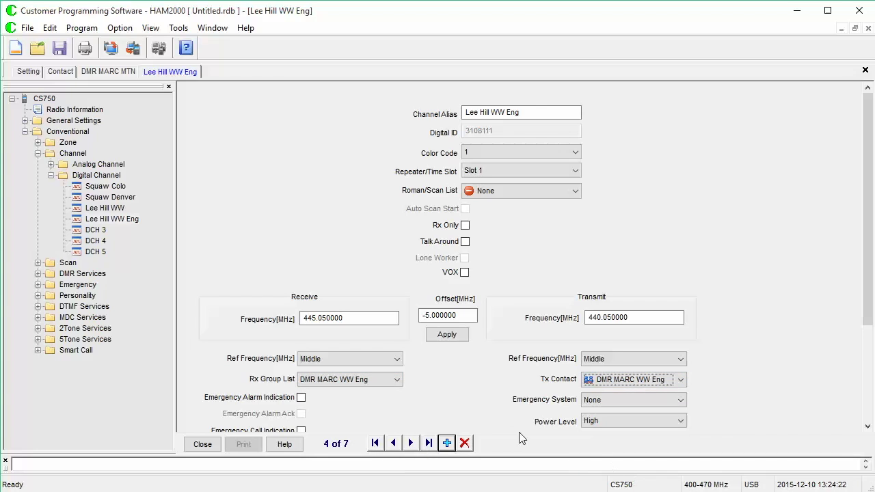
click(413, 445)
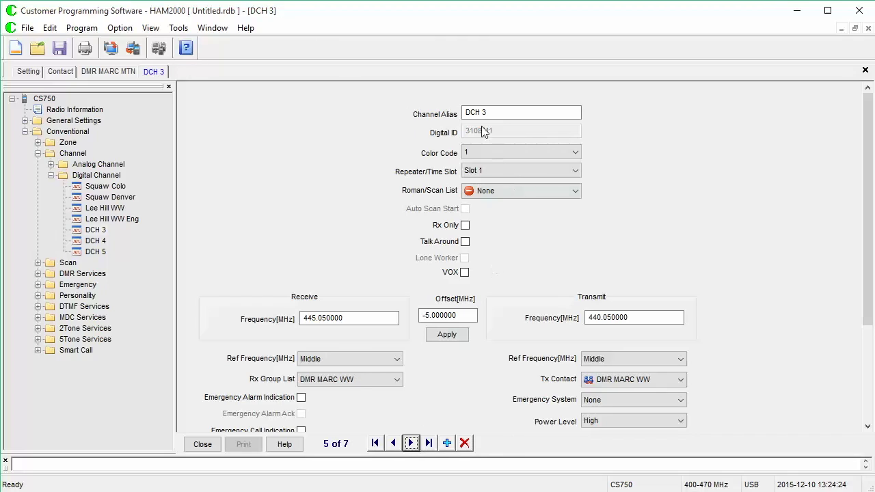
- Rename DCH 3 to Lee Hill NA with DMR MARC NA as Rx group list and Tx contact
drag(498, 113, 404, 108)
text(Lee Hill NA)
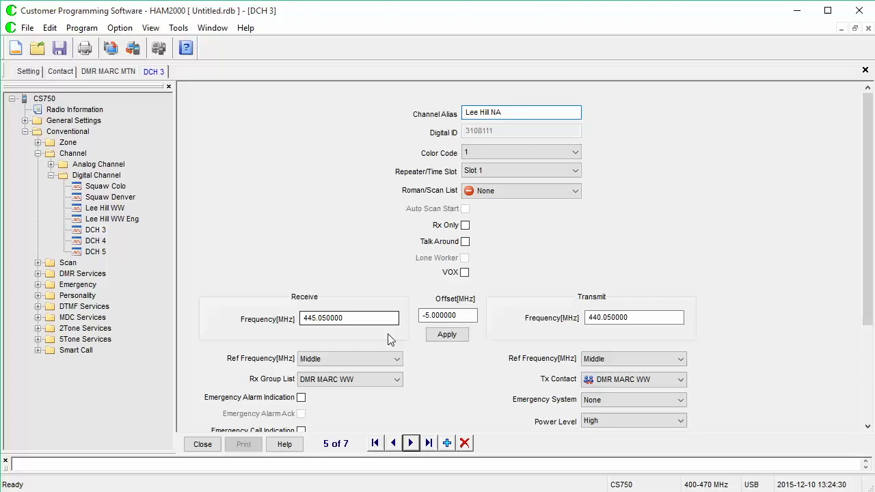
click(397, 380)
click(379, 441)
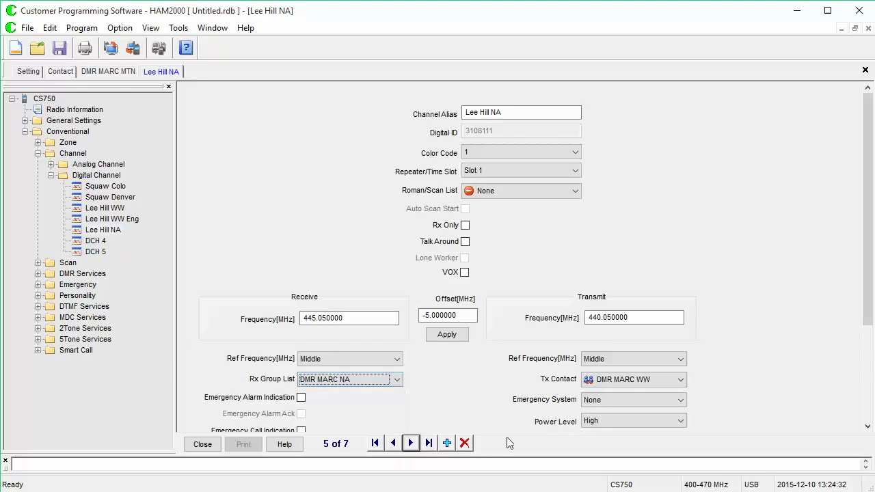
click(627, 380)
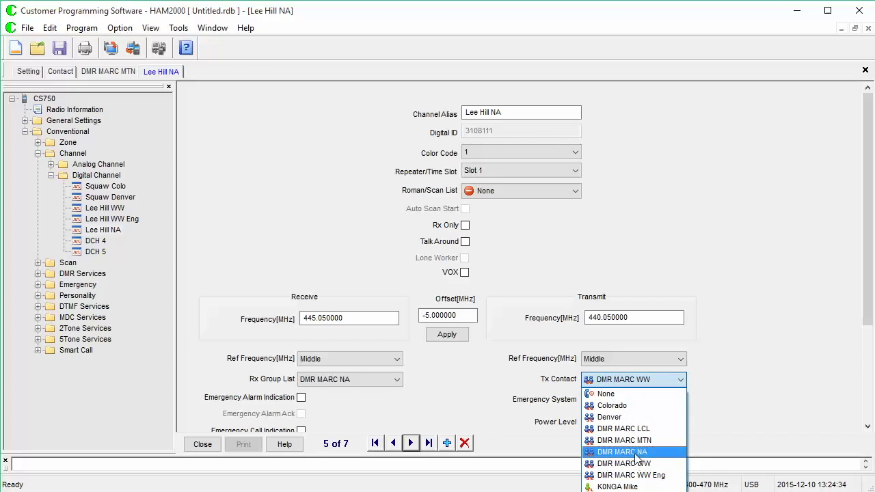
click(636, 453)
click(411, 444)
- Rename DCH 4 to DMR MARC LCL and put it on time slot 2
drag(524, 113, 420, 111)
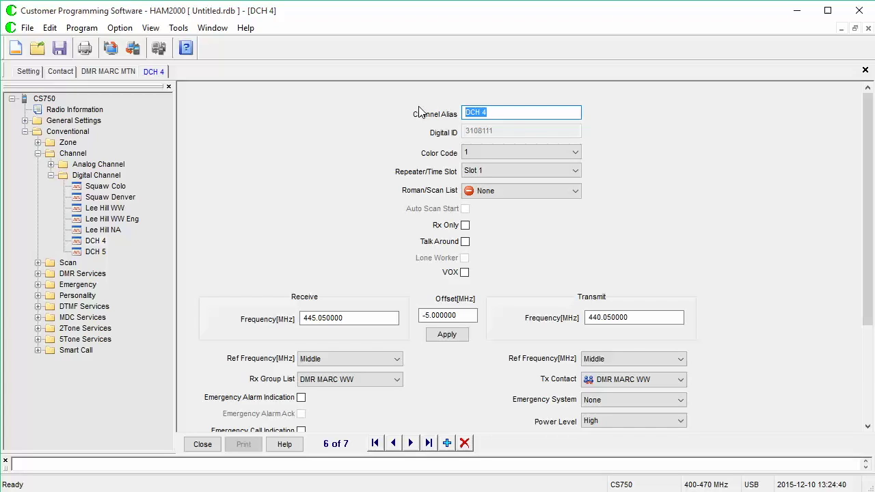
text(DMR MarC LE)
key(BackSpace)
text(CL)
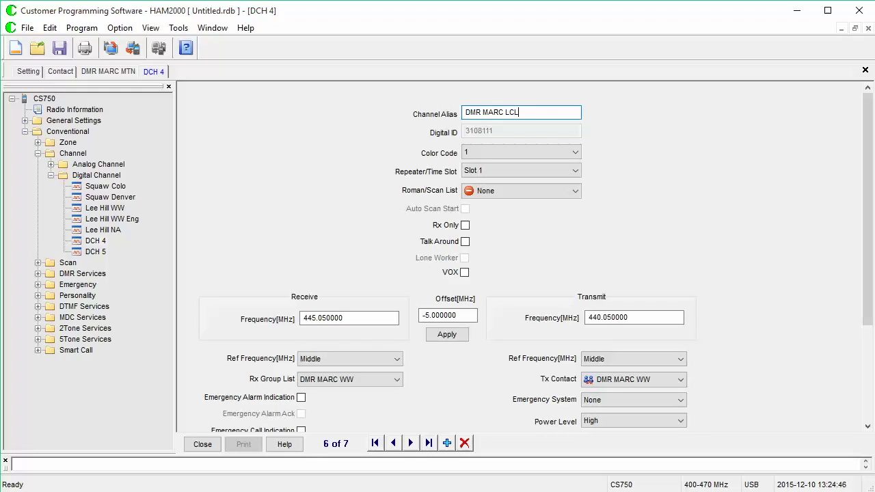
click(482, 171)
click(482, 196)
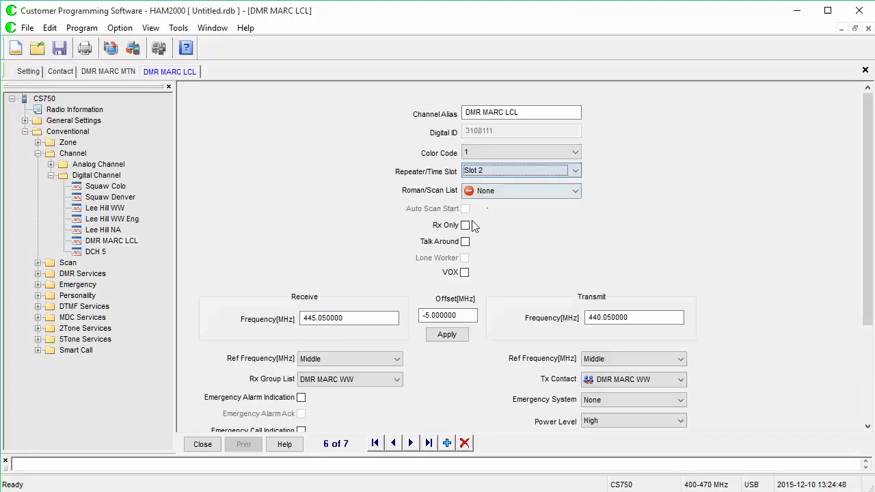
- Set DCH 4's Tx contact and Rx group list to DMR MARC LCL, then advance to DCH 5
click(397, 380)
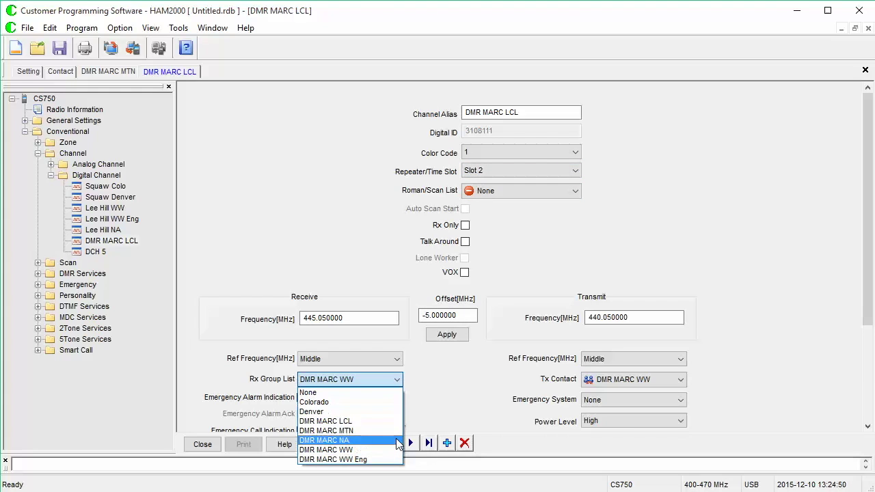
click(397, 442)
click(594, 379)
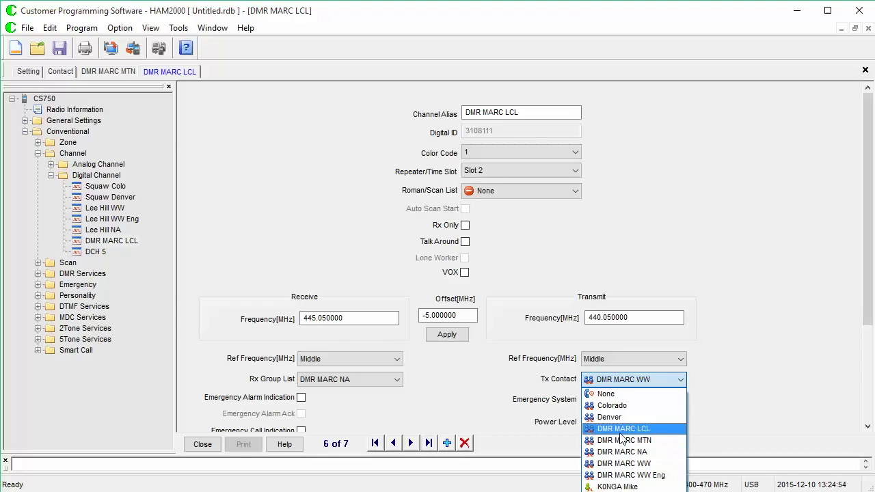
click(619, 429)
click(395, 383)
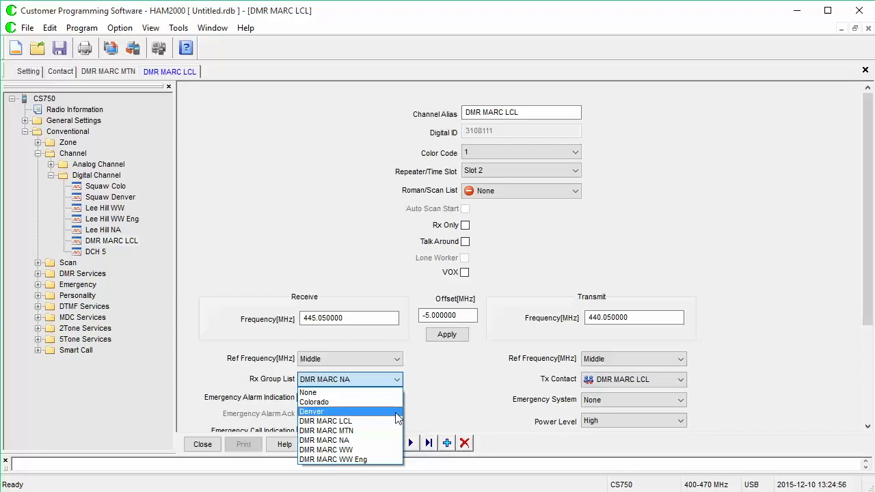
click(383, 420)
click(412, 445)
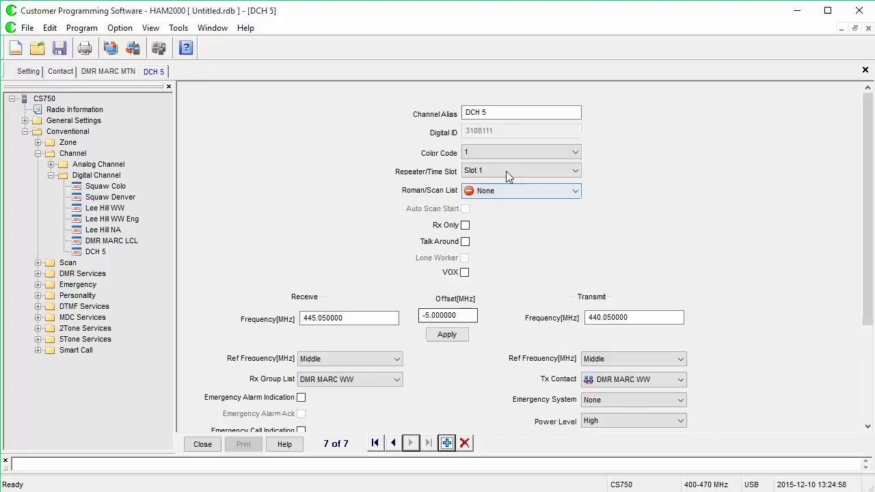
- Try naming DCH 5 Lee Hill NA and dismiss the duplicate-alias warning
drag(523, 112, 405, 109)
text(Lee Hill)
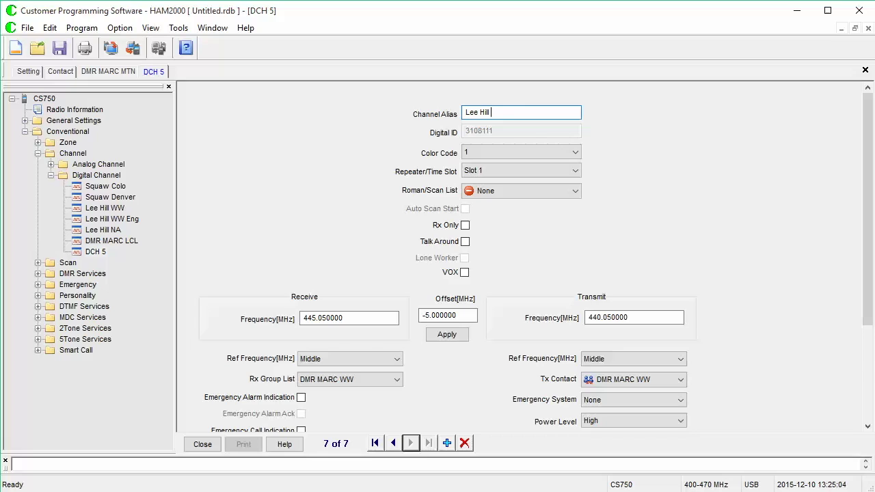
text(NA)
click(393, 443)
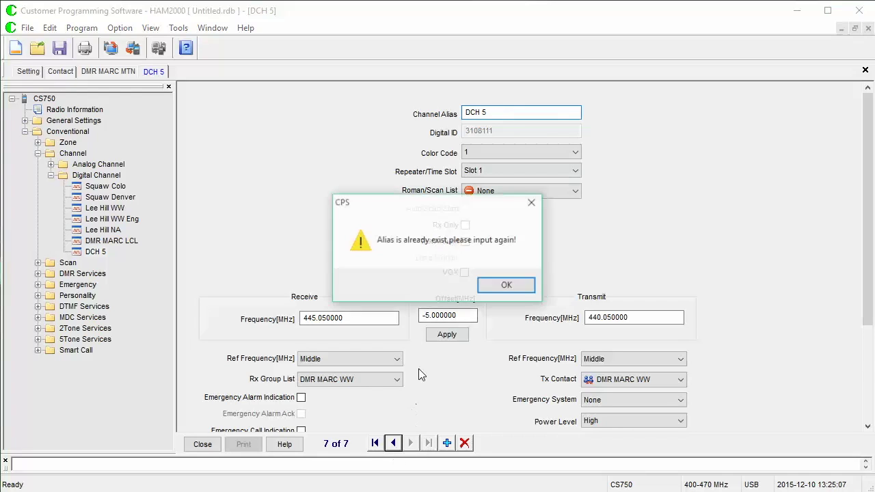
click(504, 285)
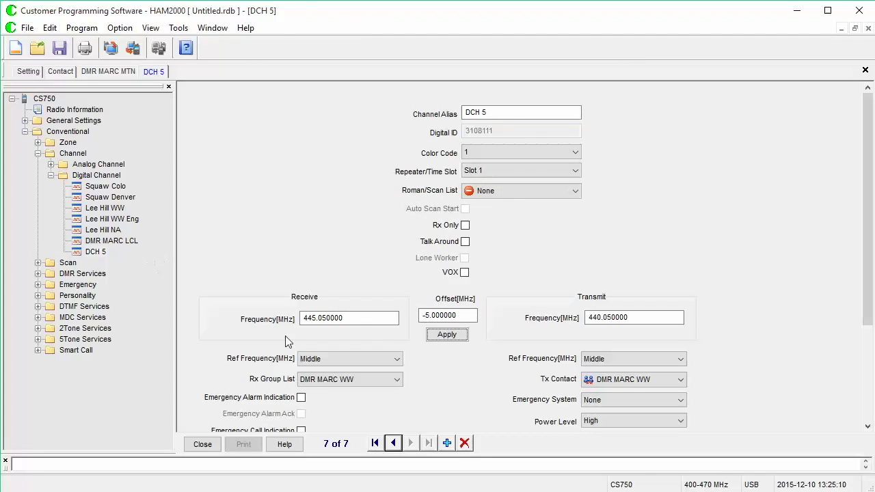
- Rename the DMR MARC LCL channel to Lee Hill LCL, then retitle DCH 5 Lee Hill MTN
click(393, 443)
drag(465, 112, 504, 112)
text(Lee Hill LCL)
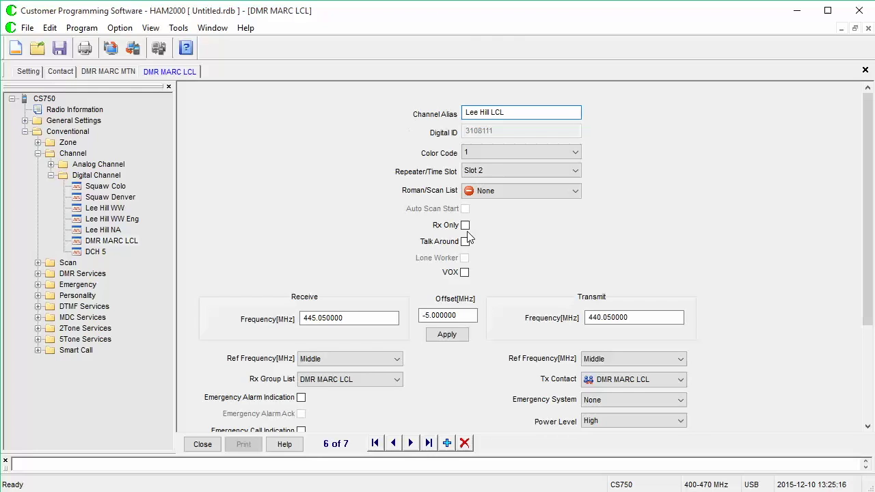
click(410, 443)
drag(465, 112, 487, 112)
text(Lee Hill)
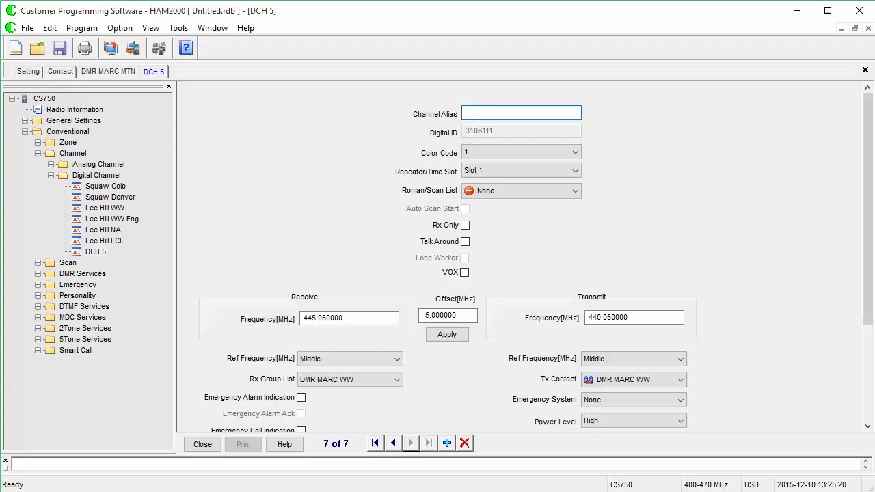
text( MTN)
- Put Lee Hill MTN on Slot 2 with DMR MARC MTN as Rx group list and Tx contact
click(478, 172)
click(483, 193)
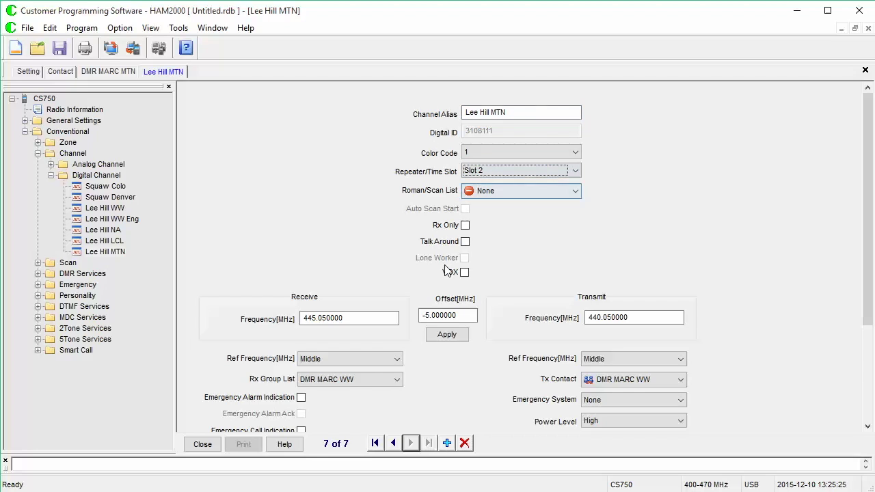
click(362, 380)
click(362, 430)
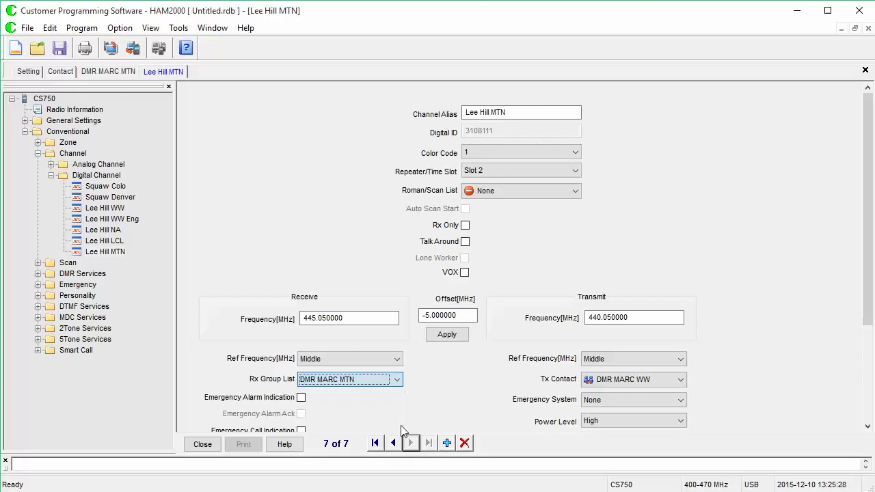
click(618, 380)
click(617, 439)
- Step back and forth through the digital channel records to review the renamed channels
click(393, 443)
click(393, 443)
click(394, 443)
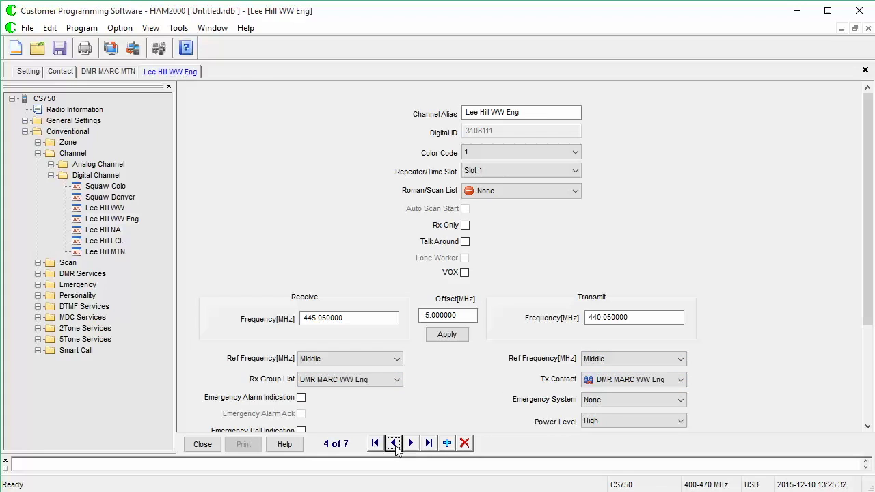
click(393, 443)
click(412, 443)
click(412, 443)
click(412, 443)
click(412, 443)
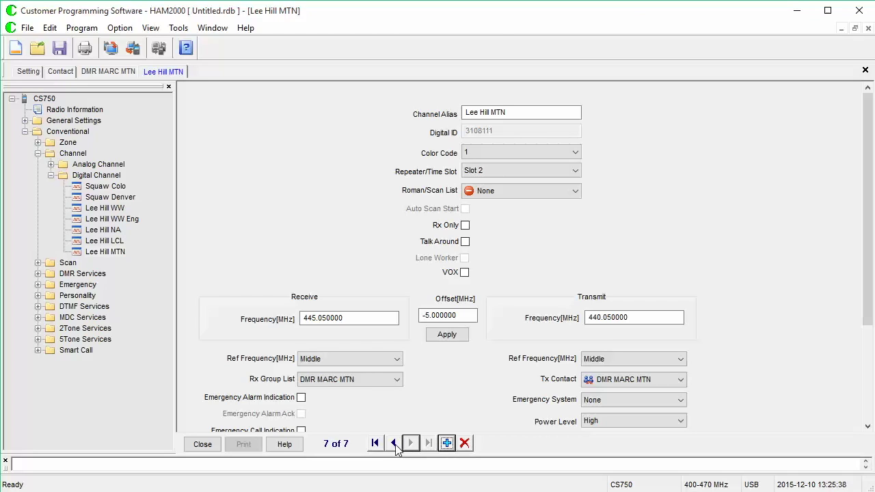
click(395, 443)
click(395, 443)
click(412, 443)
- Compare the Squaw Denver and Squaw Colo records, ending on Squaw Colo, and collapse the channel list
click(395, 443)
click(394, 443)
click(395, 443)
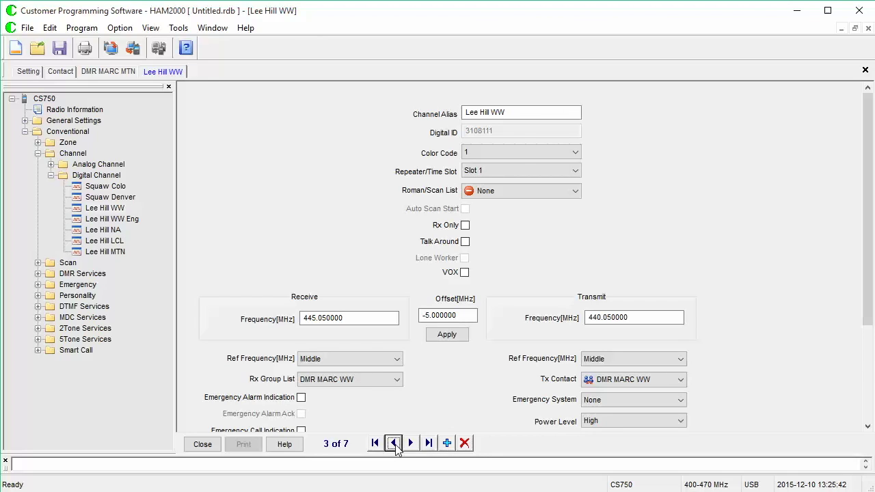
click(395, 443)
click(394, 443)
click(411, 443)
click(394, 444)
click(411, 443)
click(395, 443)
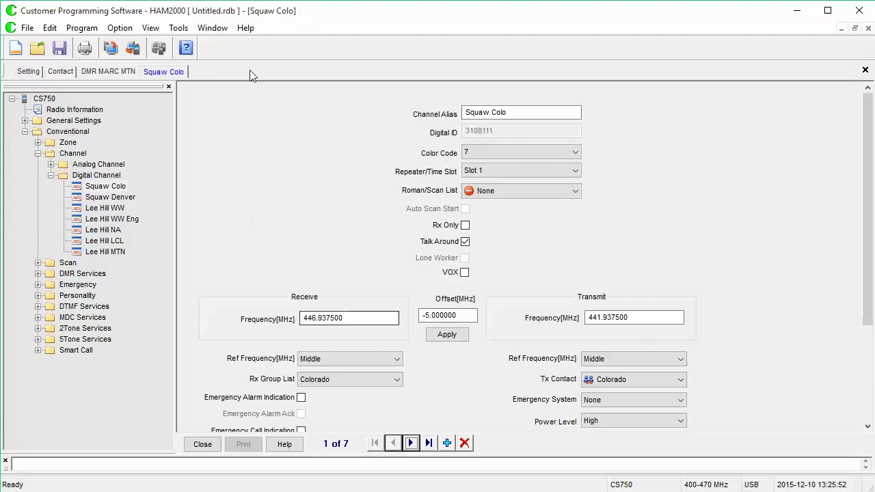
click(51, 176)
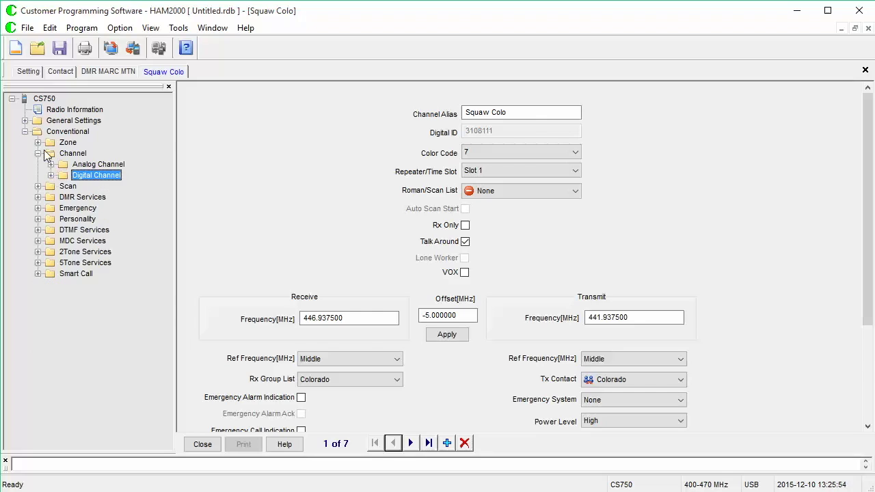
- Open Zone 1 from the Zone branch and rename it RMHAM
click(39, 154)
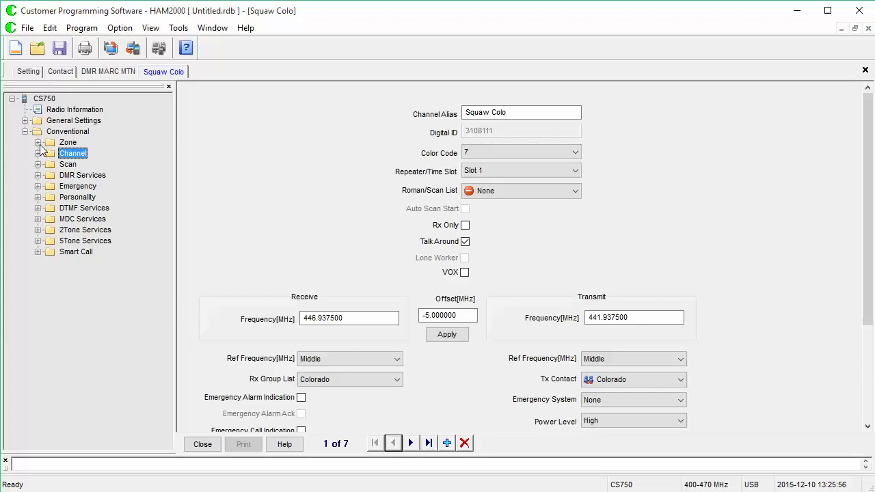
click(38, 142)
double_click(86, 155)
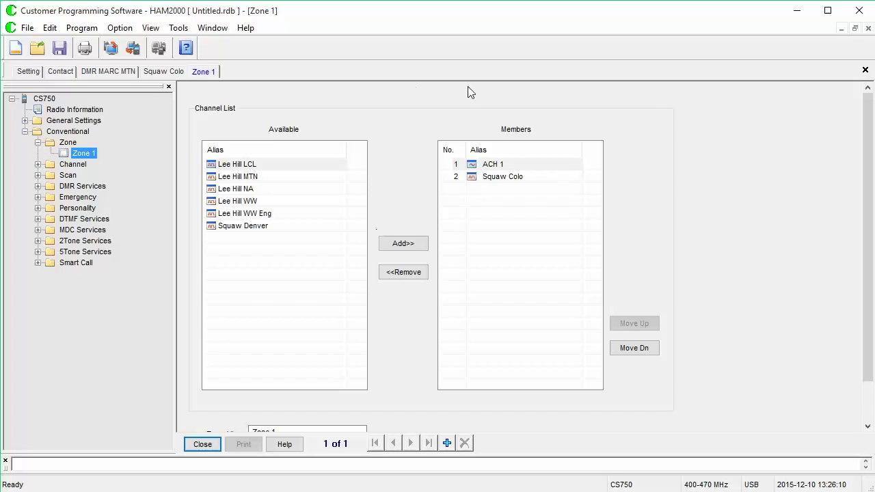
scroll(865, 167, down, 2)
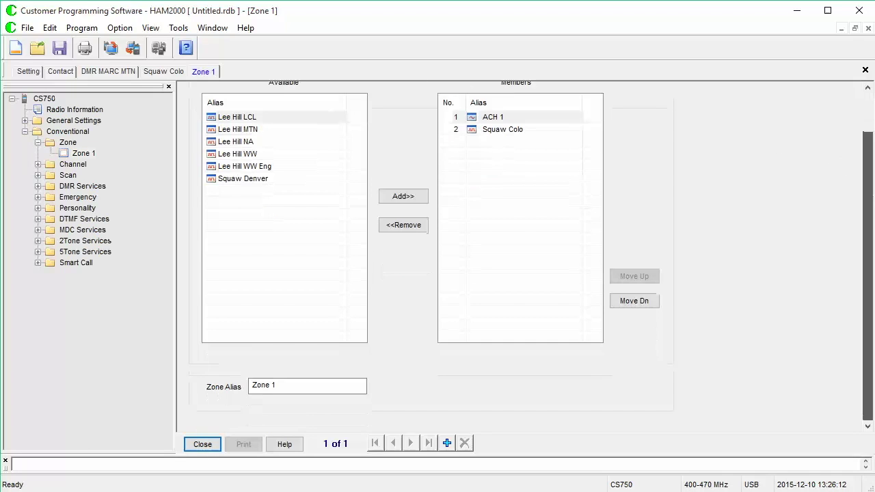
drag(299, 388, 226, 388)
text(RMHAM)
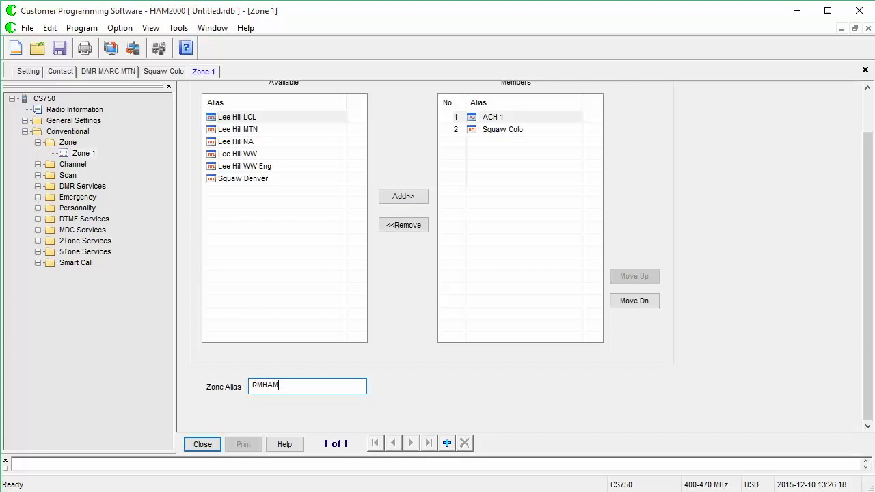
- Replace ACH 1 with Squaw Denver in the zone's channel list
click(417, 226)
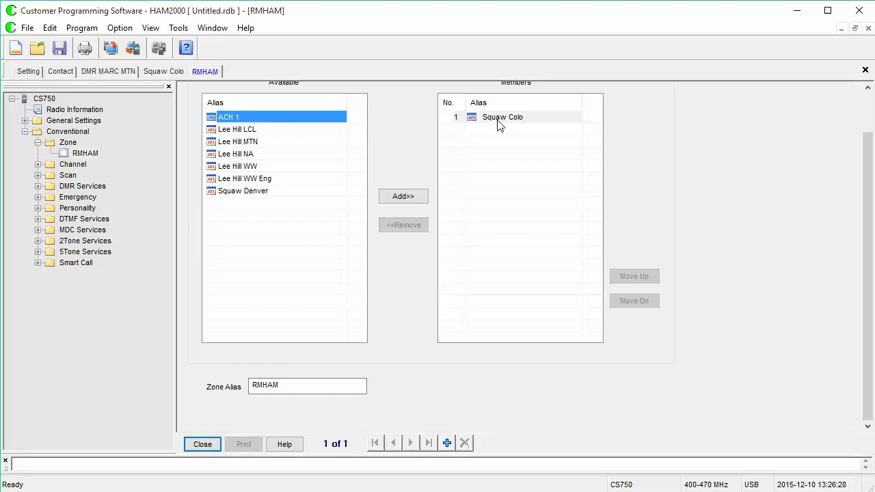
click(302, 192)
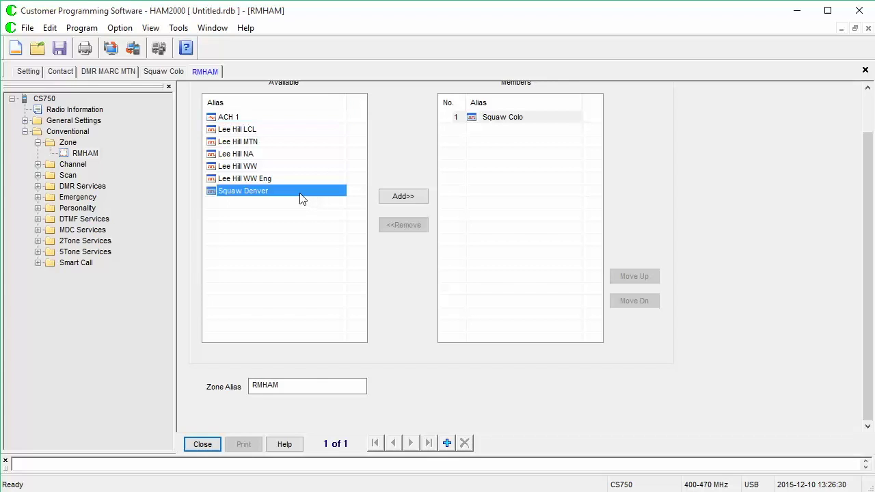
click(403, 197)
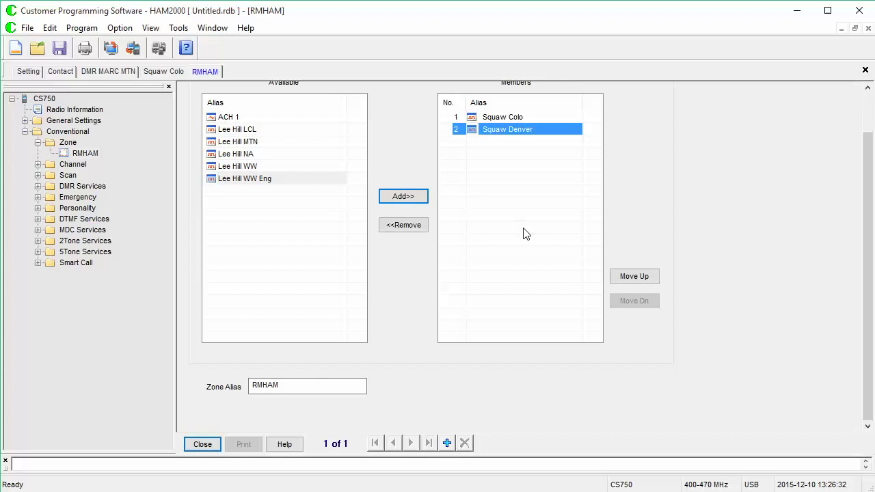
click(869, 121)
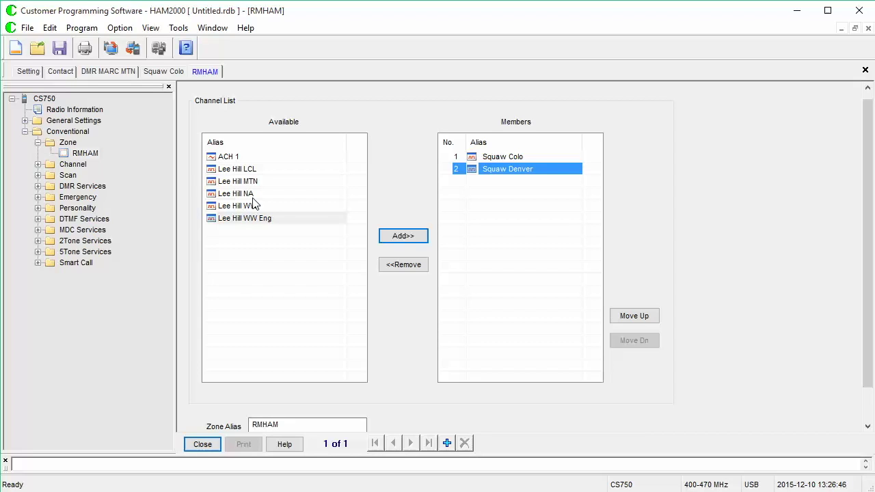
- Create a new zone named DMR MARC
click(447, 443)
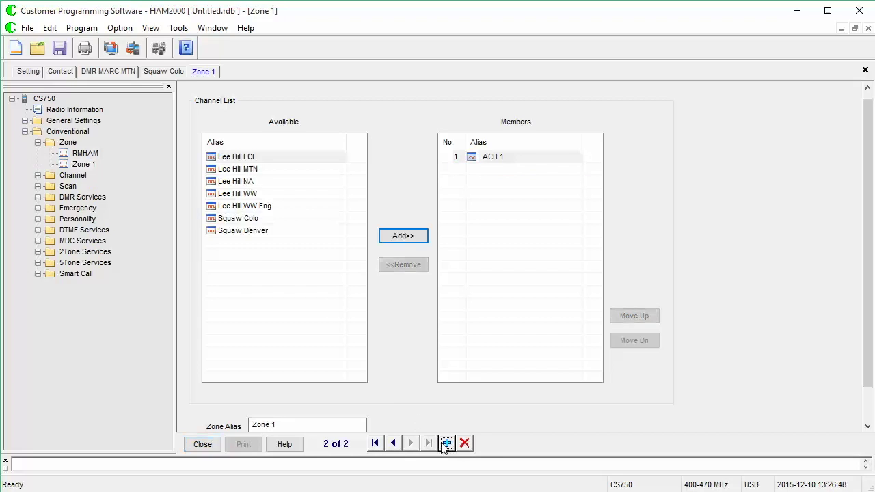
drag(335, 424, 219, 419)
text(DMR R)
text(A)
key(BackSpace)
key(BackSpace)
text(MARC)
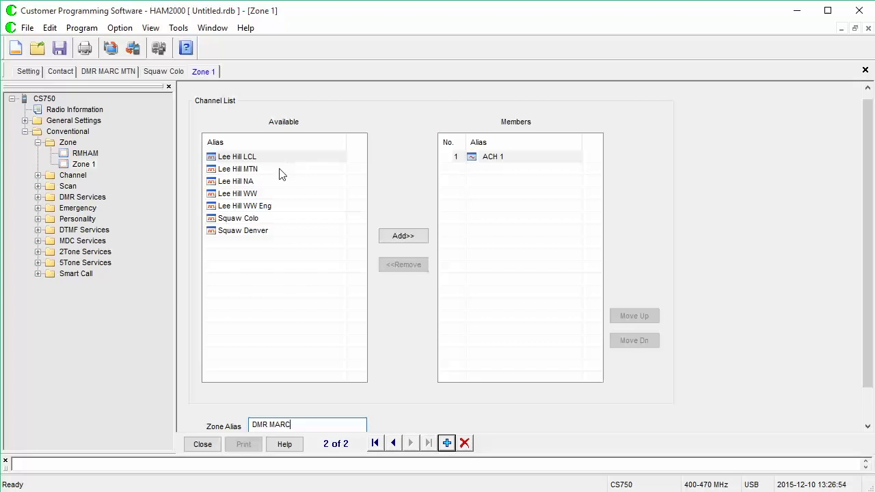
click(498, 162)
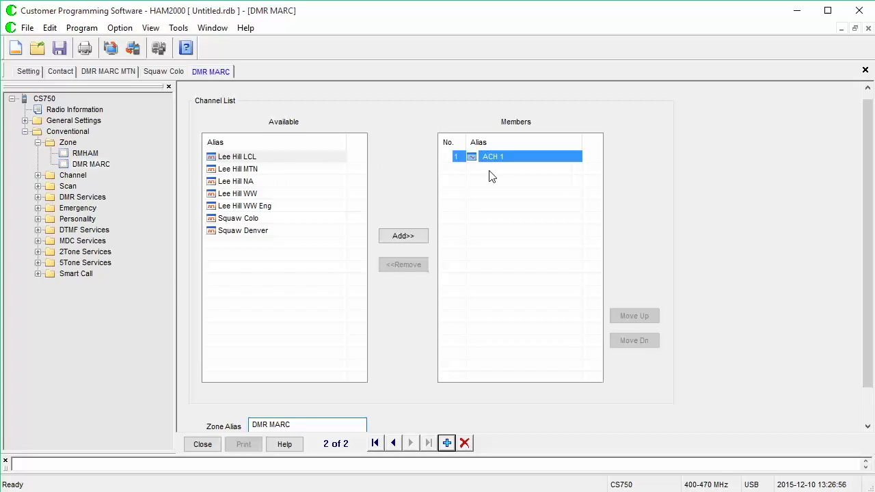
- Add the five Lee Hill channels to DMR MARC and remove ACH 1
click(270, 158)
click(411, 236)
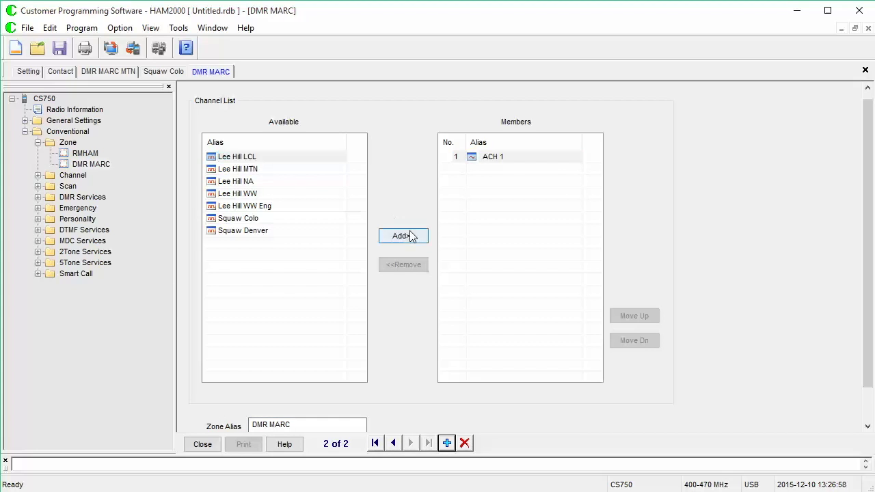
click(499, 158)
click(421, 270)
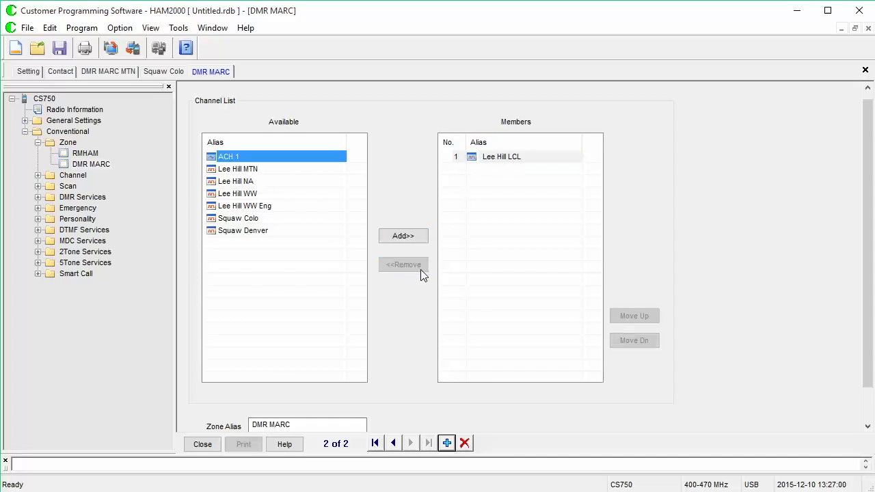
click(308, 171)
click(411, 239)
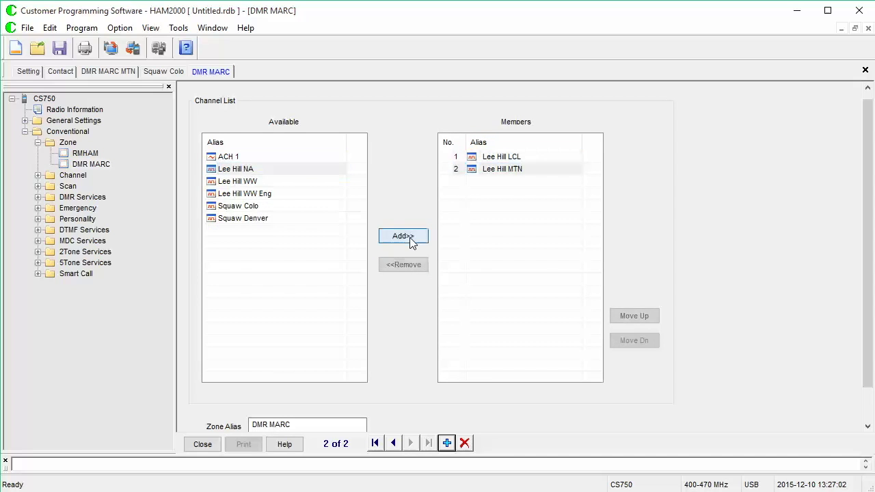
click(411, 239)
click(411, 240)
click(411, 239)
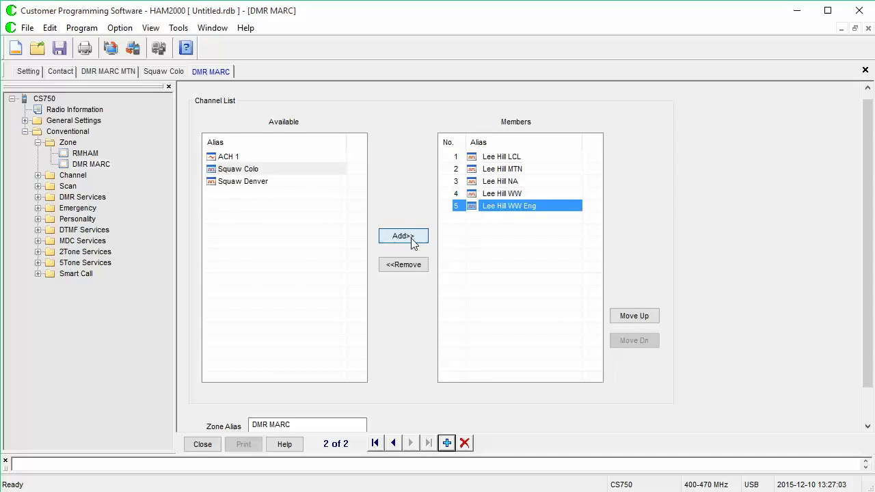
click(446, 443)
- Name a third zone All Channels and add all the digital channels to it
drag(300, 425, 185, 418)
text(All)
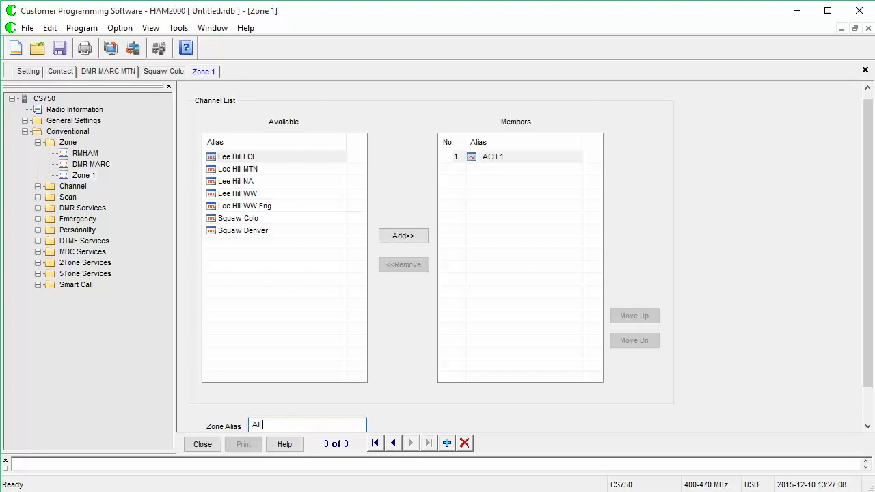
text( Channels)
click(272, 158)
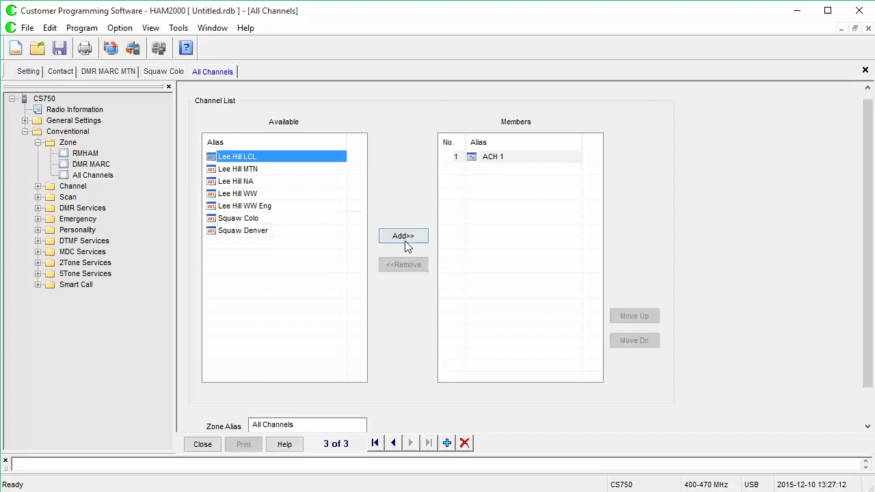
click(405, 242)
click(505, 156)
click(418, 265)
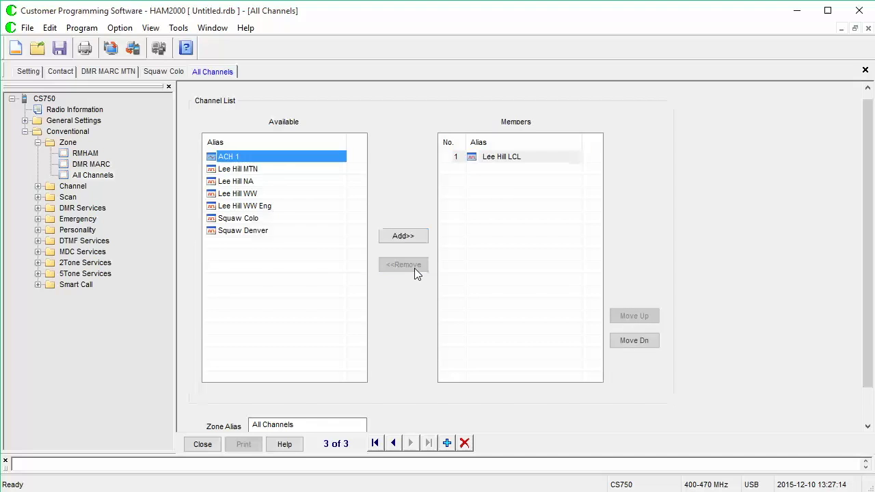
click(286, 171)
click(388, 236)
click(388, 236)
click(388, 236)
click(388, 236)
click(387, 235)
click(388, 236)
click(388, 236)
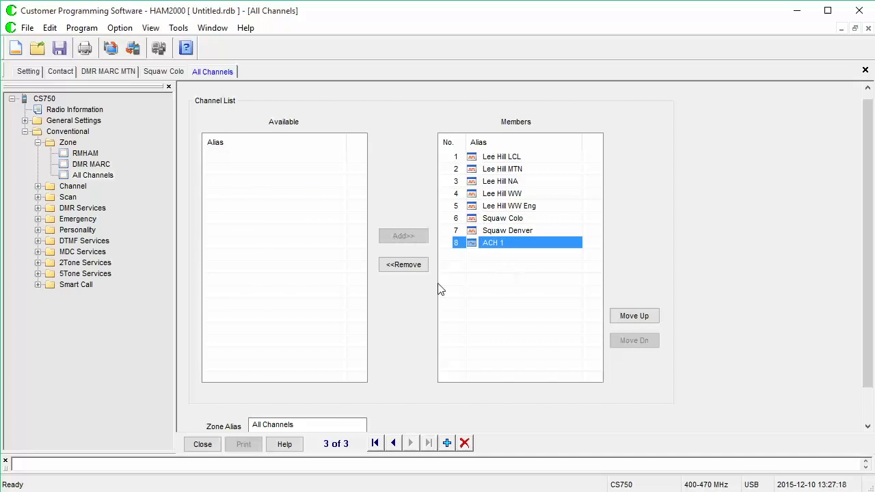
- Remove ACH 1 from the zone and rename it All Dig Channels
click(416, 268)
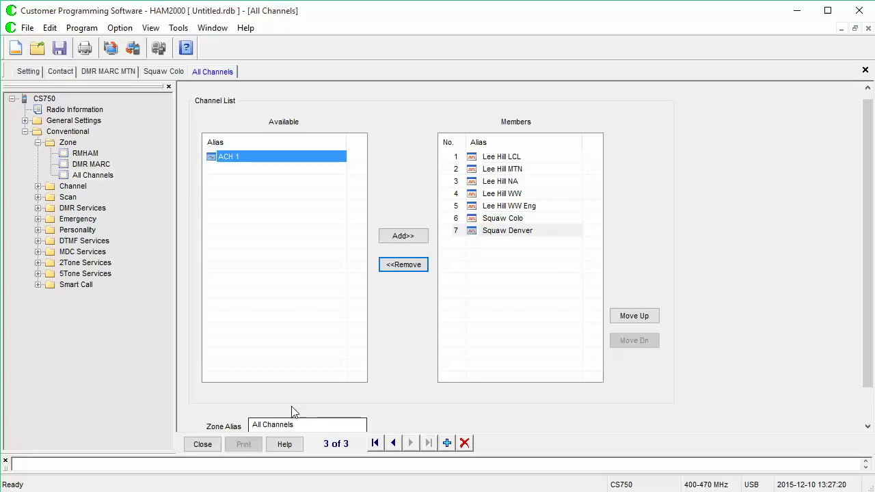
click(264, 427)
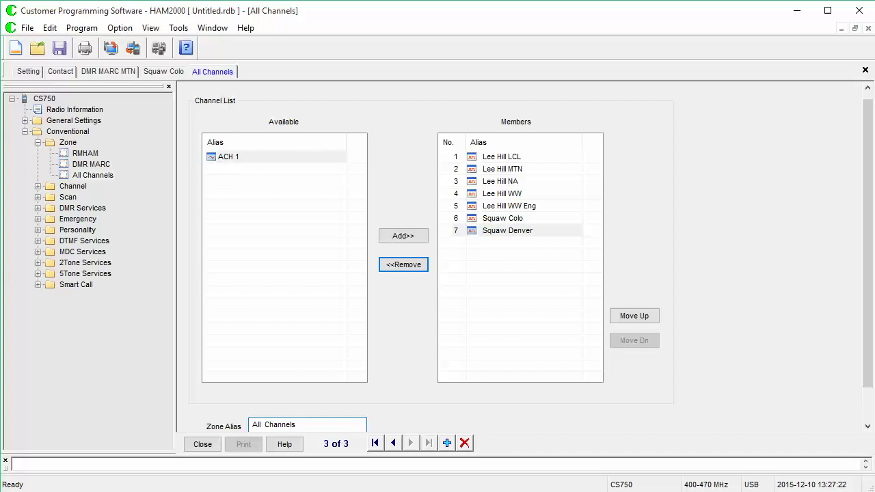
text(Dig)
click(525, 169)
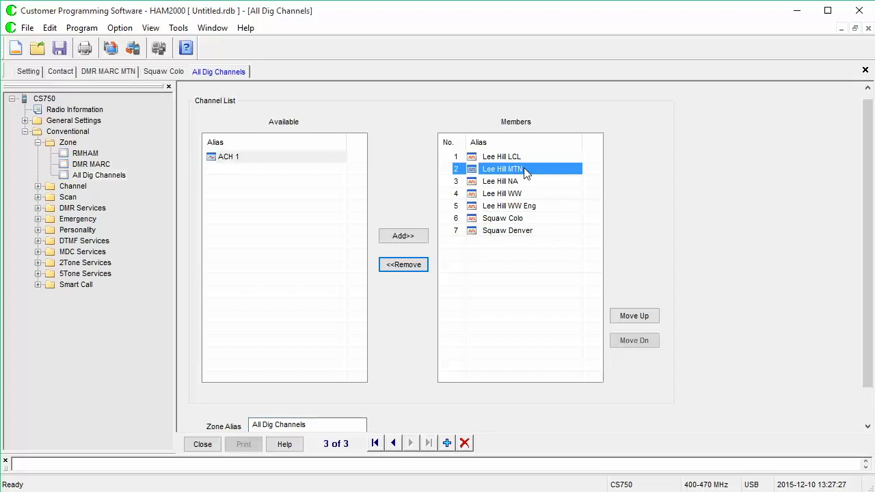
- Reorder the members so Squaw Colo is first and Squaw Denver second
click(535, 220)
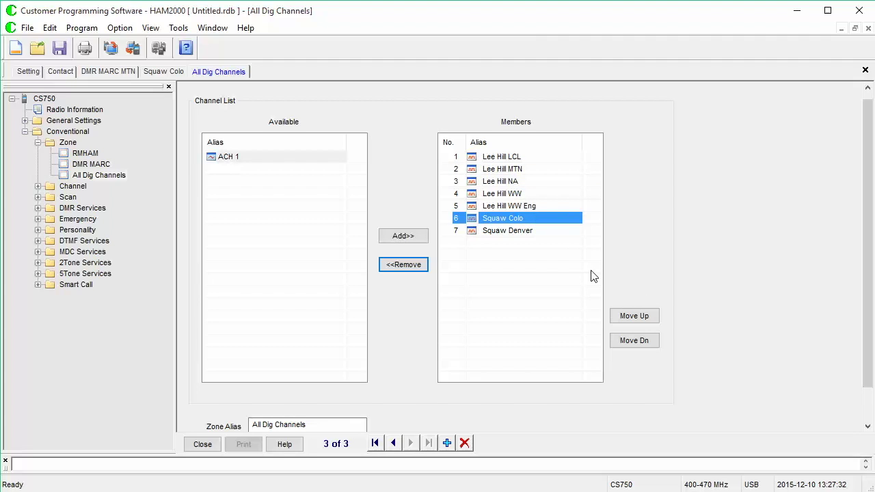
click(636, 320)
click(636, 320)
click(636, 319)
click(636, 319)
click(637, 319)
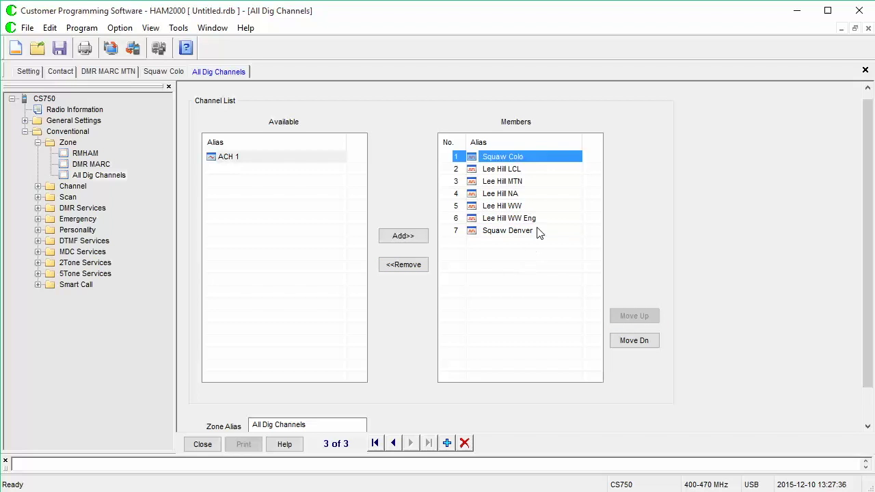
click(537, 231)
click(653, 319)
click(653, 318)
click(652, 318)
click(652, 319)
click(652, 318)
click(653, 319)
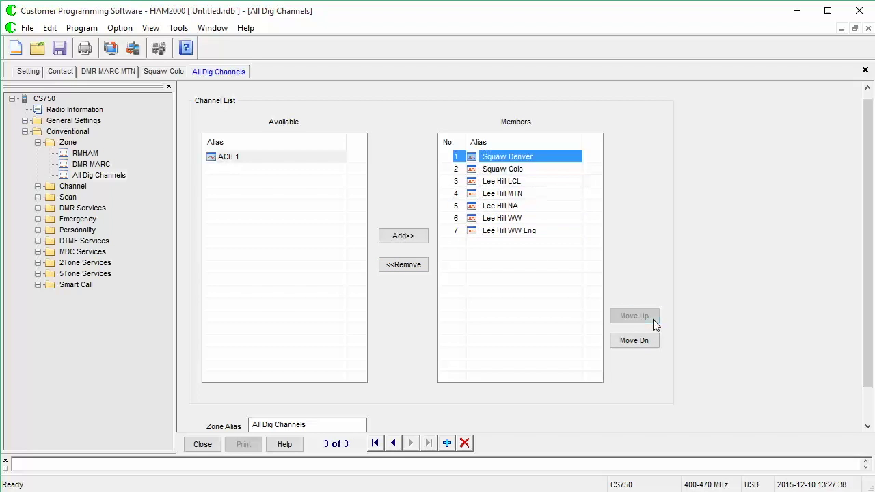
click(649, 345)
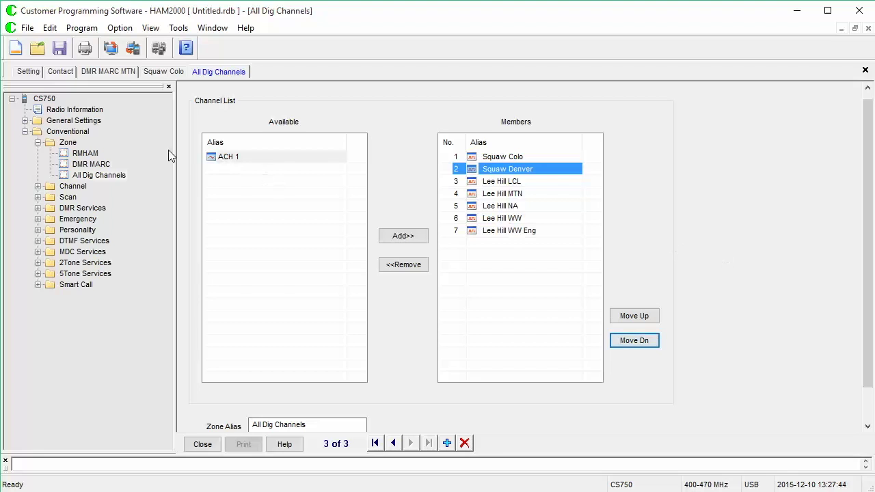
click(85, 154)
click(86, 164)
click(89, 174)
click(90, 153)
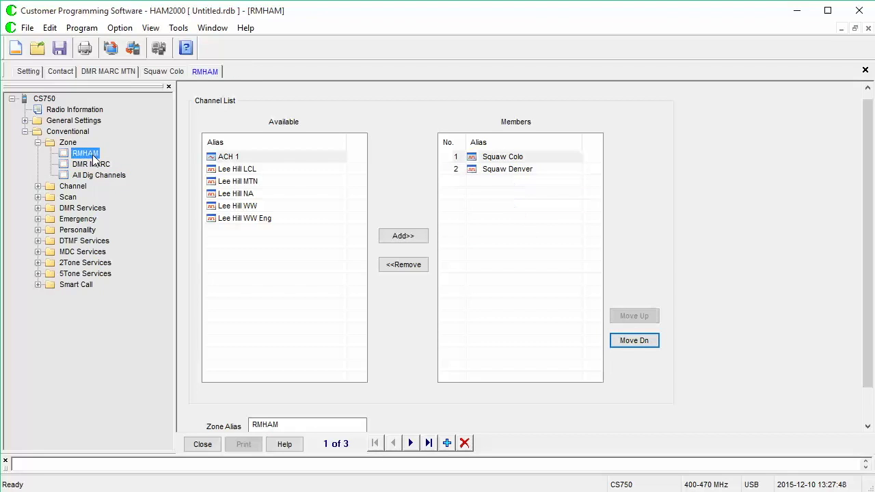
click(98, 166)
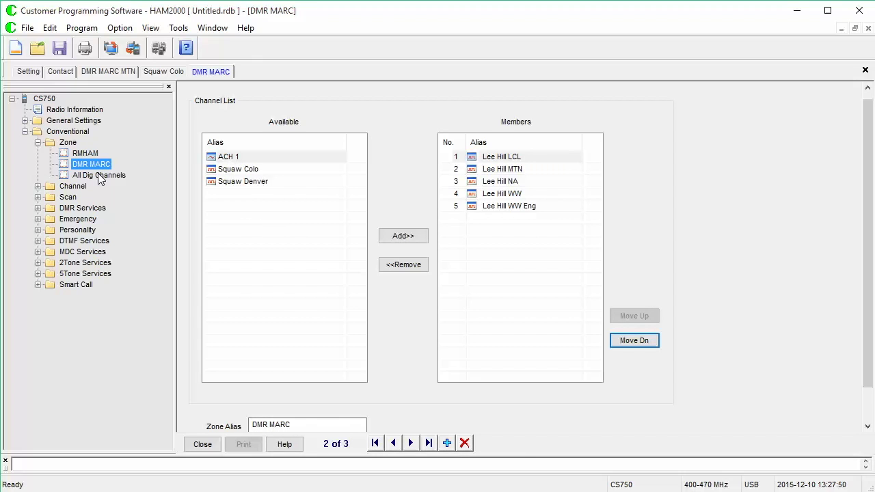
click(98, 175)
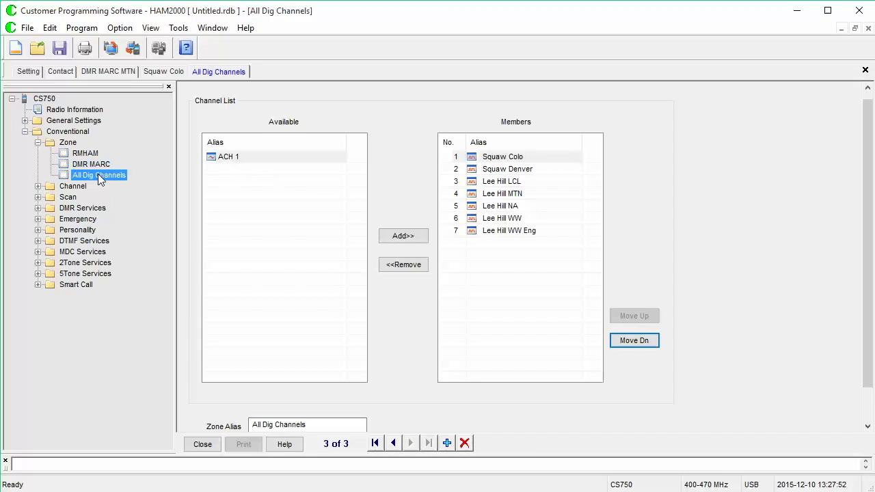
click(94, 155)
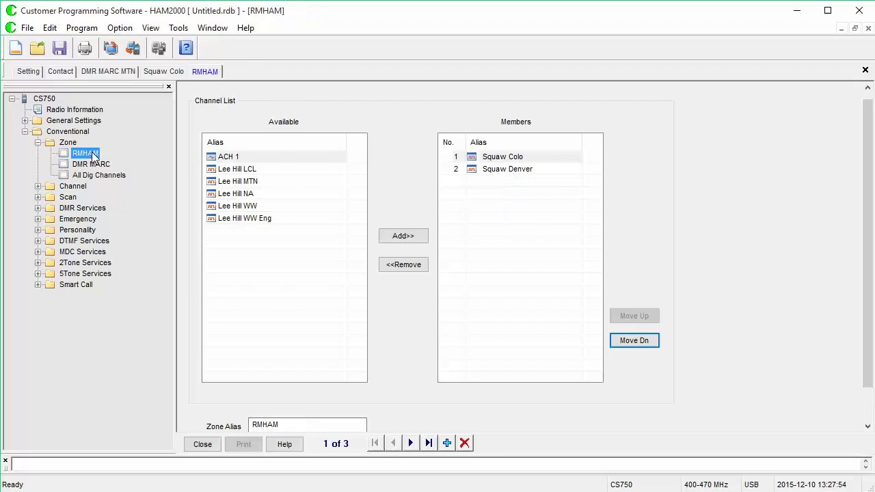
click(96, 165)
click(96, 175)
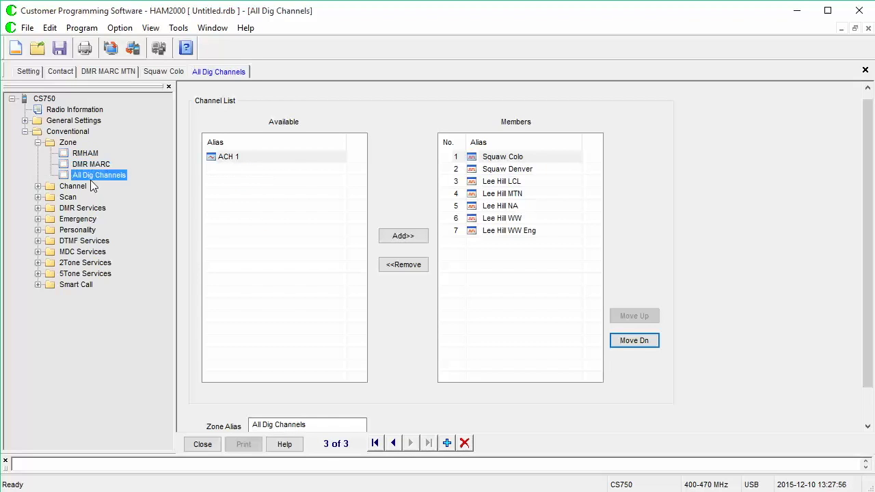
click(93, 154)
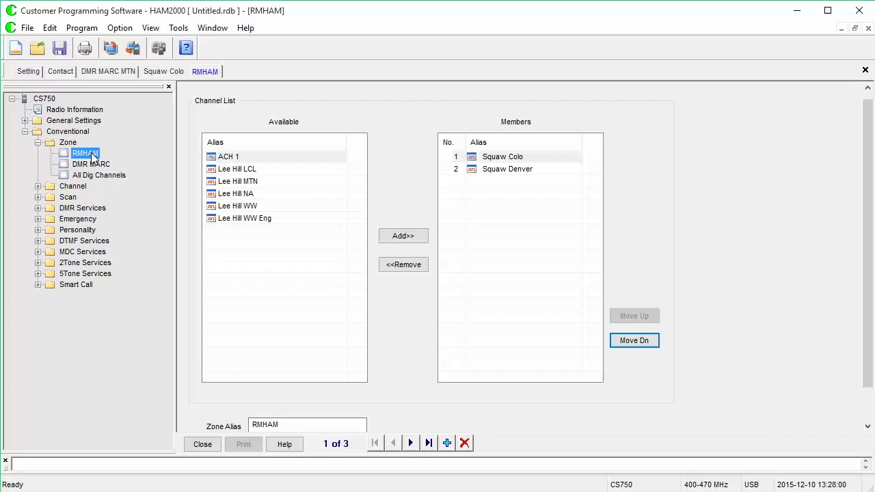
click(494, 169)
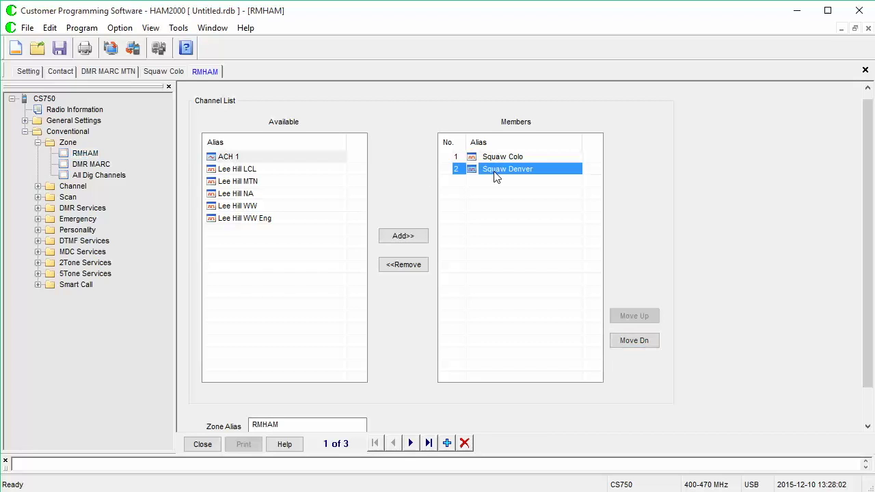
click(103, 166)
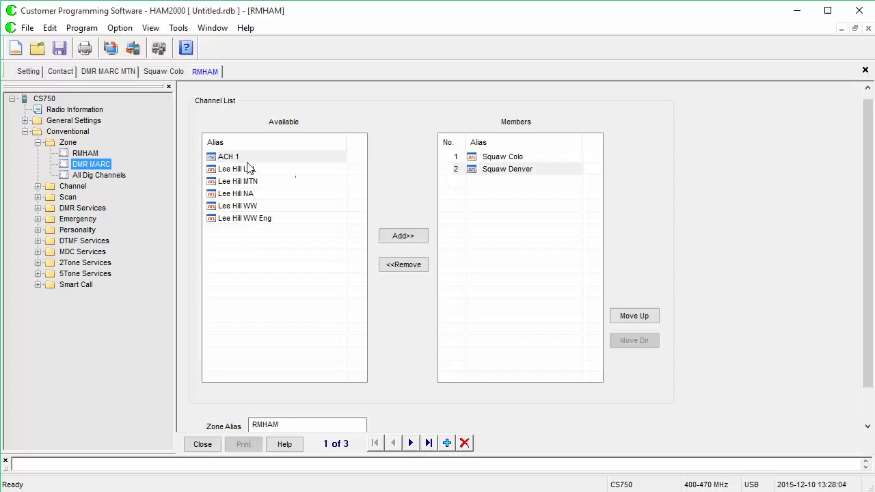
click(83, 167)
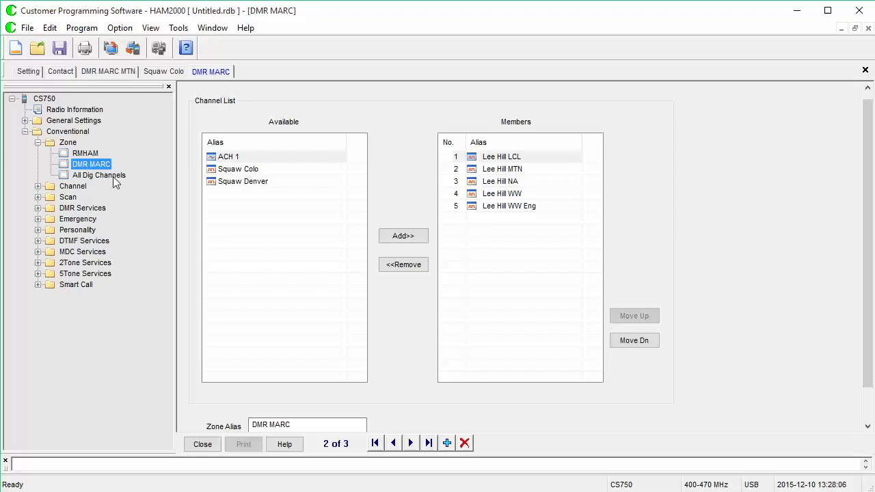
click(113, 178)
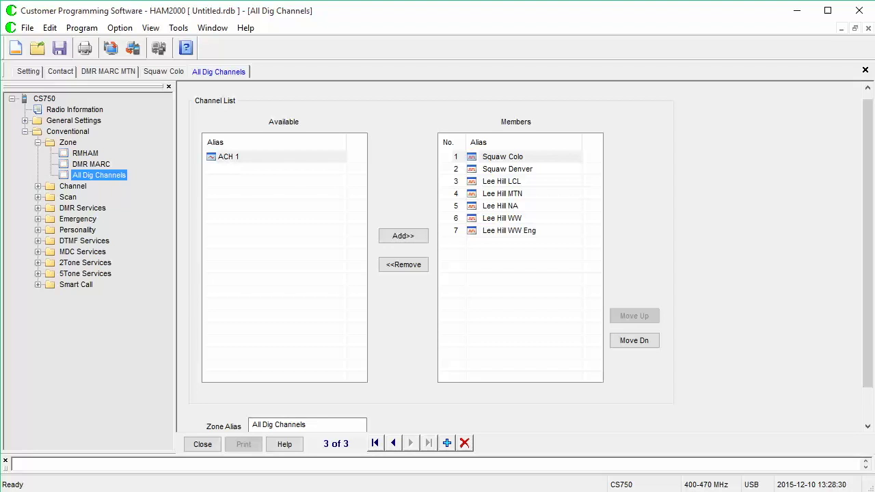
- Rename Scan List 1 to RMHAM and add Squaw Colo and Squaw Denver to it
click(38, 143)
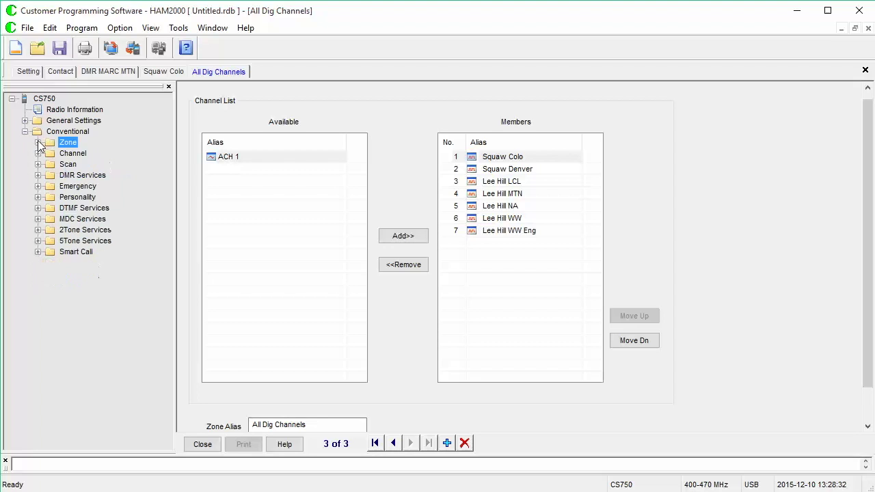
click(38, 164)
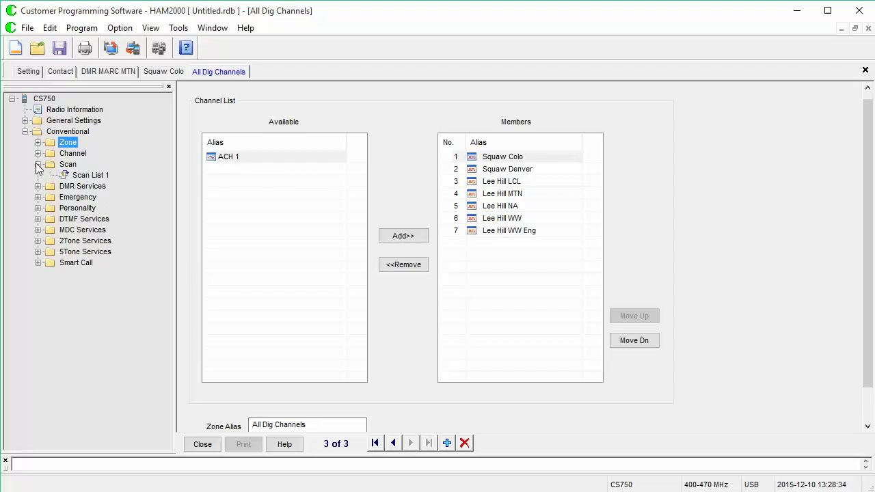
click(75, 176)
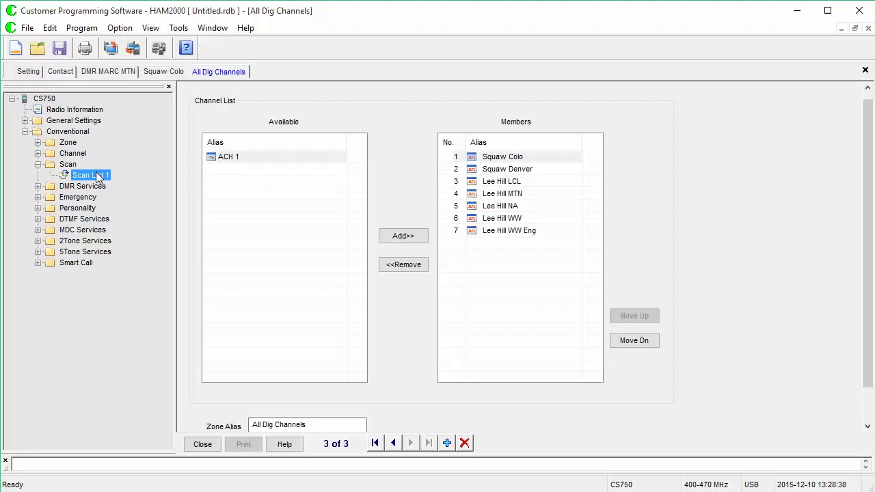
double_click(93, 179)
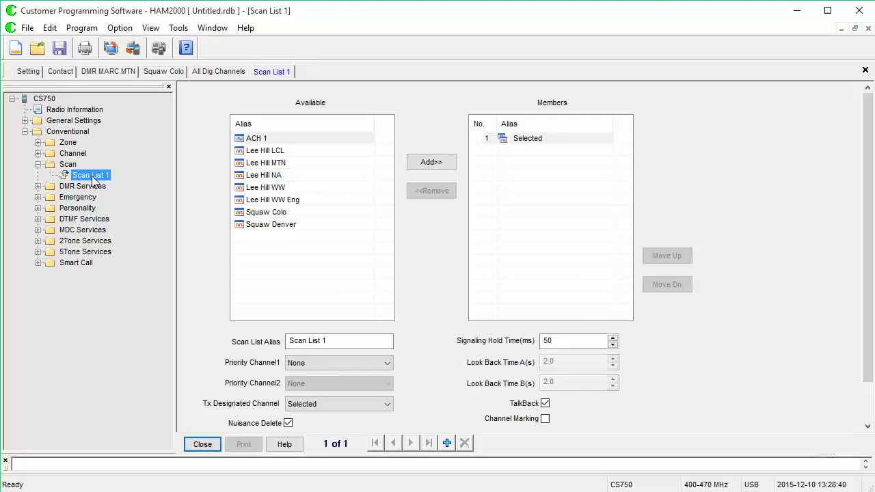
click(333, 342)
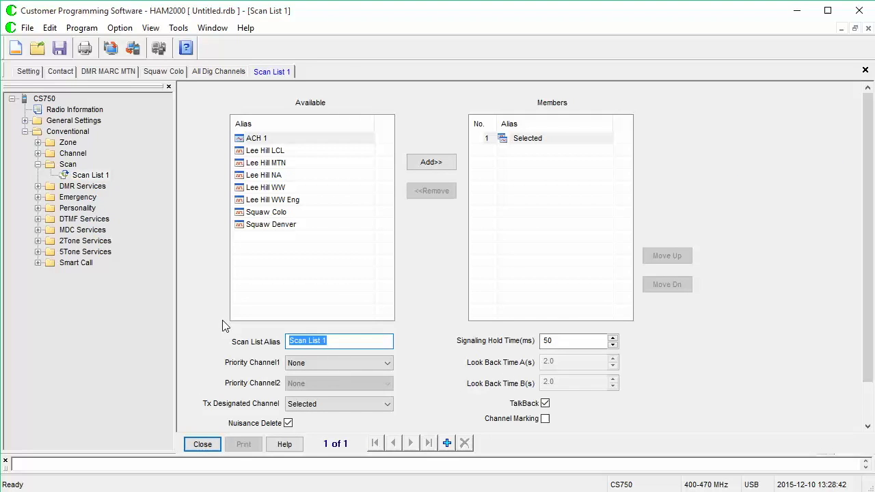
text(RMHAM)
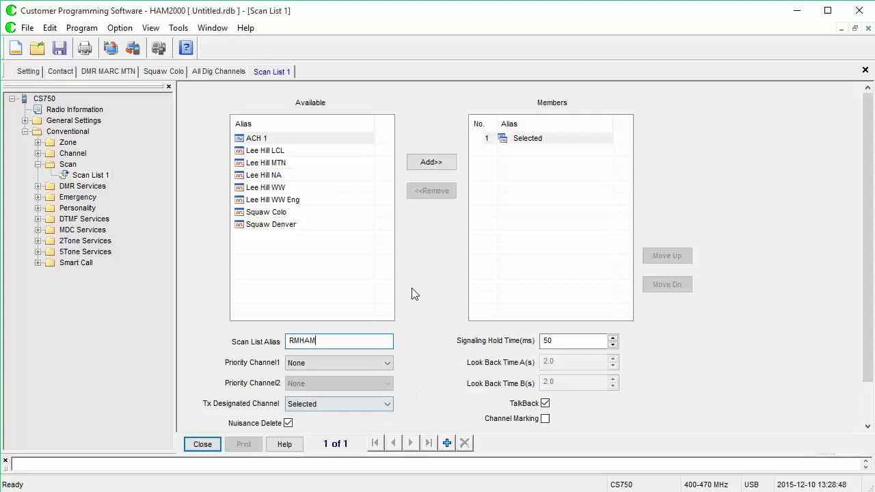
click(340, 218)
click(445, 167)
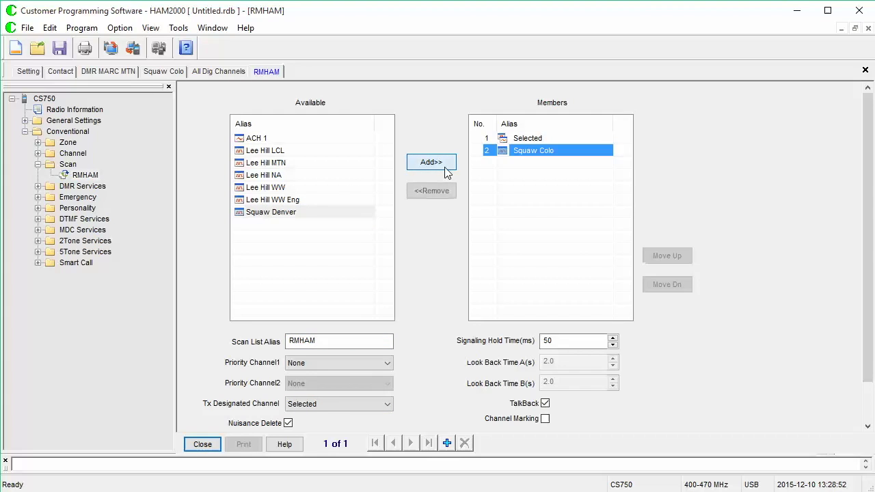
click(445, 167)
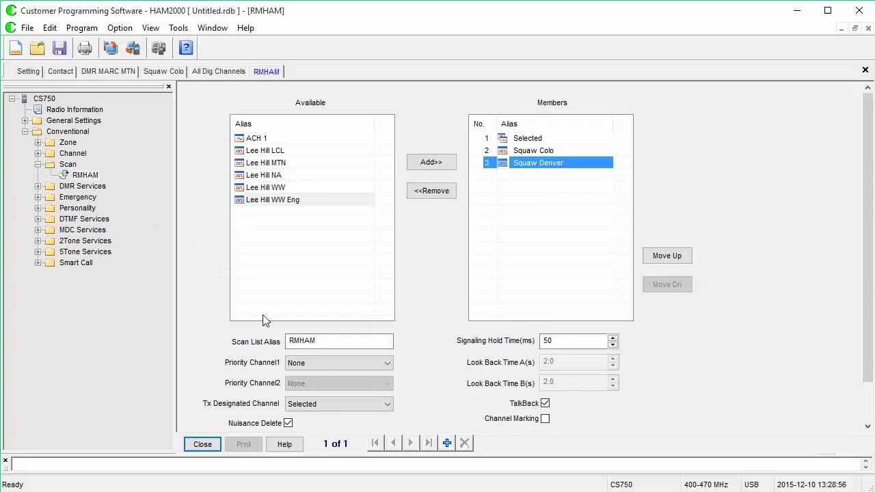
- Create a DMR MARC scan list containing the Lee Hill LCL, MTN, NA and WW channels
click(448, 444)
drag(340, 340, 189, 326)
text(DMR MARC)
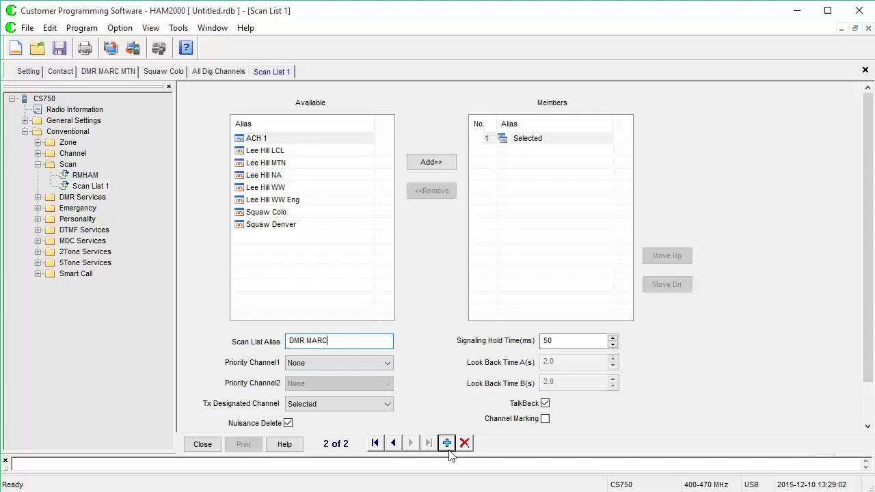
click(314, 153)
click(431, 163)
click(444, 165)
click(446, 165)
click(446, 165)
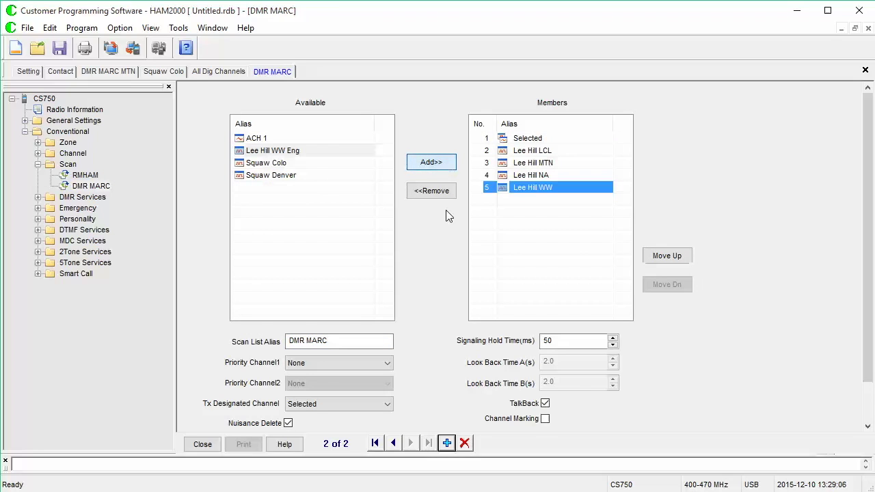
- Create an All Dig Channels scan list with both Squaw channels and all Lee Hill channels
click(447, 444)
click(340, 346)
text(All Dig Channels)
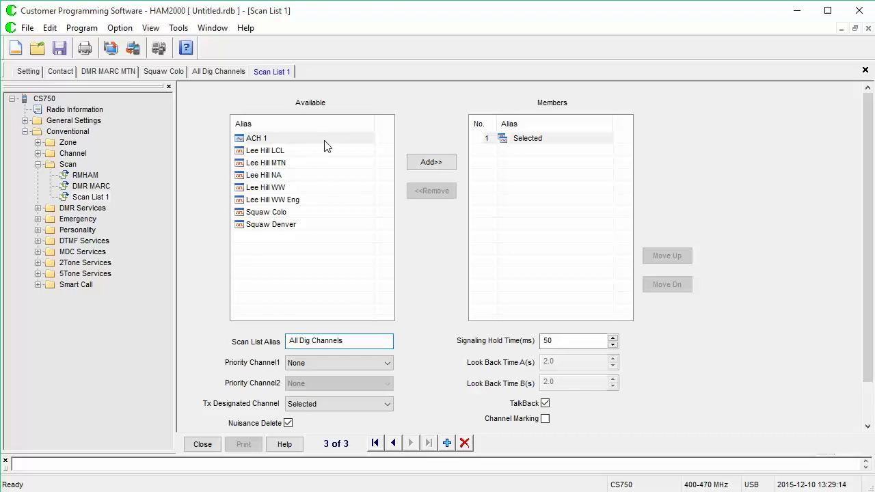
click(322, 212)
click(431, 162)
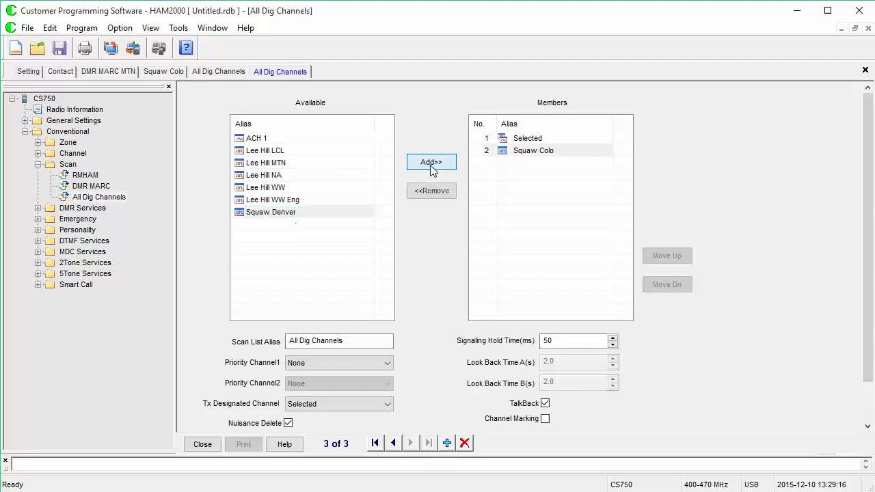
click(431, 162)
click(308, 150)
click(427, 164)
click(427, 164)
click(428, 164)
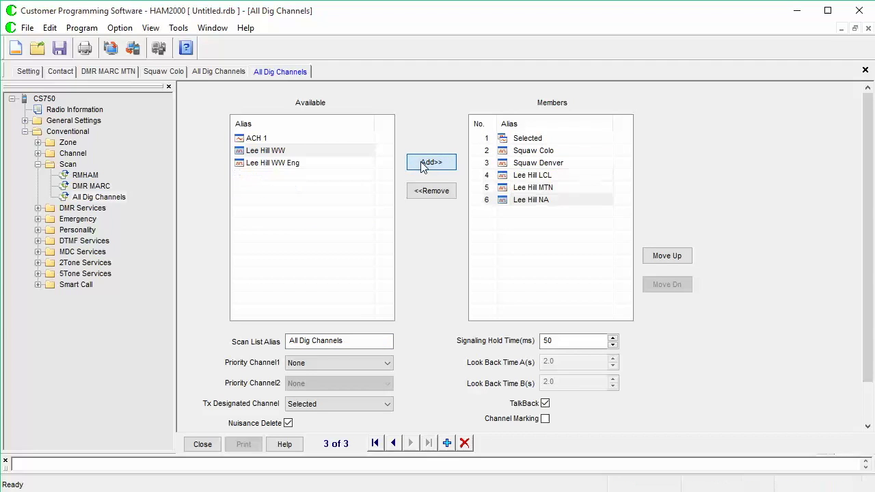
click(426, 166)
click(425, 166)
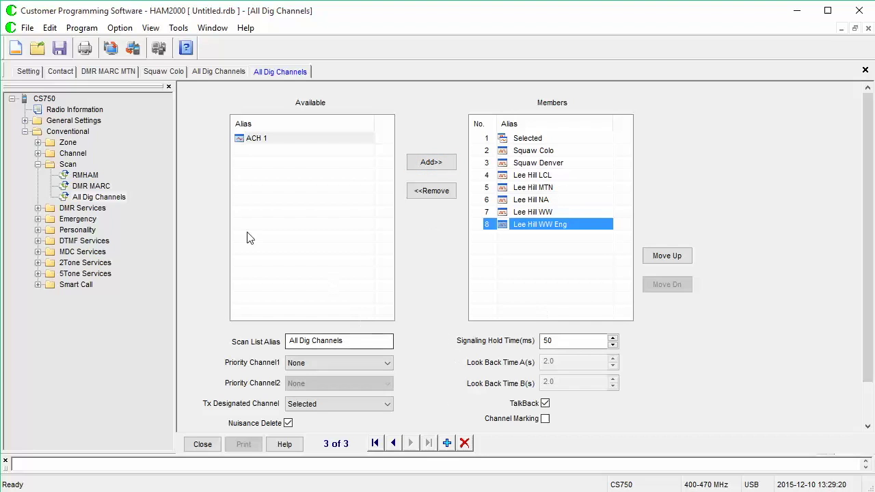
- Expand the digital channels in the tree and select Squaw Colo
click(37, 165)
click(38, 154)
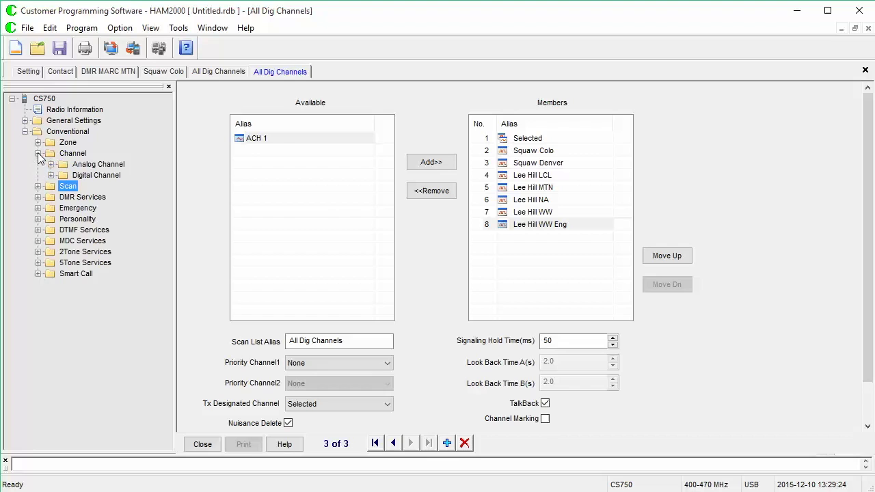
click(51, 176)
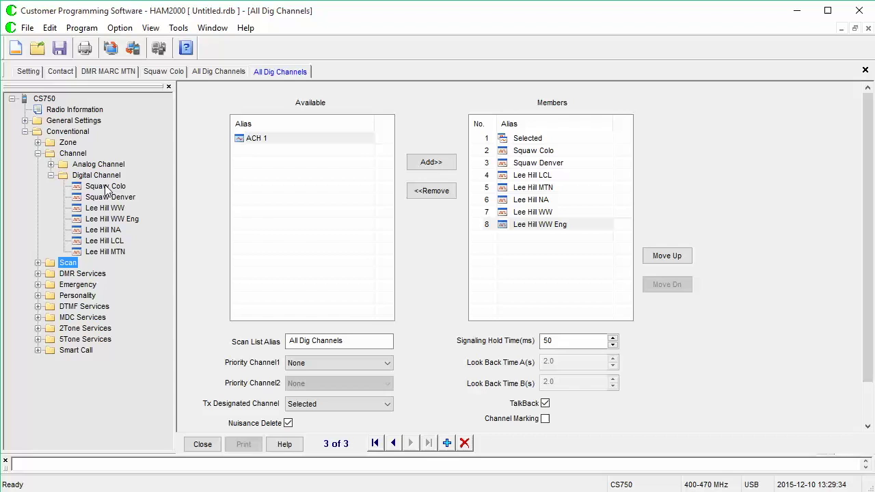
click(106, 188)
- Assign the RMHAM scan list to Squaw Colo and Squaw Denver
double_click(106, 188)
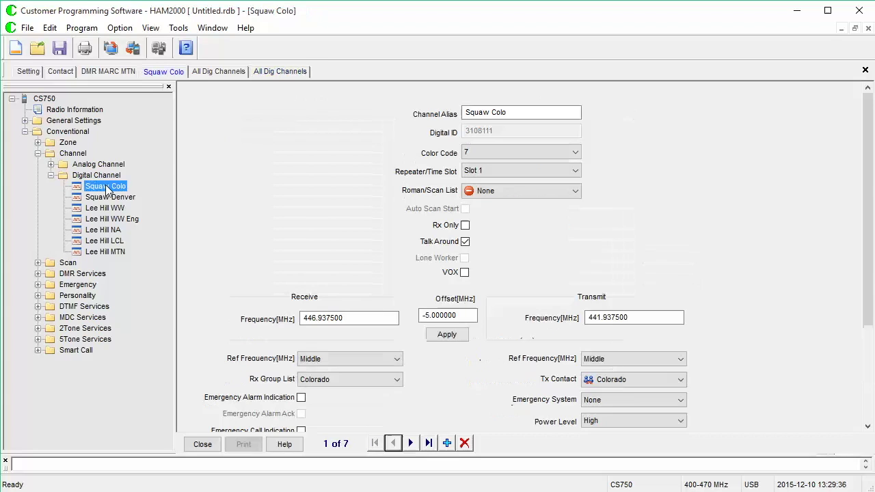
click(545, 195)
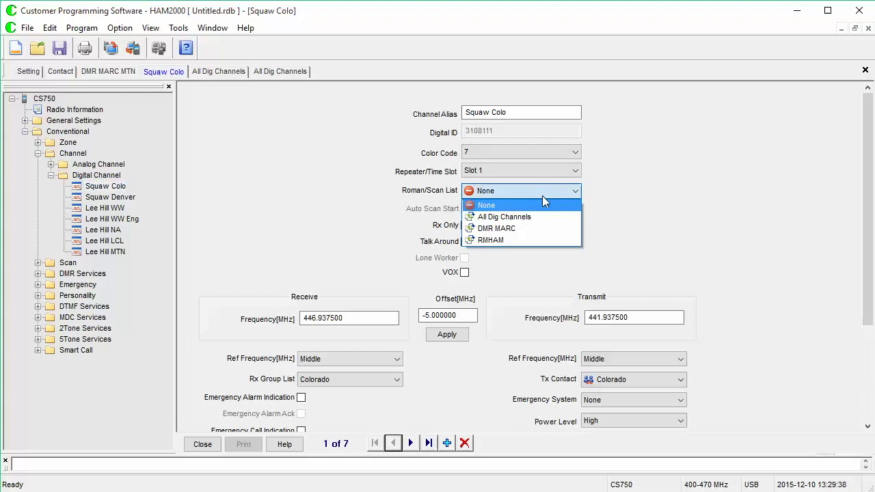
click(541, 237)
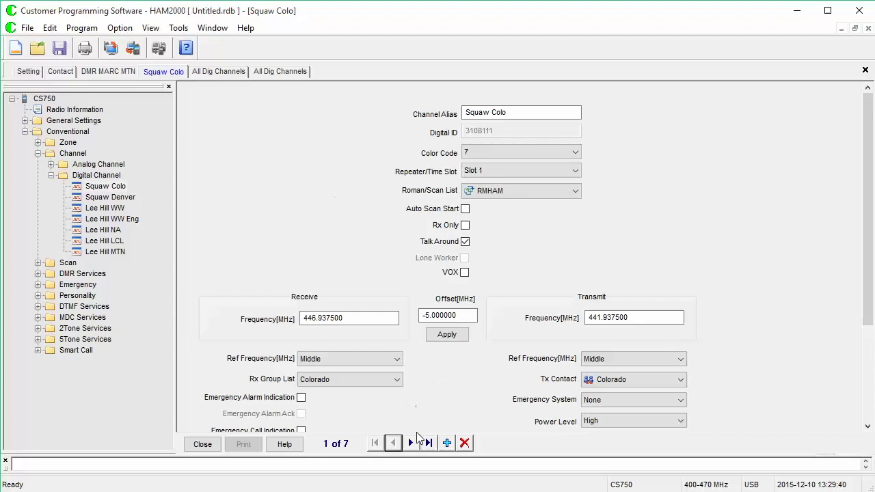
click(411, 443)
click(515, 198)
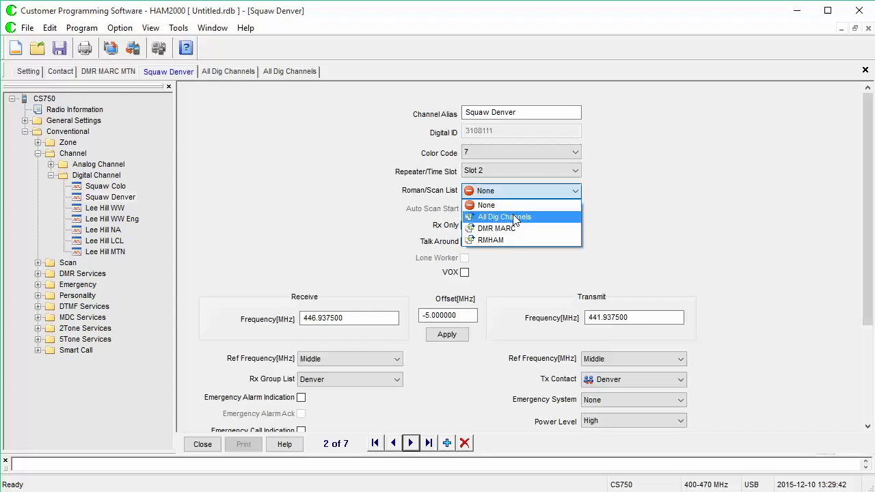
click(514, 232)
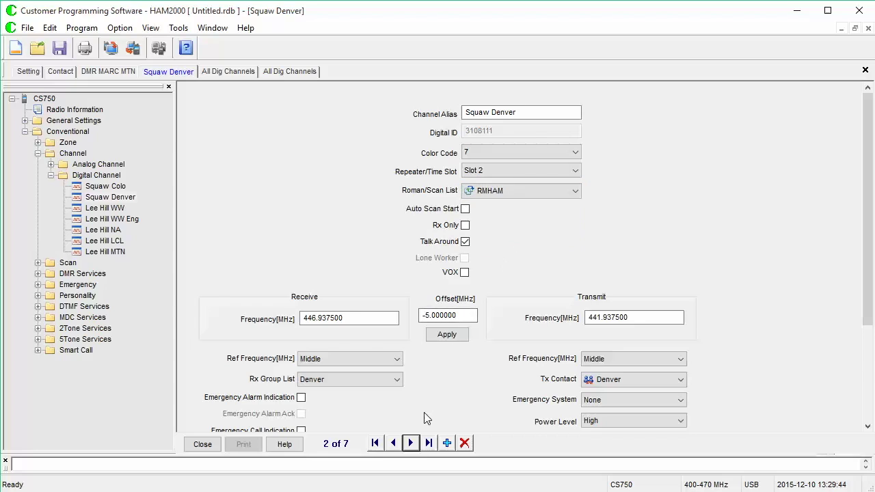
- Assign the DMR MARC scan list to Lee Hill WW and Lee Hill WW Eng
click(411, 443)
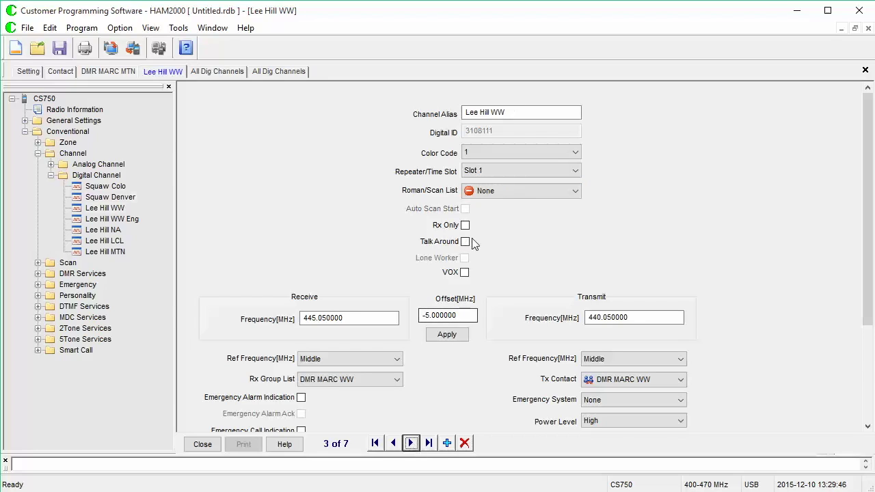
click(508, 193)
click(502, 229)
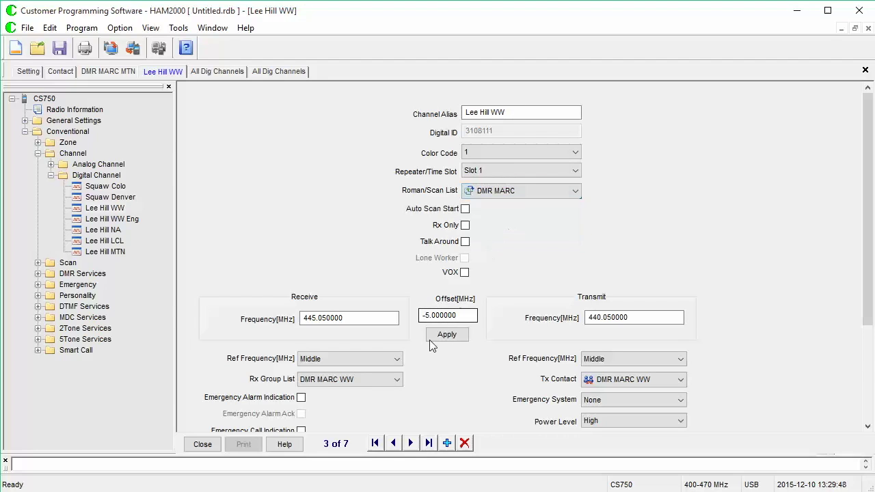
click(411, 443)
click(515, 184)
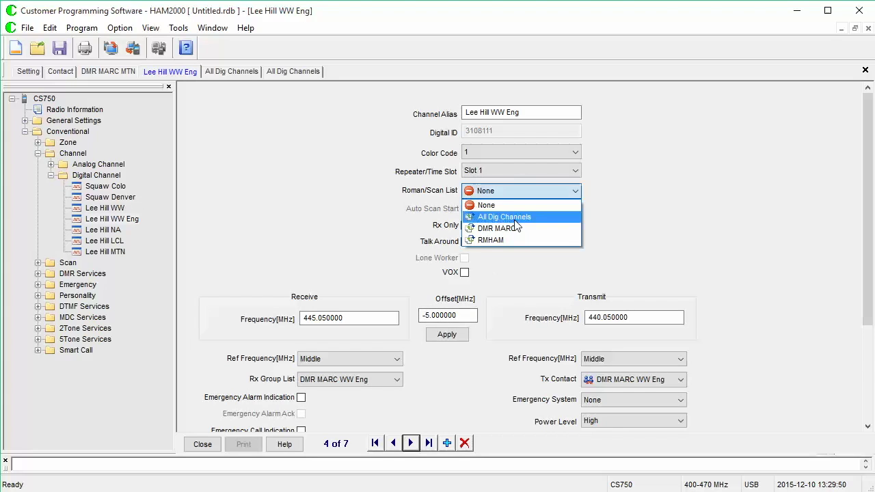
click(506, 227)
- Assign the DMR MARC scan list to Lee Hill NA, Lee Hill LCL and Lee Hill MTN
click(411, 443)
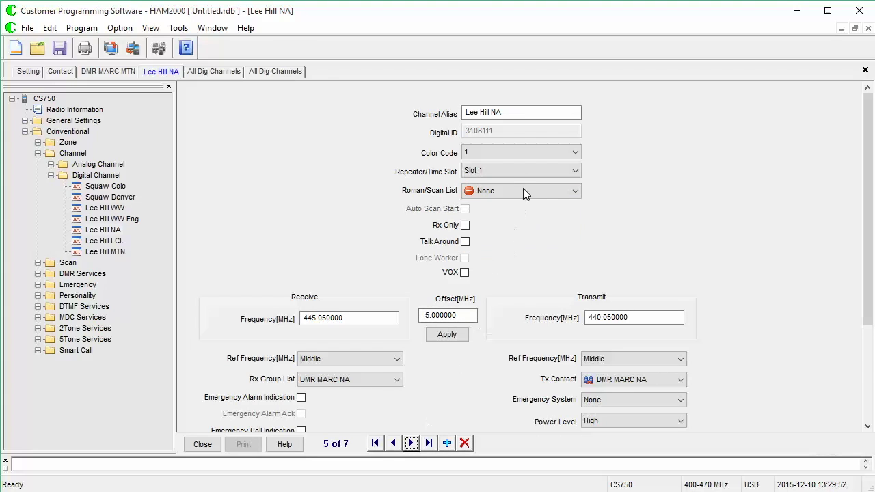
click(523, 189)
click(529, 226)
click(411, 443)
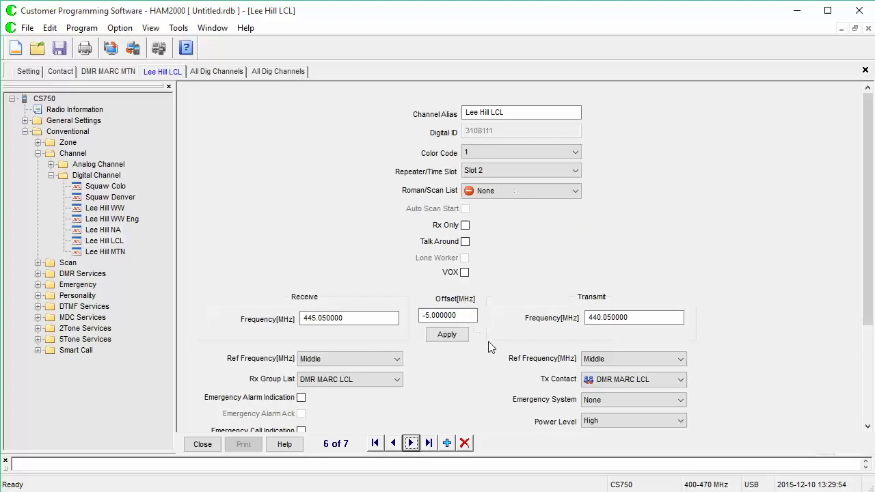
click(521, 194)
click(519, 228)
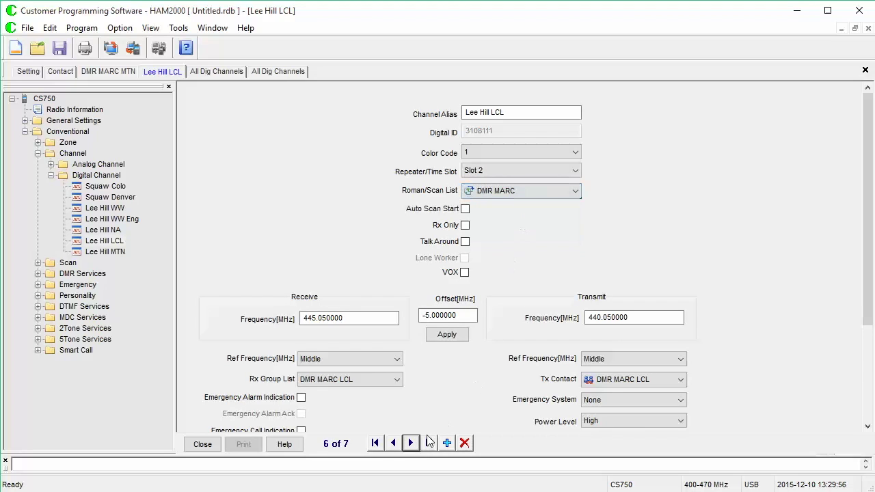
click(411, 443)
click(523, 191)
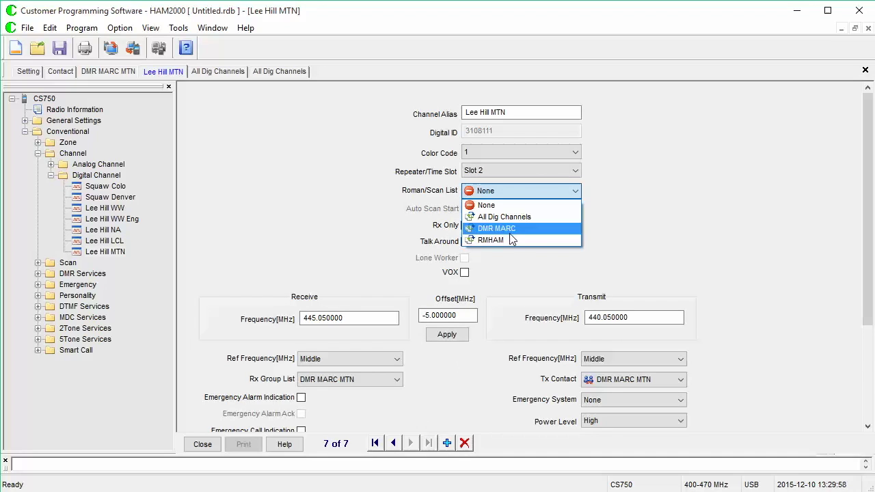
click(512, 227)
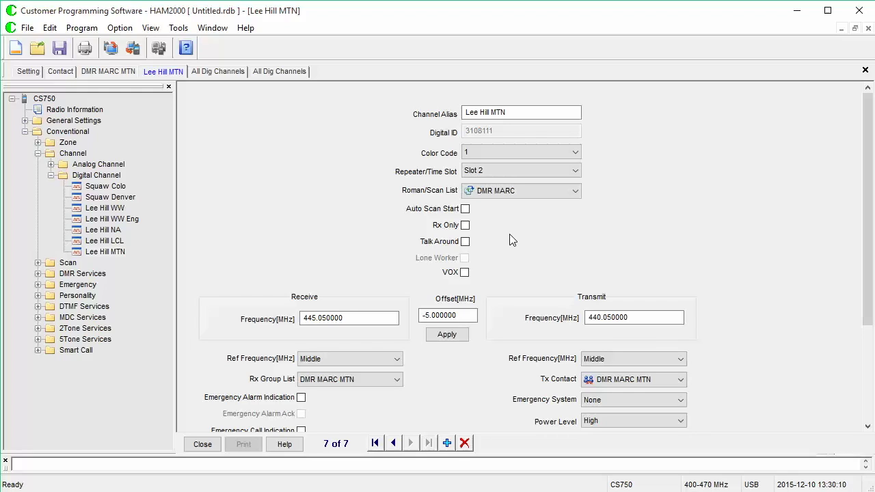
click(38, 142)
- Display the All Dig Channels zone with its seven member digital channels
click(85, 177)
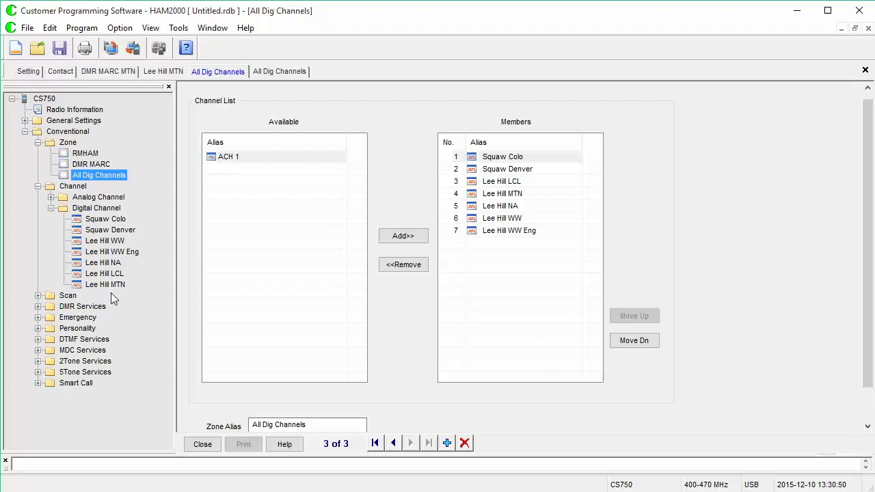
- Change Lee Hill WW's scan list from DMR MARC to All Dig Channels
click(117, 241)
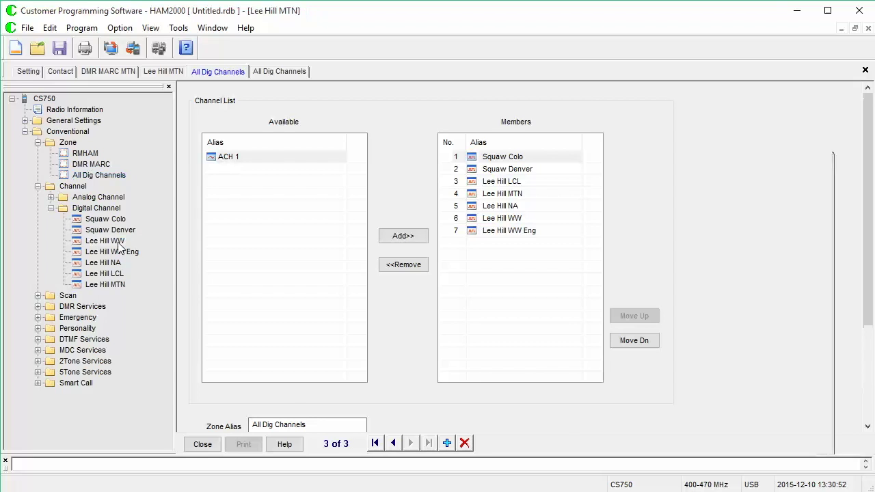
click(500, 197)
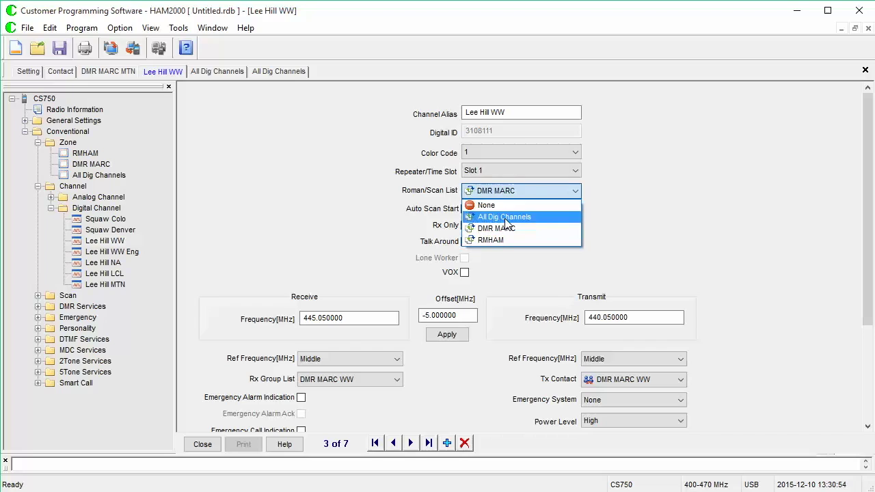
click(505, 217)
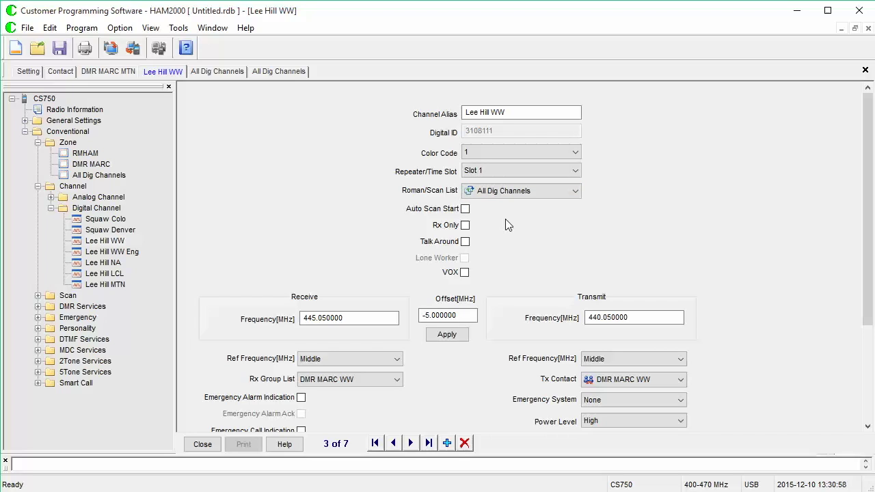
click(523, 191)
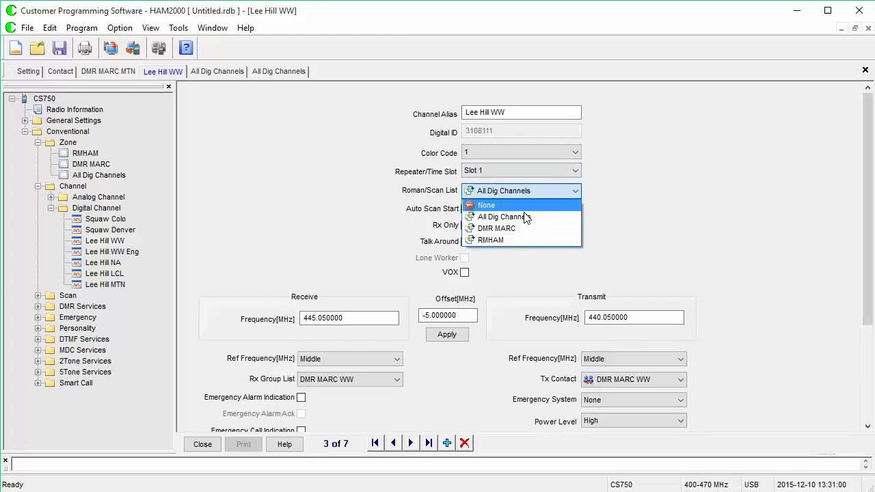
click(515, 240)
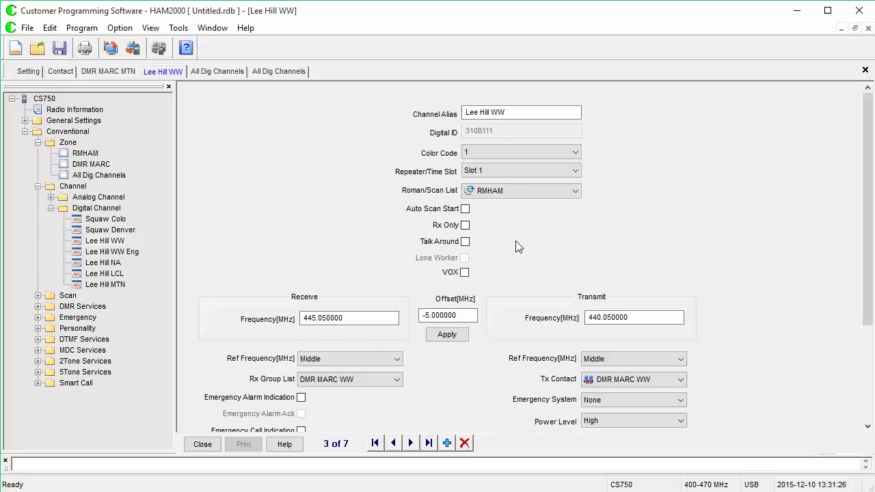
click(527, 195)
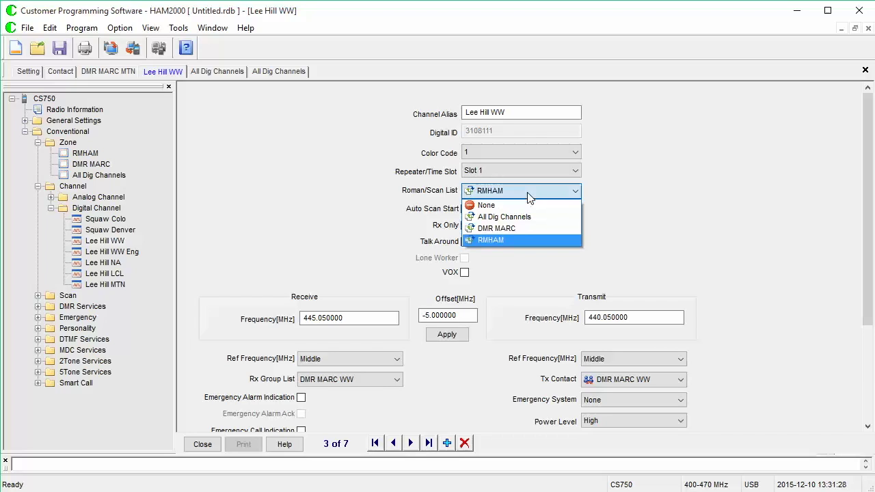
click(534, 218)
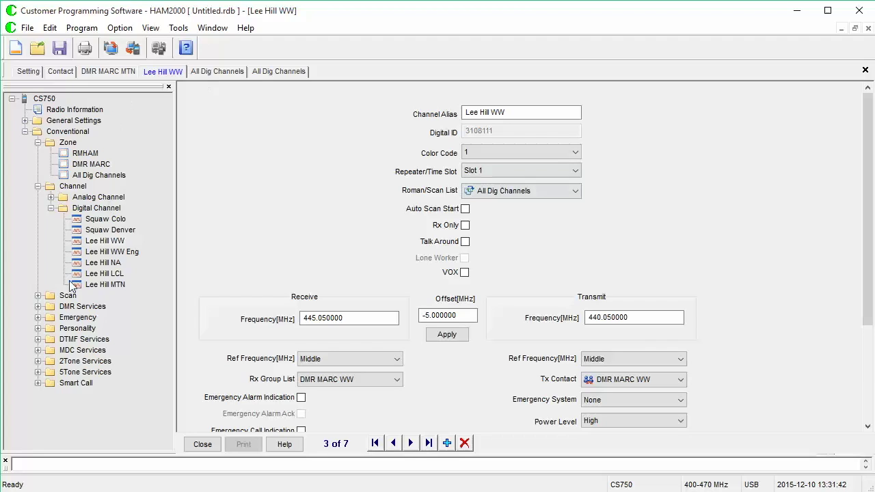
- Review the contact list, the Denver and DMR MARC WW Rx group lists, and Squaw Colo's settings
click(37, 306)
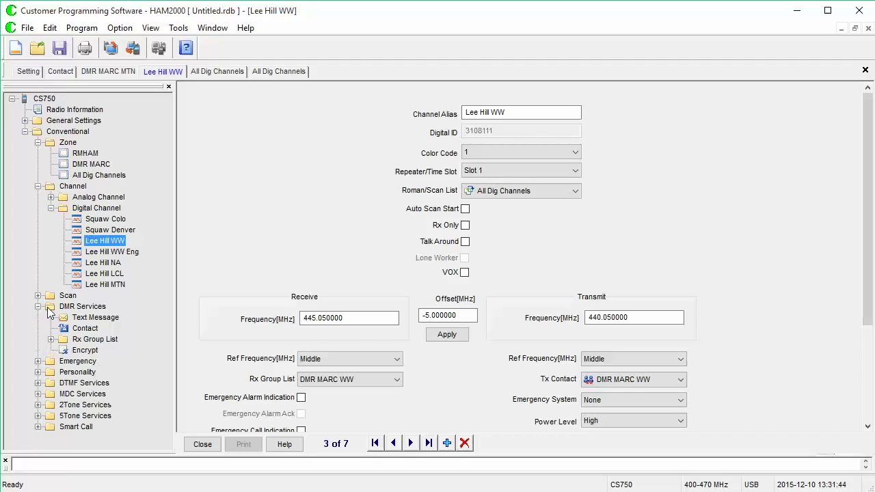
click(85, 329)
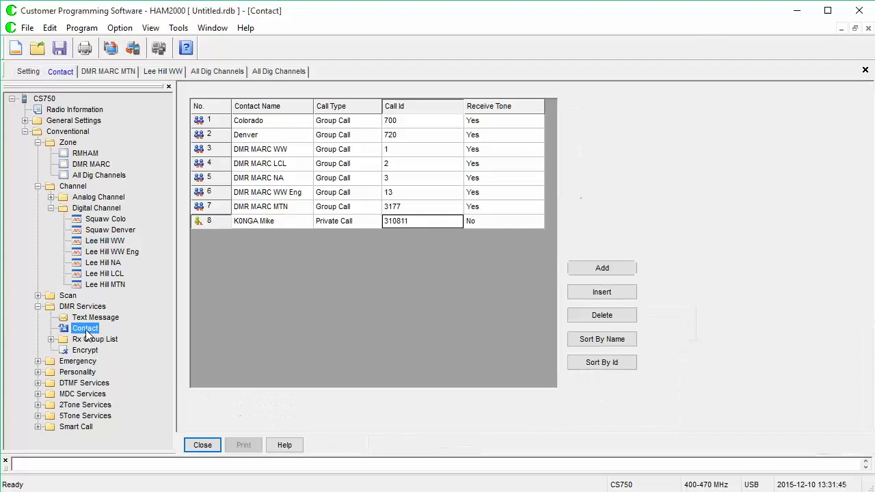
click(51, 340)
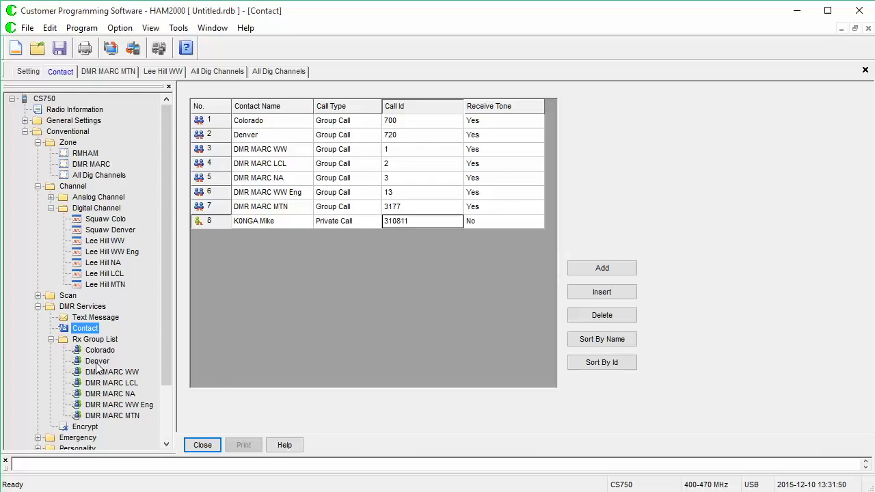
click(97, 361)
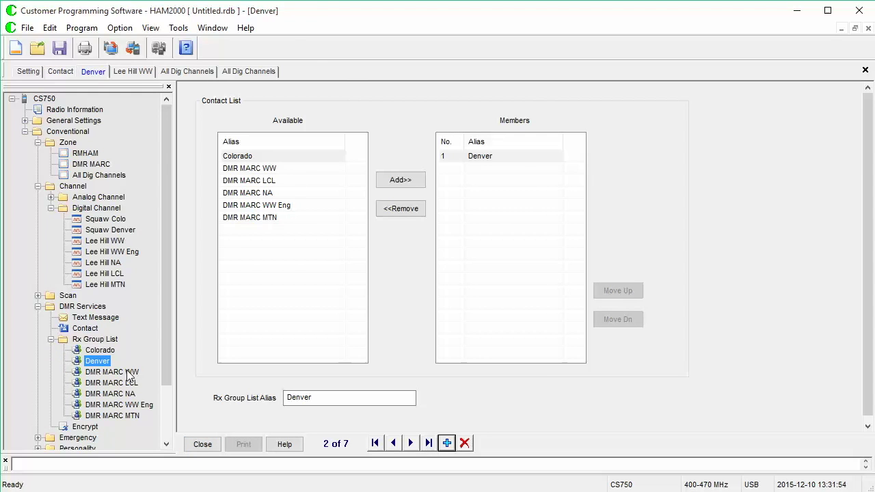
click(129, 374)
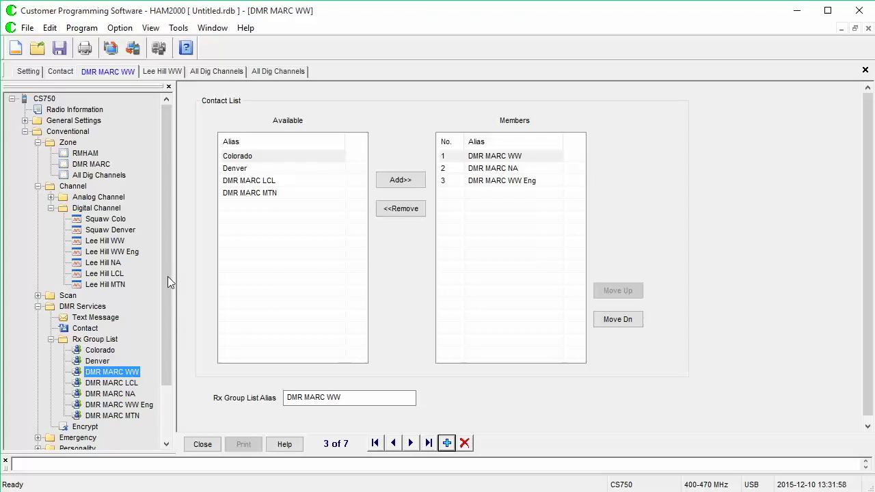
click(111, 219)
scroll(478, 264, down, 3)
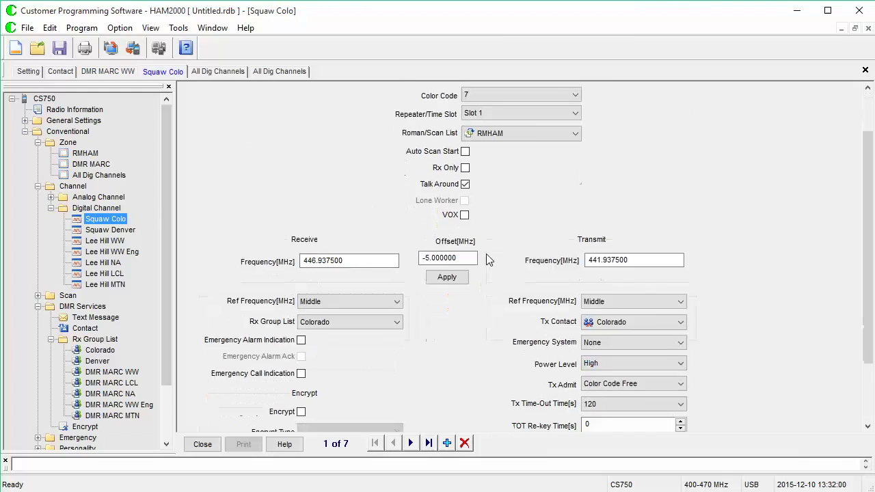
scroll(506, 308, up, 3)
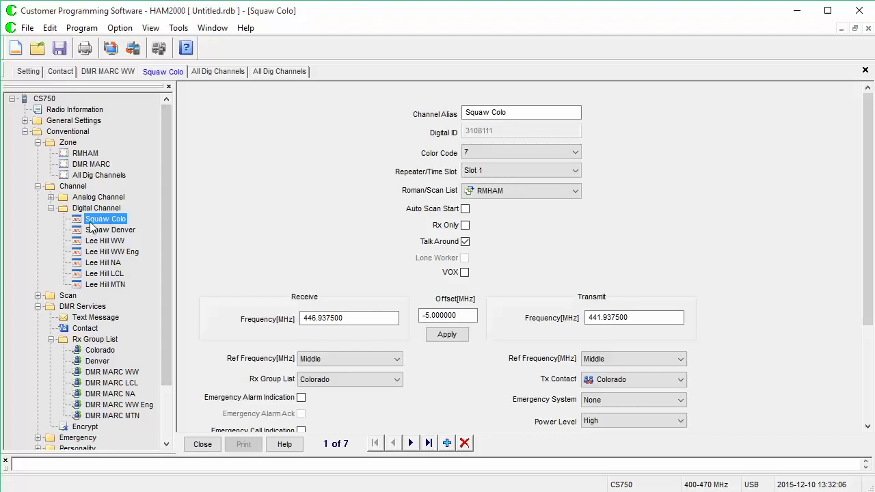
- Review the RMHAM, DMR MARC and All Dig Channels zones and the Colorado Rx group list
click(87, 155)
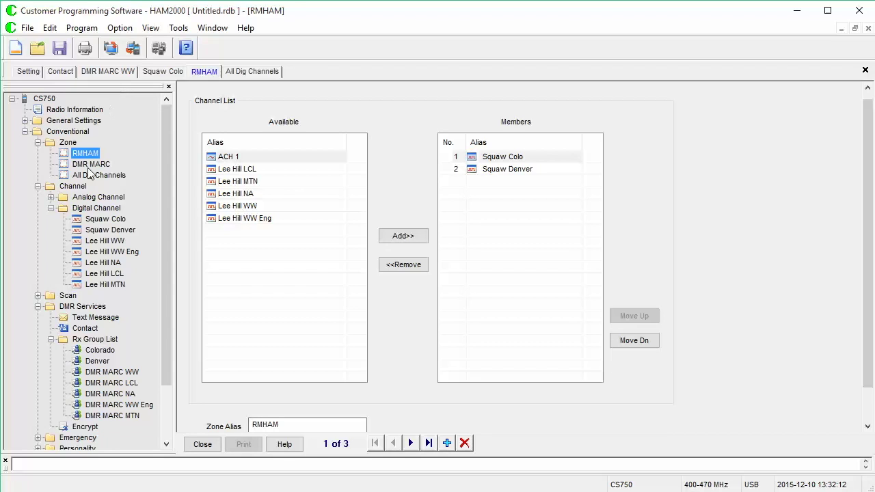
click(90, 167)
click(91, 176)
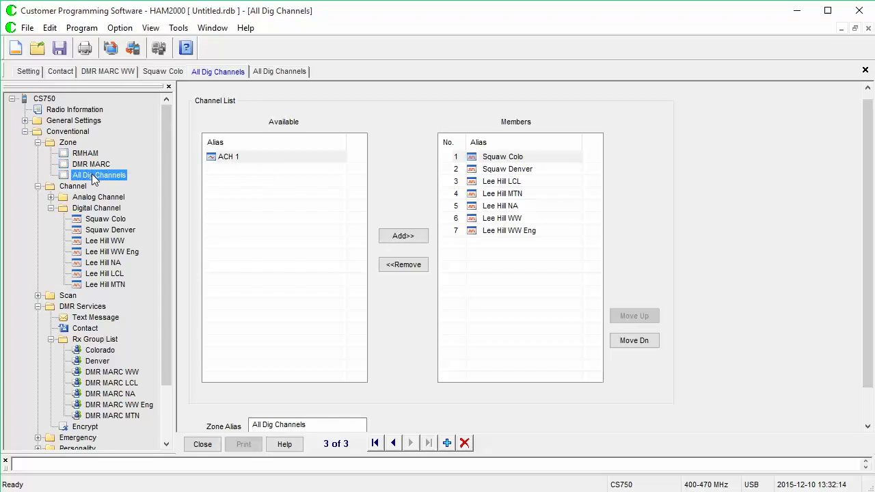
scroll(136, 324, down, 2)
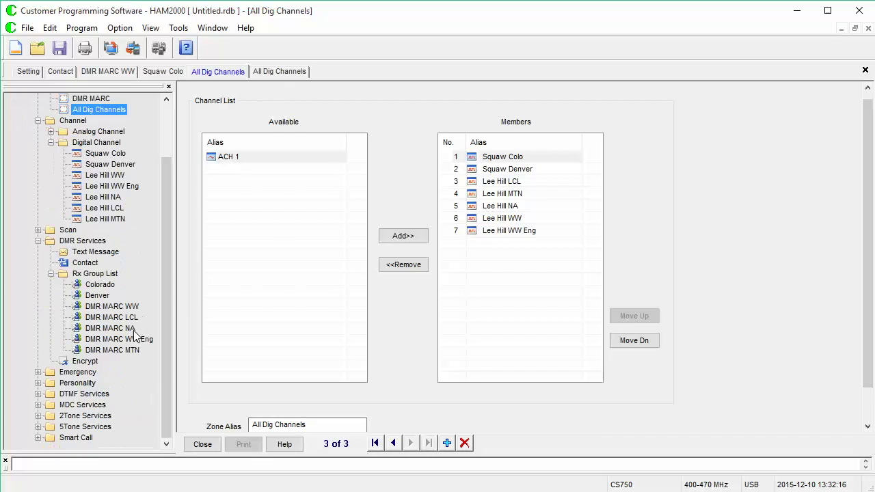
click(101, 284)
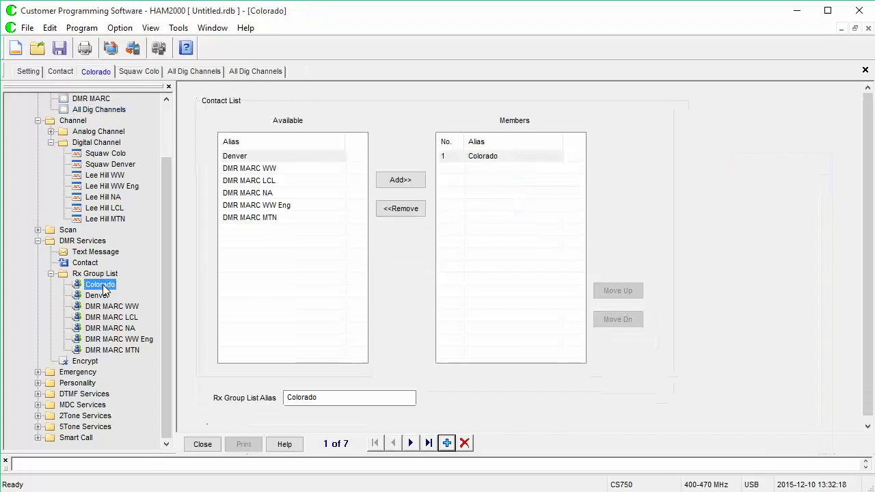
- Review the RMHAM, DMR MARC and All Dig Channels scan lists, then return to Squaw Colo
click(38, 230)
click(75, 242)
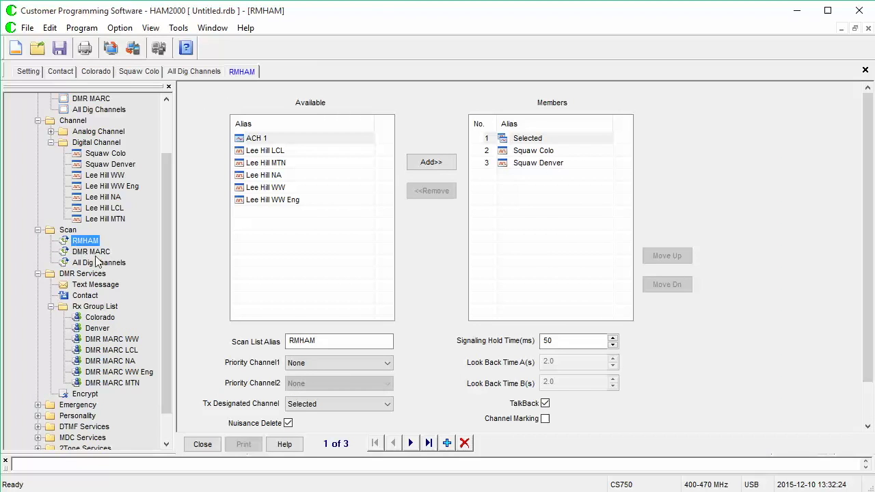
click(90, 252)
click(99, 264)
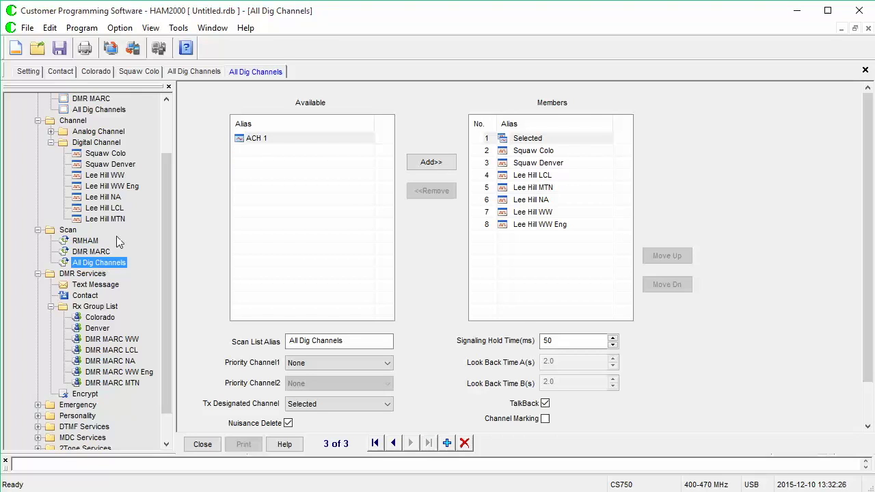
click(113, 156)
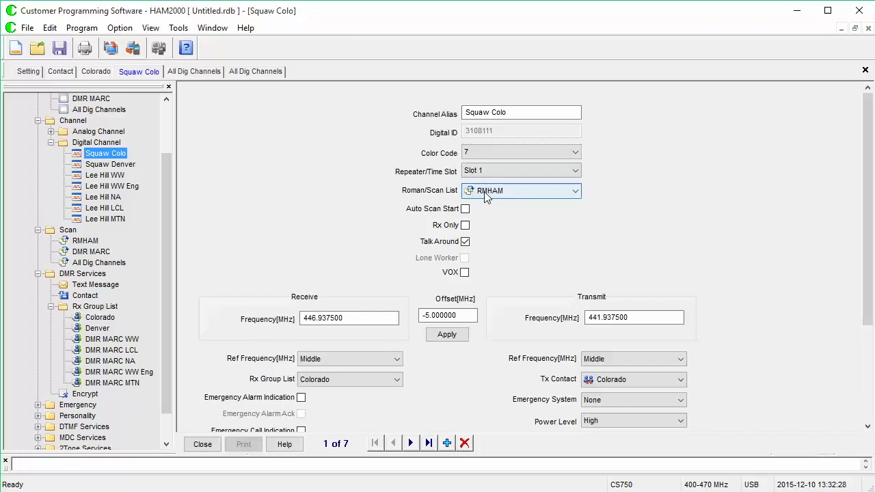